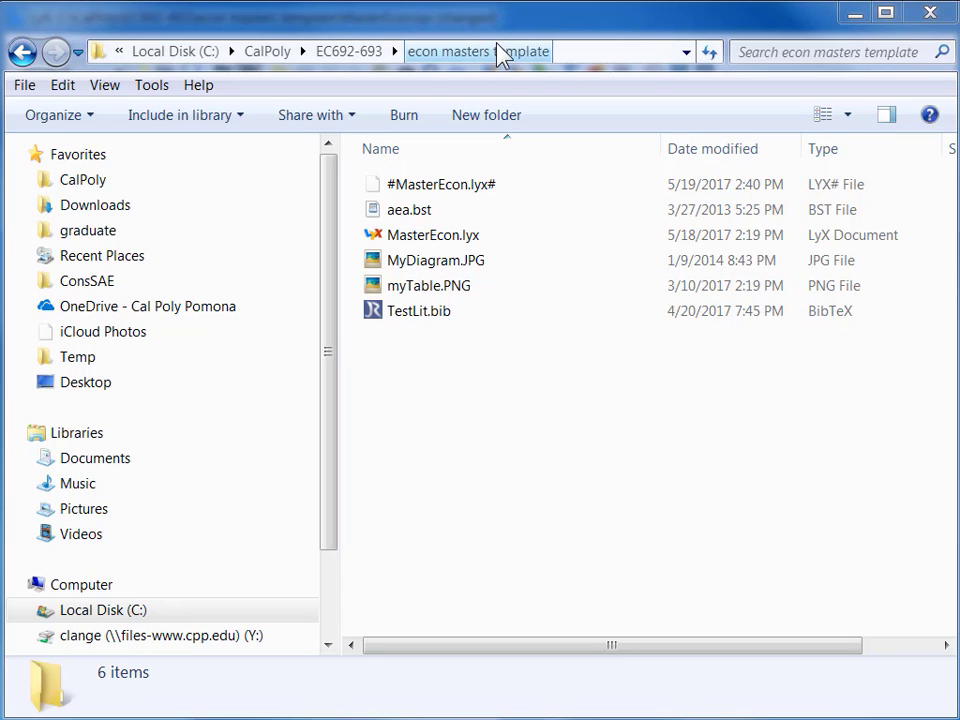
Open MasterEcon.lyx and replace the placeholder in the titleone field with "The Poole Model".
{"action": "left_click", "coordinate": [440, 247]}
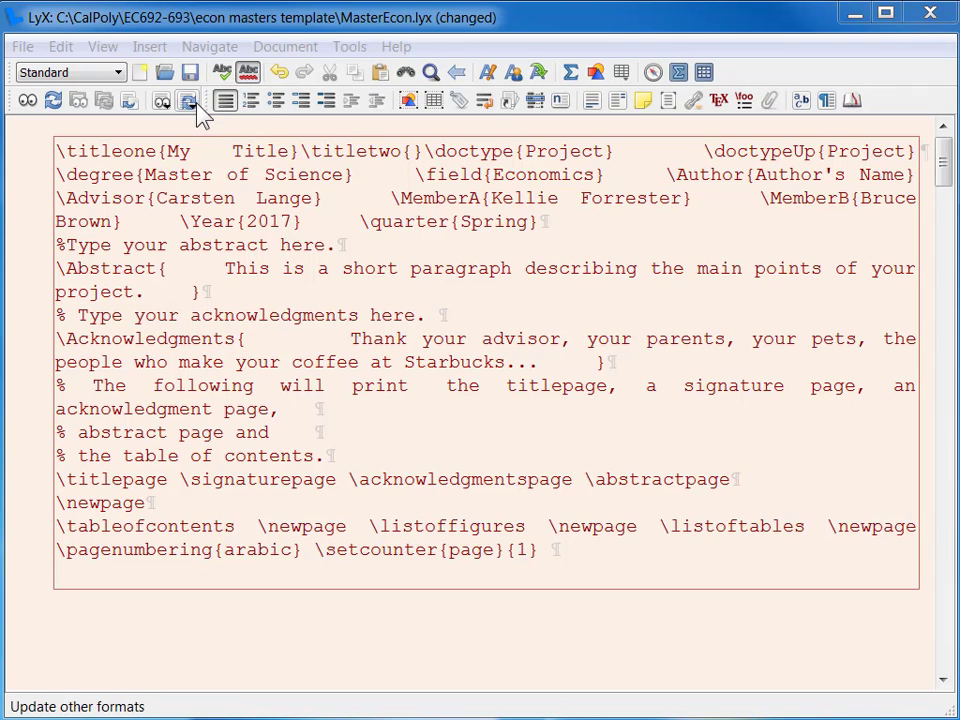
{"action": "left_click", "coordinate": [168, 151]}
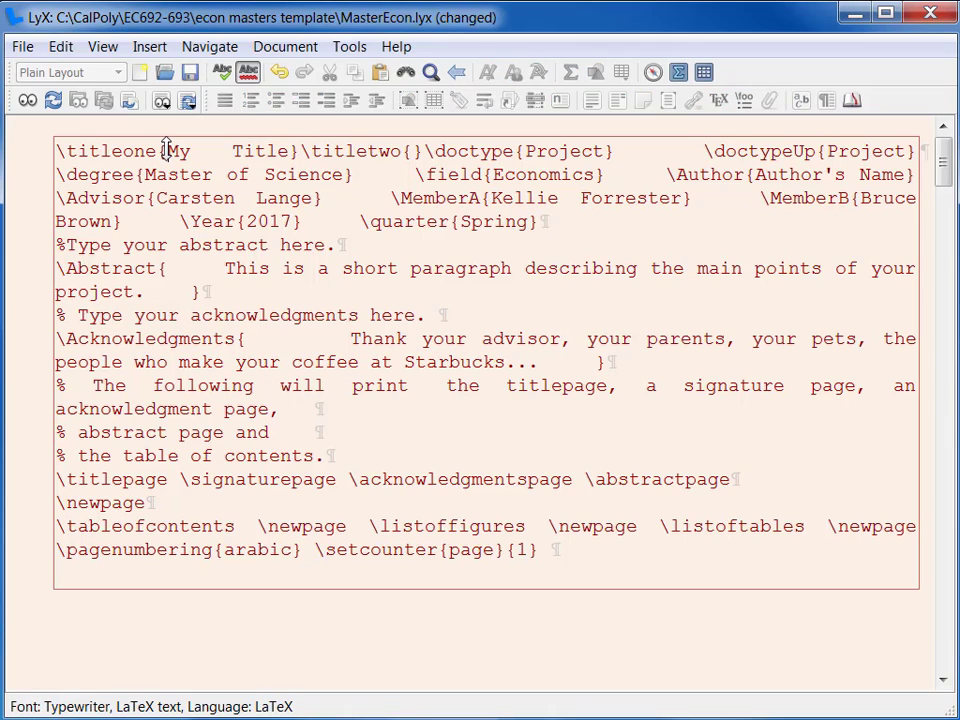
{"action": "left_click_drag", "start_coordinate": [168, 151], "coordinate": [286, 142]}
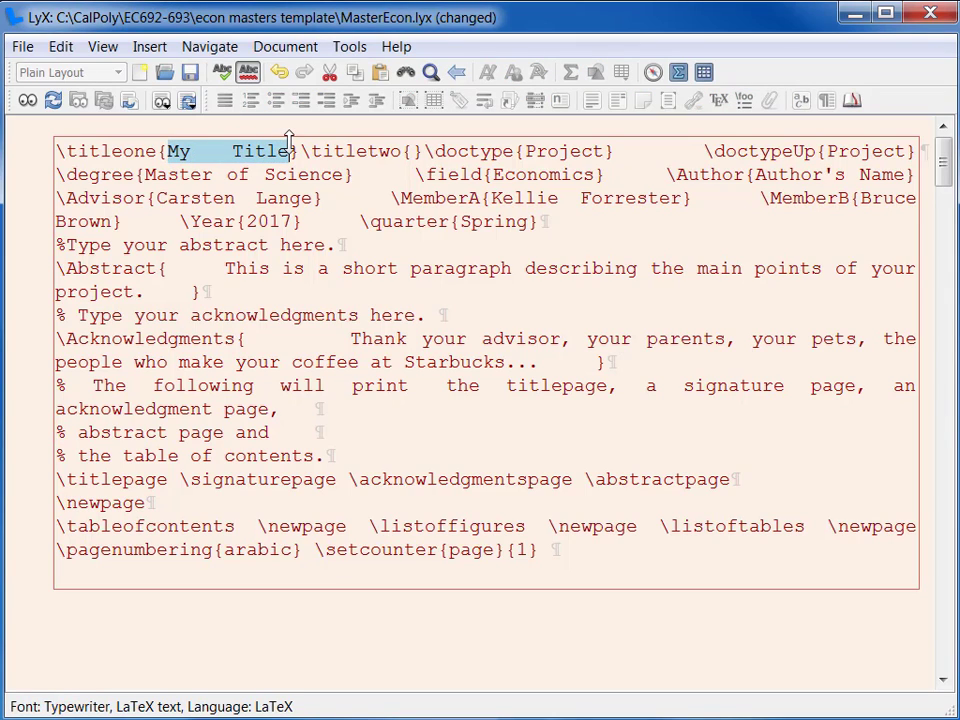
{"action": "type", "text": "The     P"}
{"action": "type", "text": "oole     Mo"}
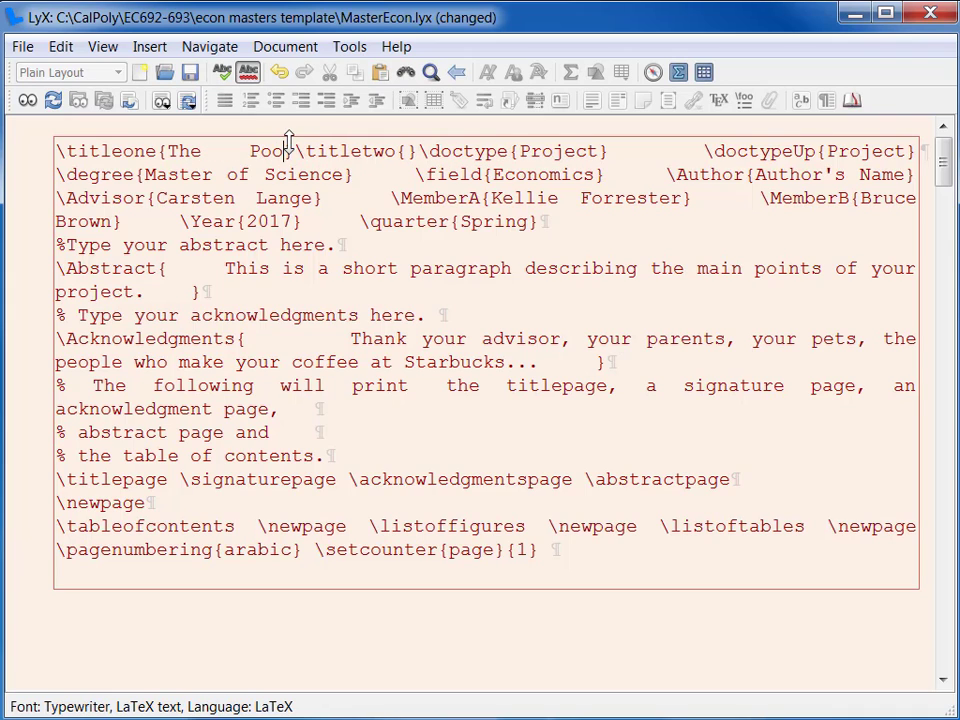
{"action": "type", "text": "del"}
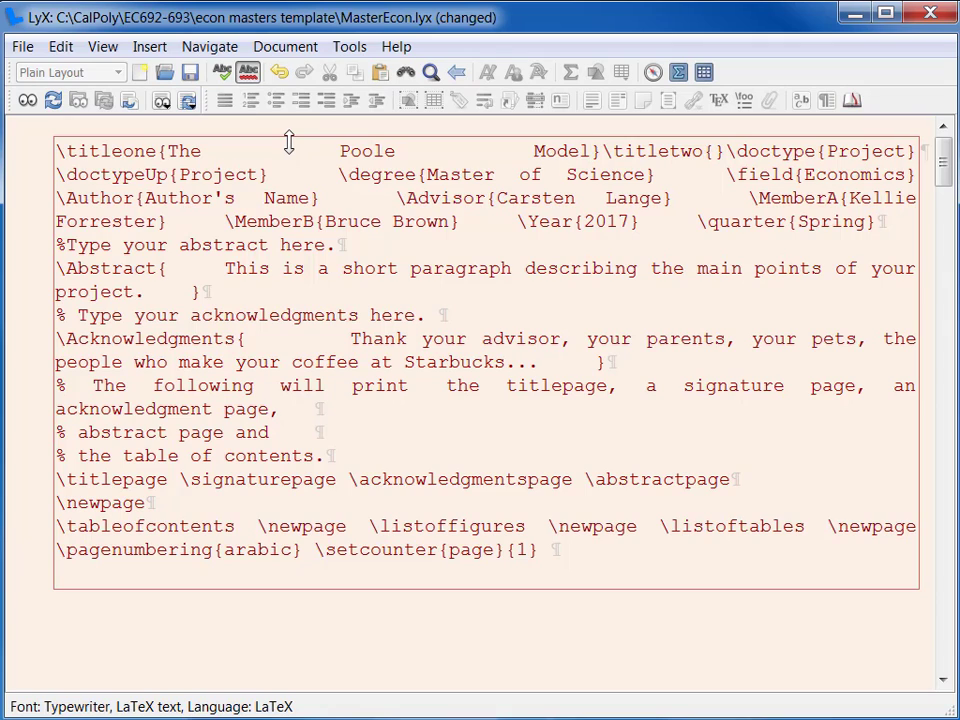
Replace the placeholder in the Author field with the author's full name.
{"action": "left_click", "coordinate": [711, 151]}
{"action": "left_click_drag", "start_coordinate": [146, 198], "coordinate": [308, 203]}
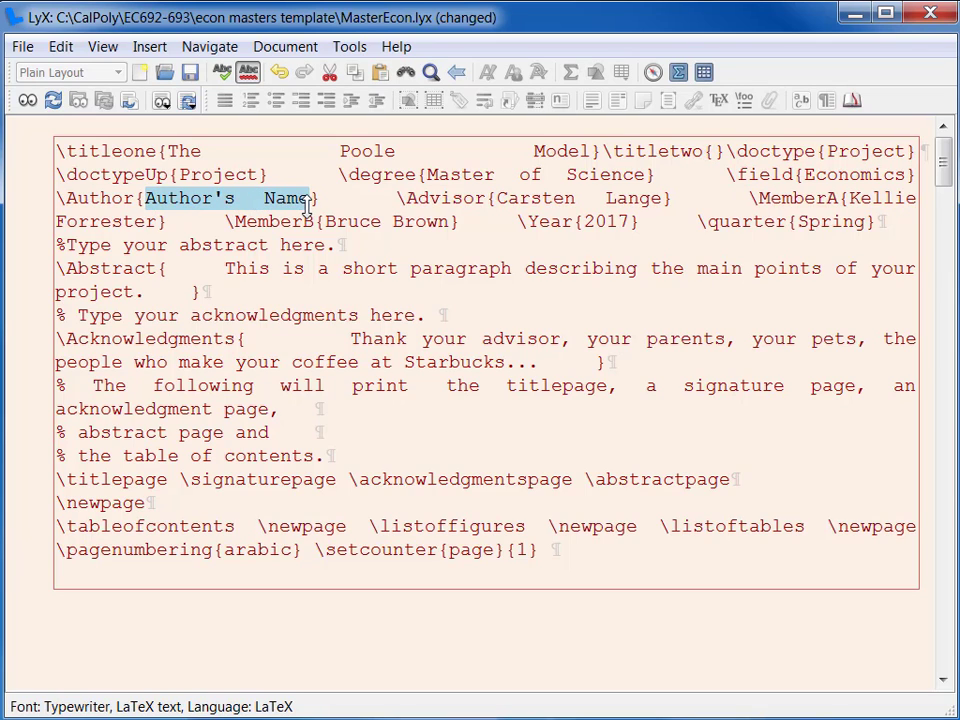
{"action": "type", "text": "Carsten "}
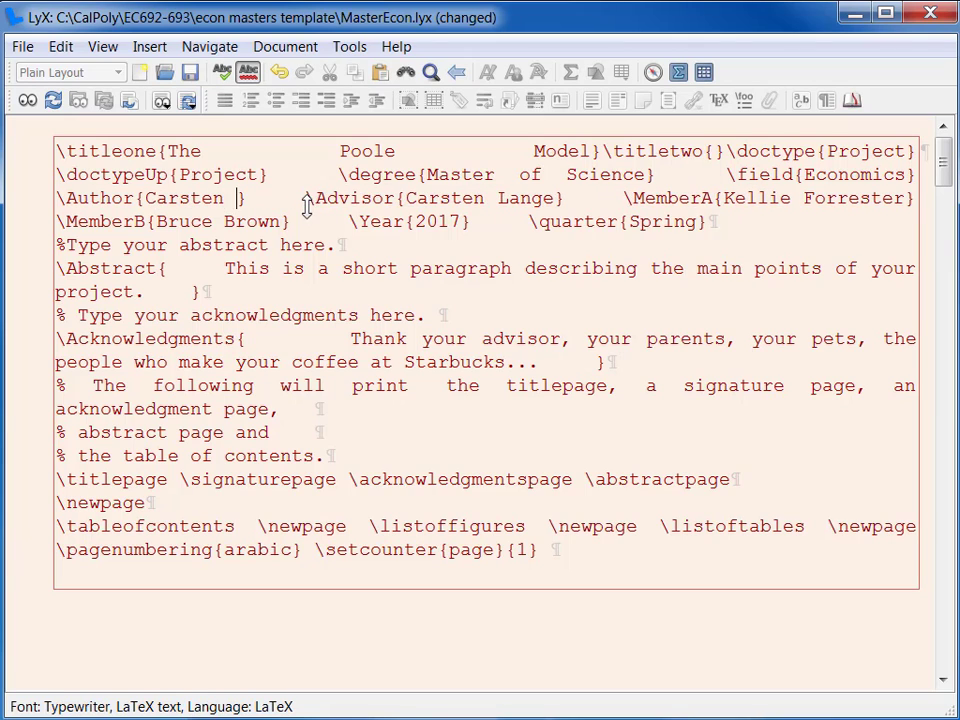
{"action": "type", "text": "Lange"}
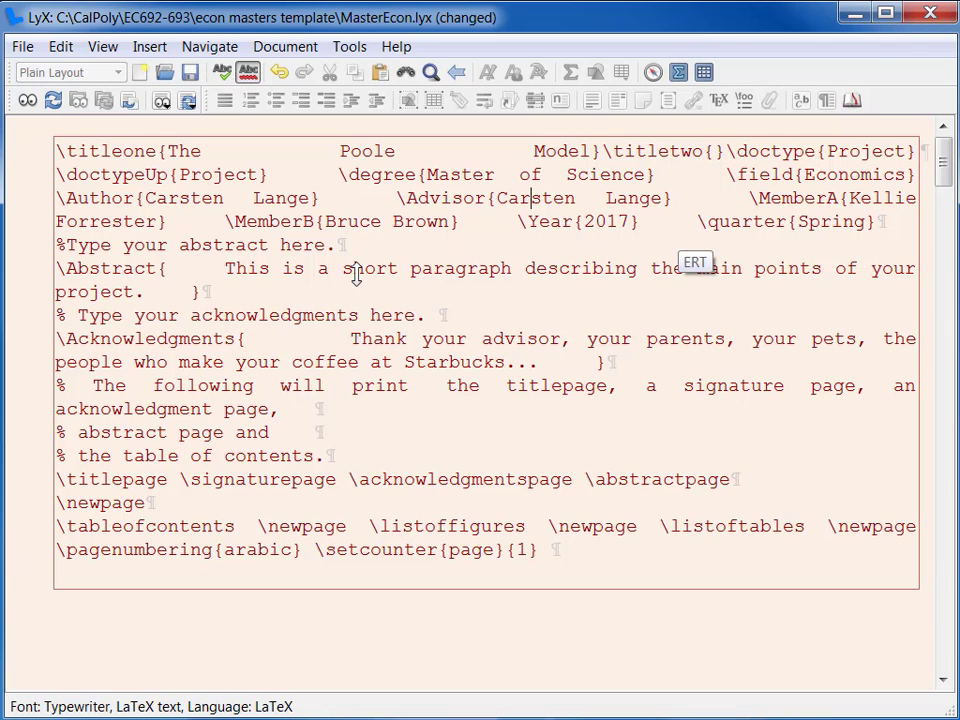
Replace the placeholder abstract with the paper's abstract on integrating neural networks into economic models, without a space after the opening brace.
{"action": "left_click_drag", "start_coordinate": [174, 267], "coordinate": [184, 286]}
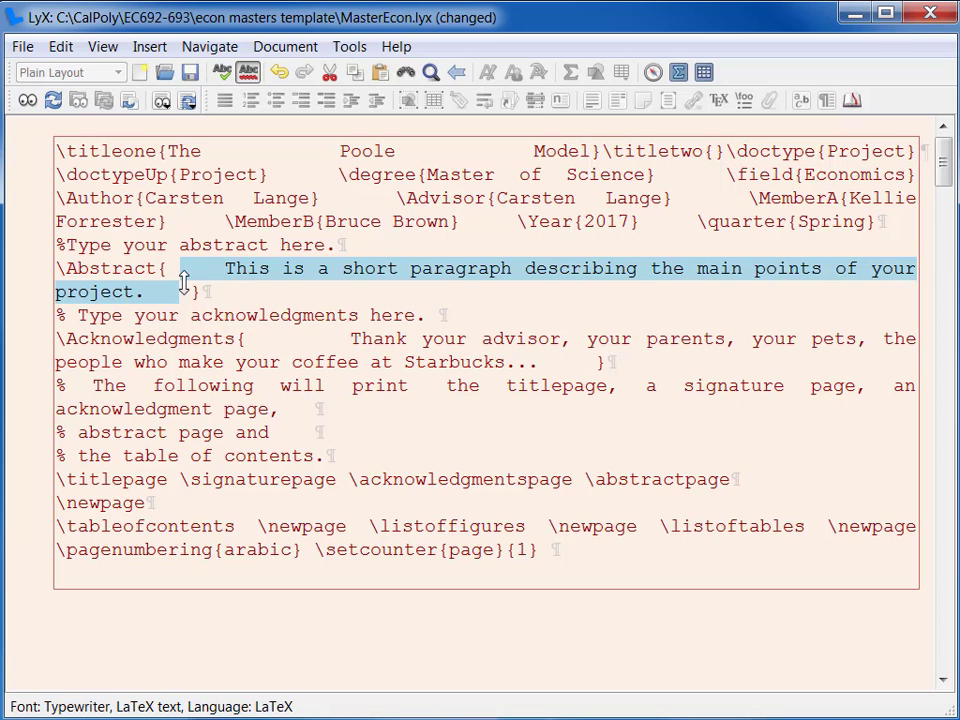
{"action": "key", "text": "Delete"}
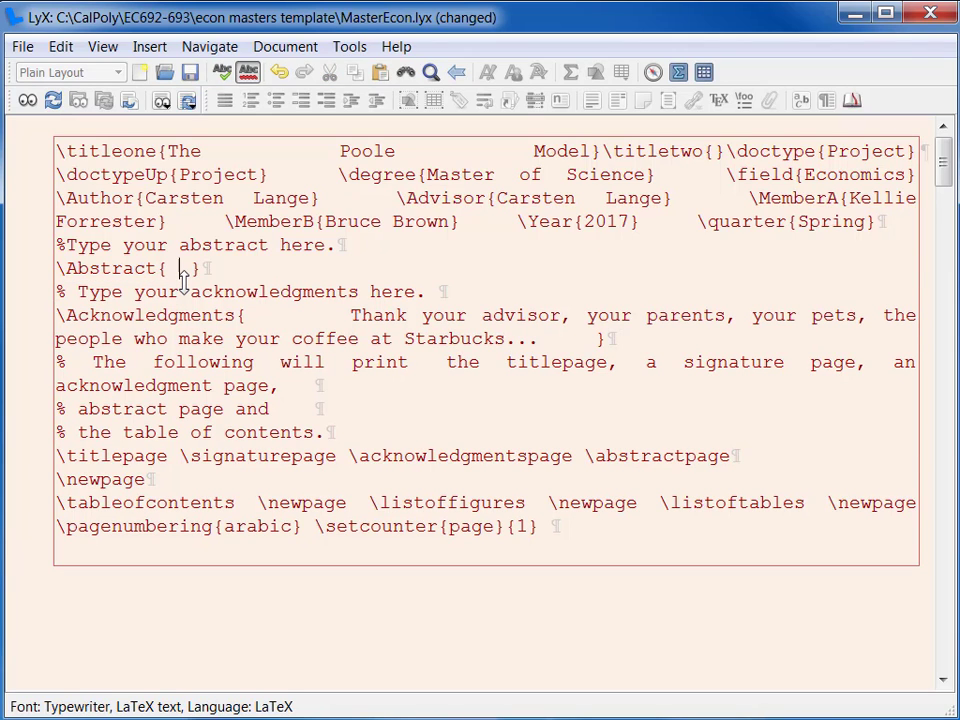
{"action": "type", "text": "The paper introduces an approach on how to integrate neural networks into economic models with quadratic loss function. The paper uses a US data set together with a log-linear macroeconomic IS/LM model with interest elastic money supply as a benchmark. The neural network model uses the same data set and behavioral equations as the log-linear IS/LM model --- except that the interest elastic money supply is modeled with a neural network. Simulations show that the neural network approach generates the same results as the log-linear approach. However, the neural network approach is not limitted to log-linear functions and can approximate every differentiable, continues money supply function. The paper also shows how the approch can be extended to utilize, more eqations, a target vector that follows a growth path, and how more complex neural networks can be integrated into an economic model."}
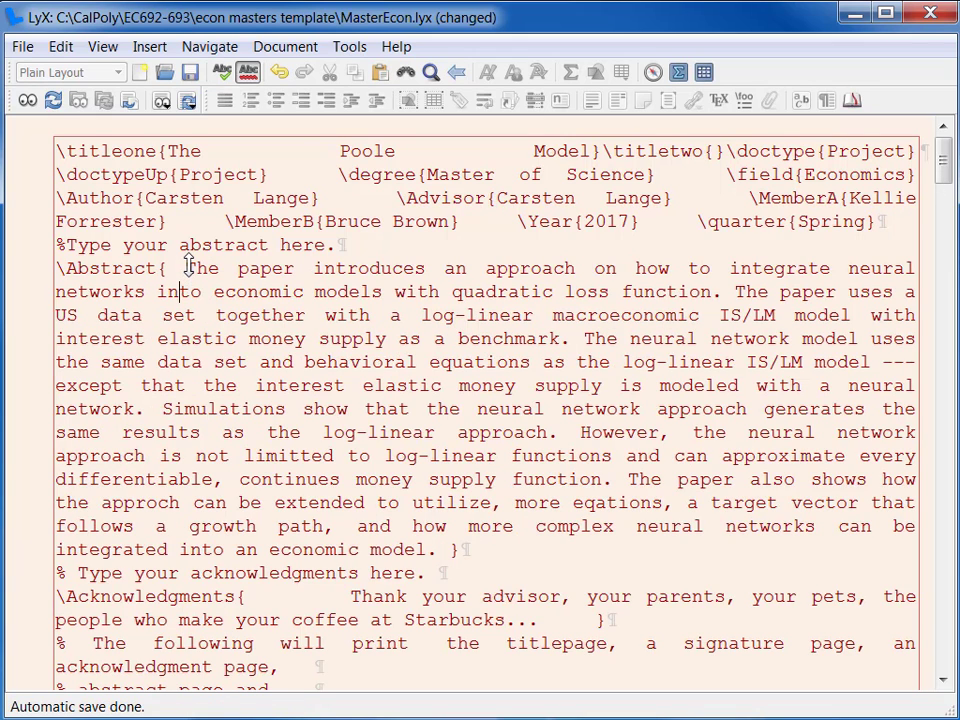
{"action": "left_click", "coordinate": [186, 268]}
{"action": "key", "text": "BackSpace"}
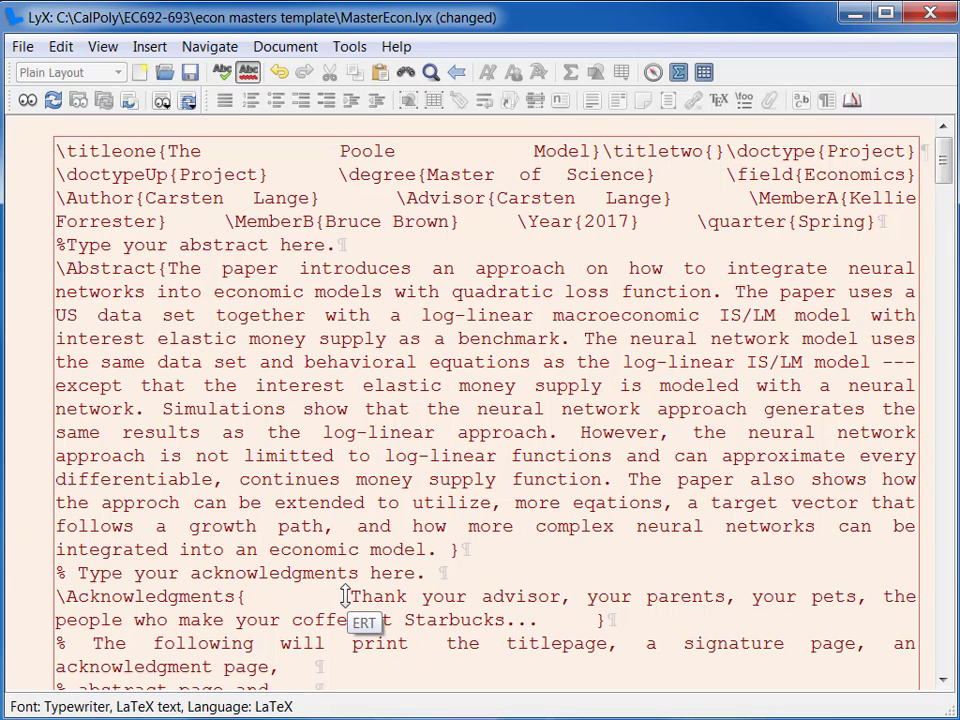
Replace the placeholder acknowledgments text with "Thank you parents for giving birth to me.".
{"action": "left_click_drag", "start_coordinate": [346, 597], "coordinate": [550, 620]}
{"action": "type", "text": "Thank y"}
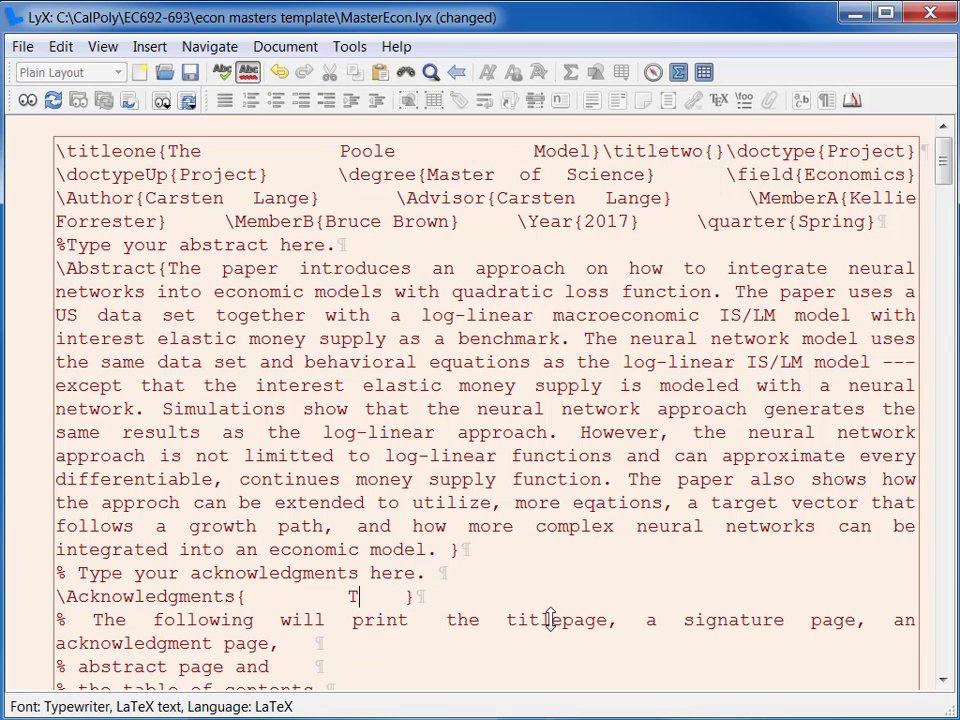
{"action": "type", "text": "ou parent"}
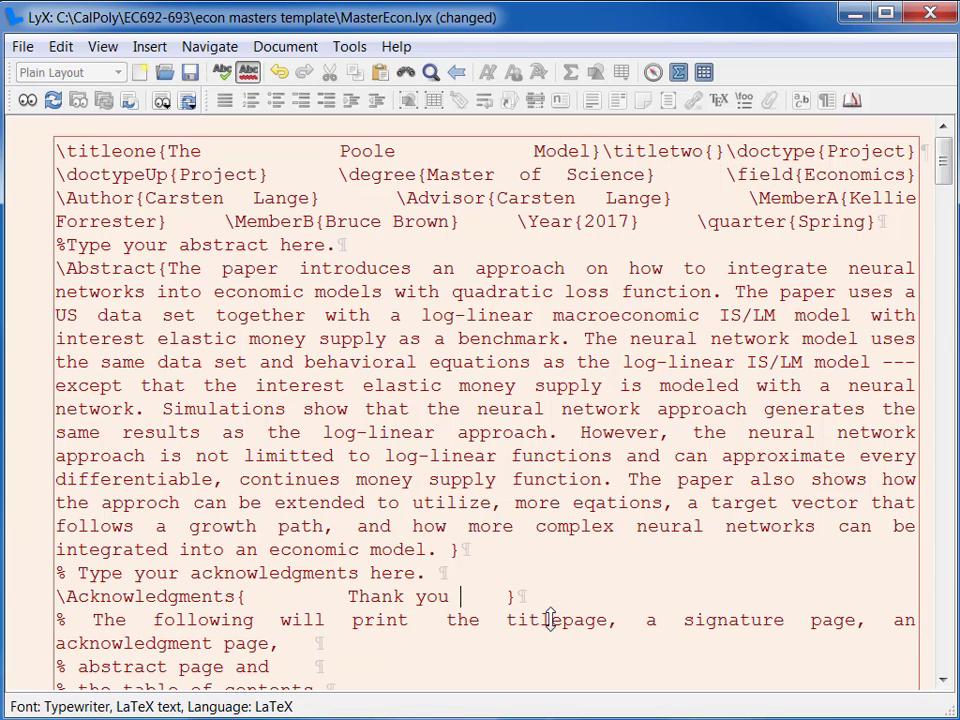
{"action": "type", "text": "s"}
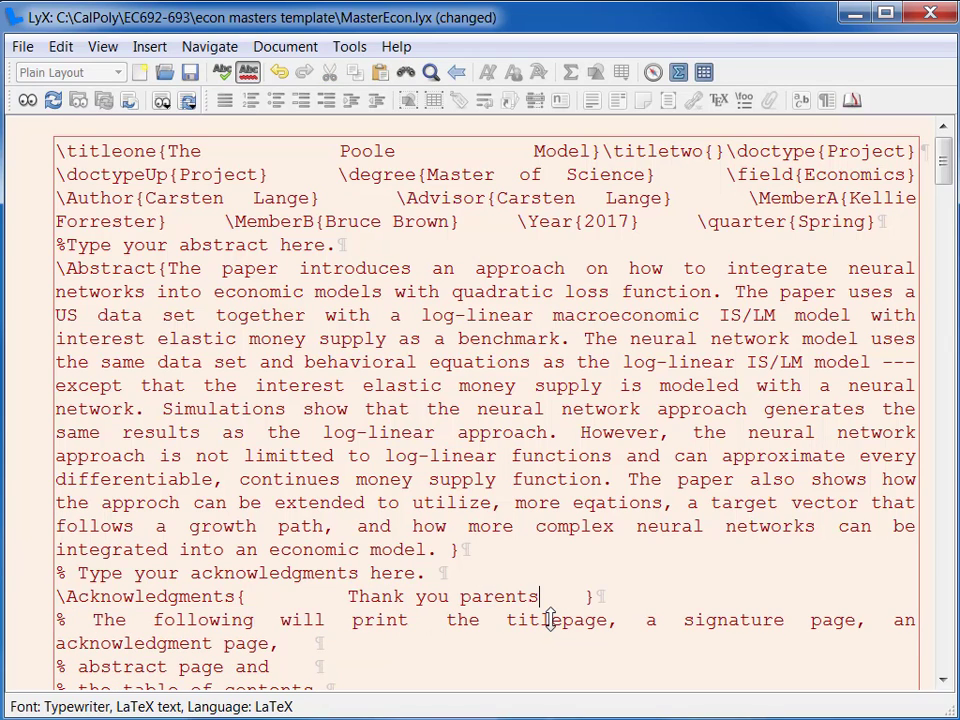
{"action": "type", "text": " for gi"}
{"action": "type", "text": "ving bir"}
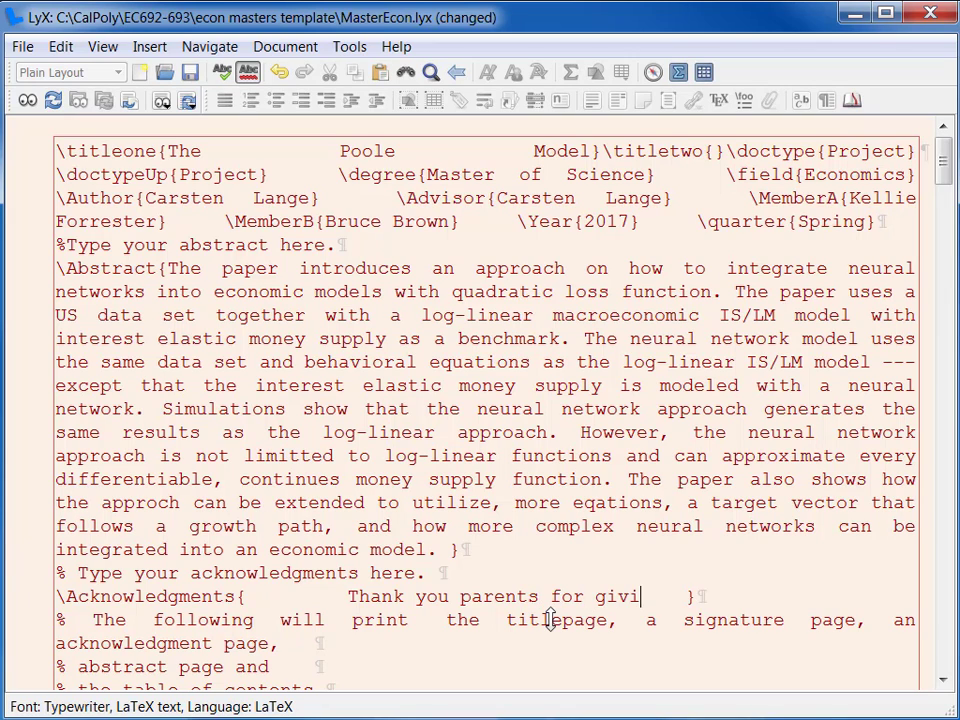
{"action": "type", "text": "th "}
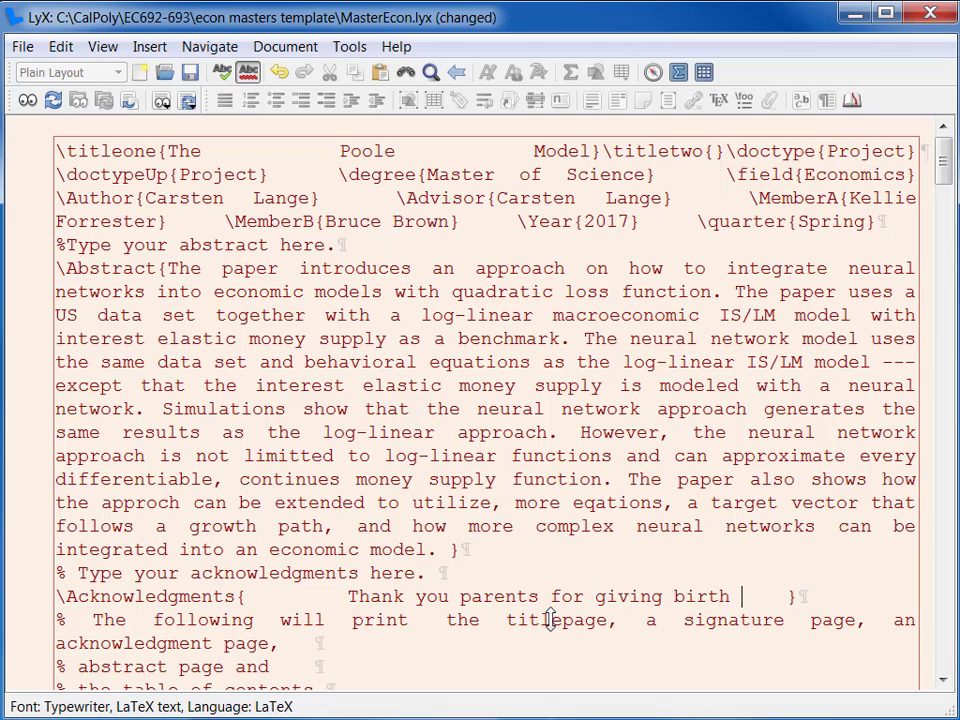
{"action": "type", "text": "to me."}
Examine the commands for the table of contents, list of figures and list of tables at the end of the LaTeX code block.
{"action": "left_click", "coordinate": [942, 680]}
{"action": "left_click", "coordinate": [942, 680]}
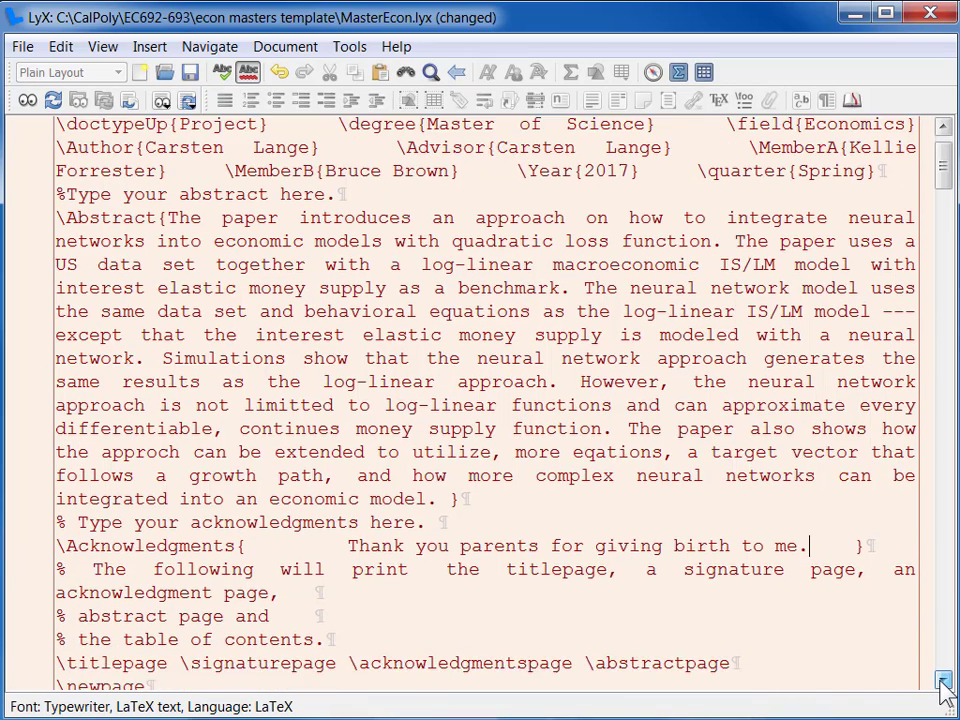
{"action": "left_click", "coordinate": [942, 680]}
{"action": "left_click", "coordinate": [942, 680]}
{"action": "left_click", "coordinate": [942, 680]}
{"action": "left_click", "coordinate": [942, 680]}
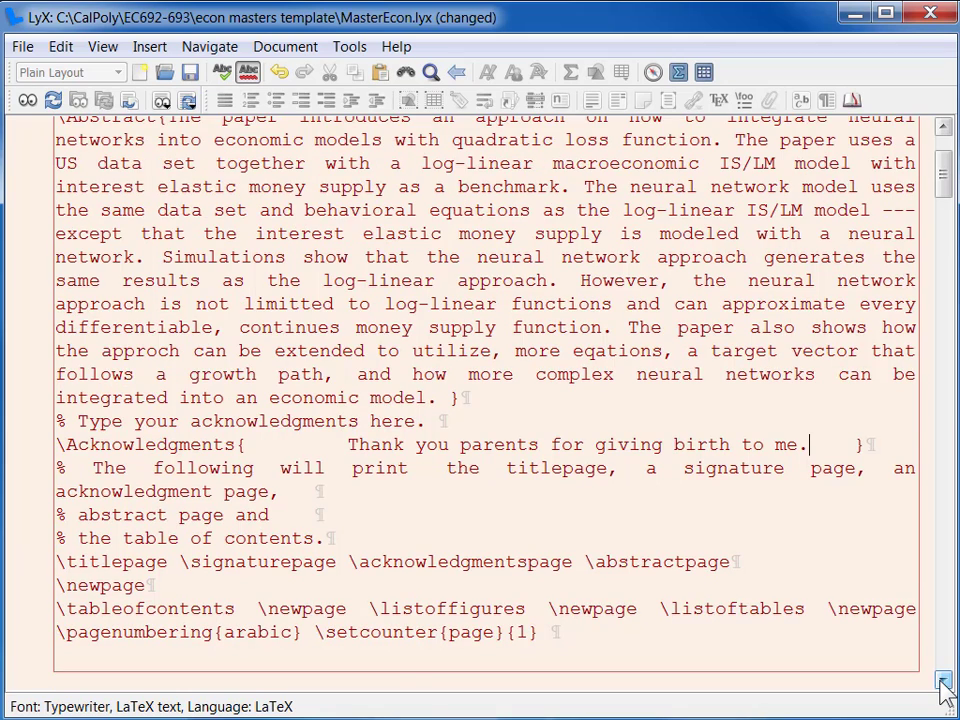
{"action": "left_click", "coordinate": [942, 680]}
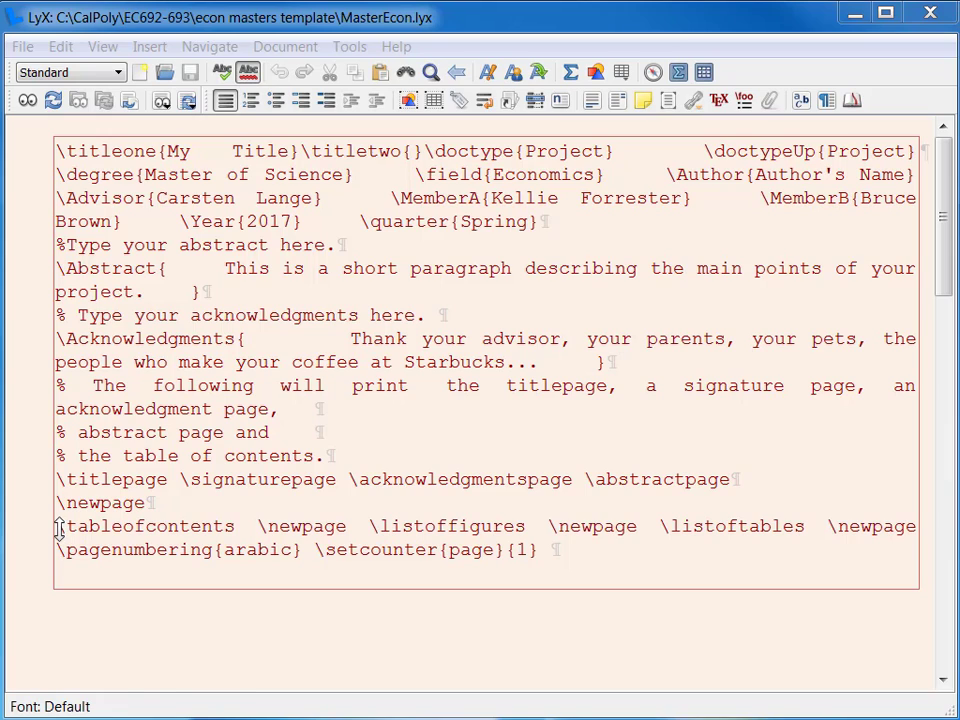
{"action": "left_click_drag", "start_coordinate": [58, 530], "coordinate": [358, 522]}
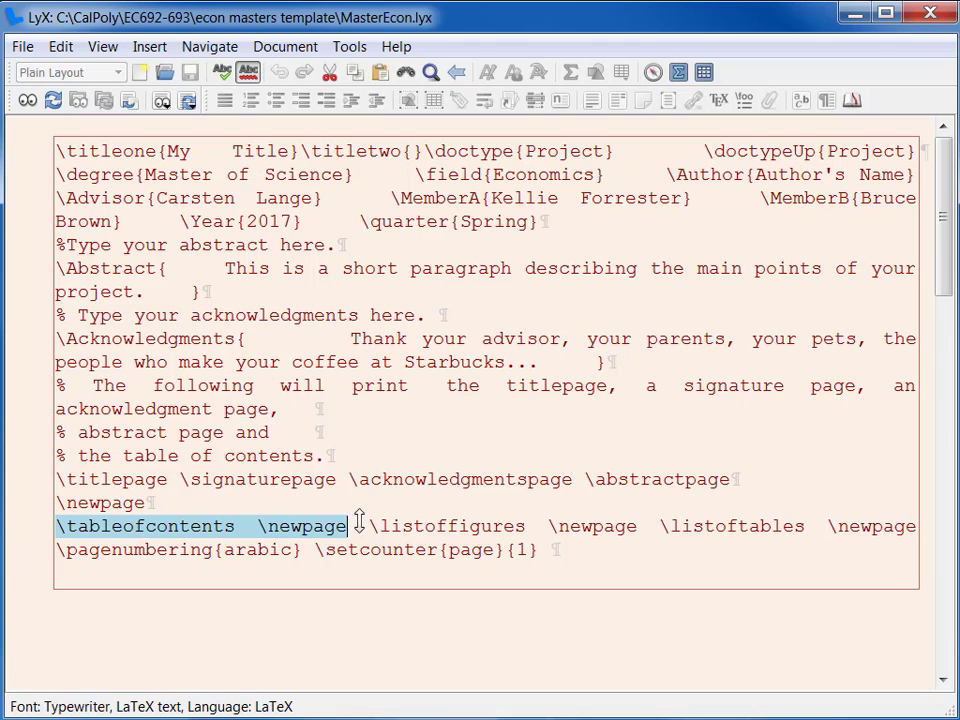
{"action": "double_click", "coordinate": [424, 529]}
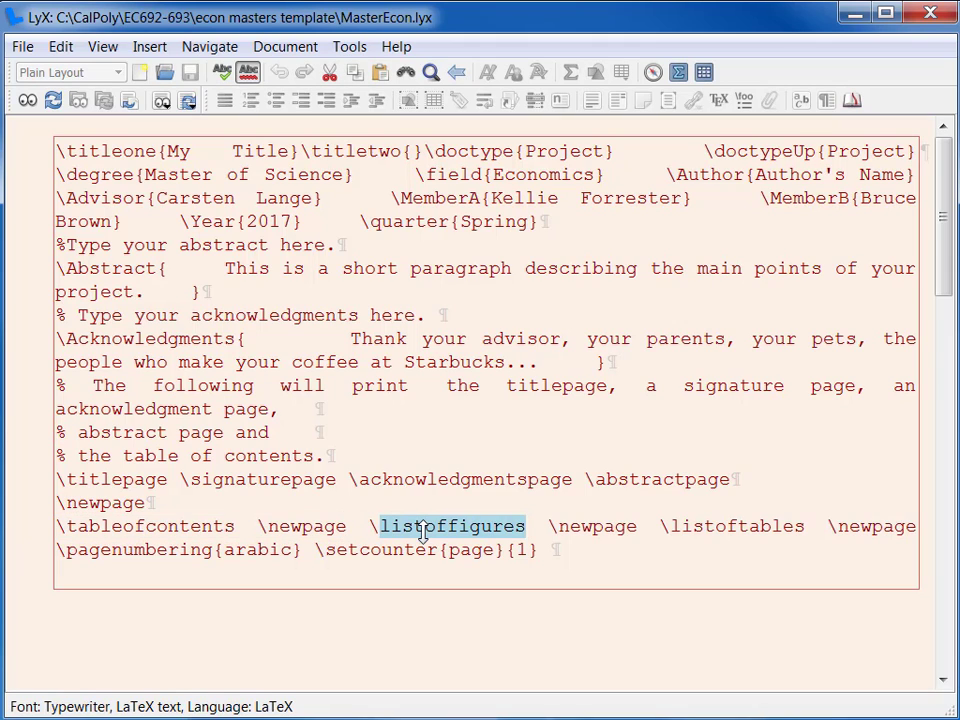
{"action": "double_click", "coordinate": [600, 527]}
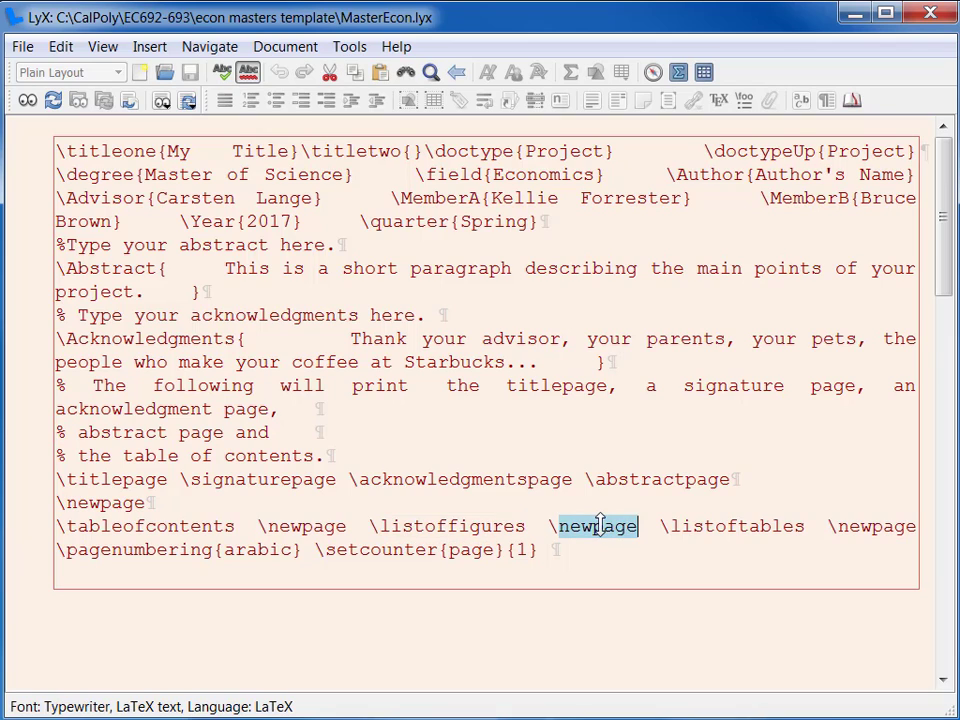
{"action": "left_click", "coordinate": [659, 527]}
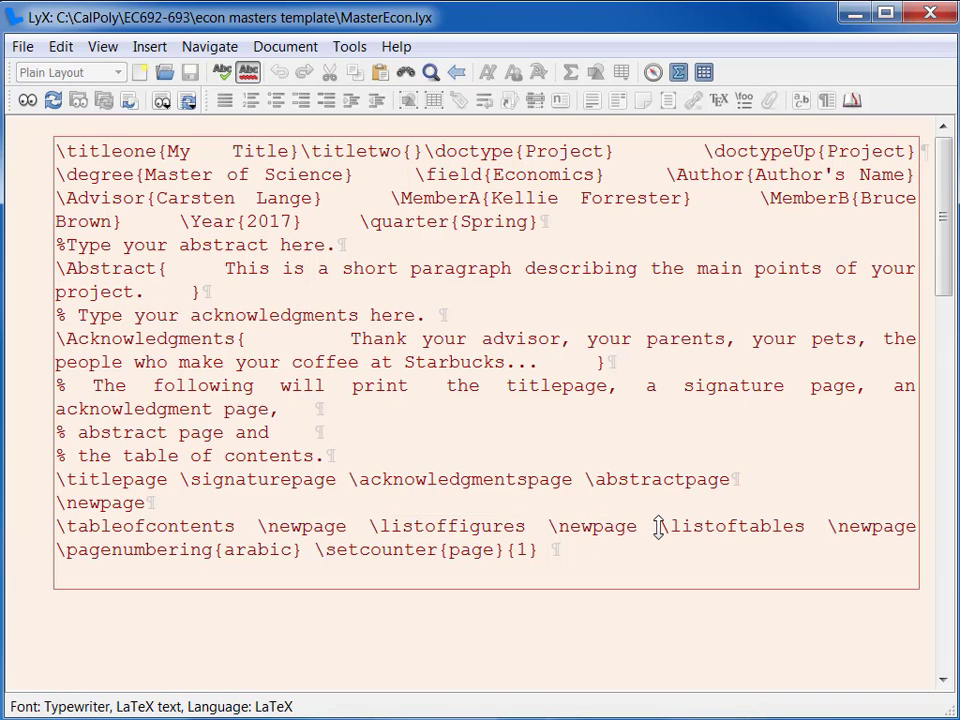
{"action": "left_click_drag", "start_coordinate": [659, 527], "coordinate": [914, 530]}
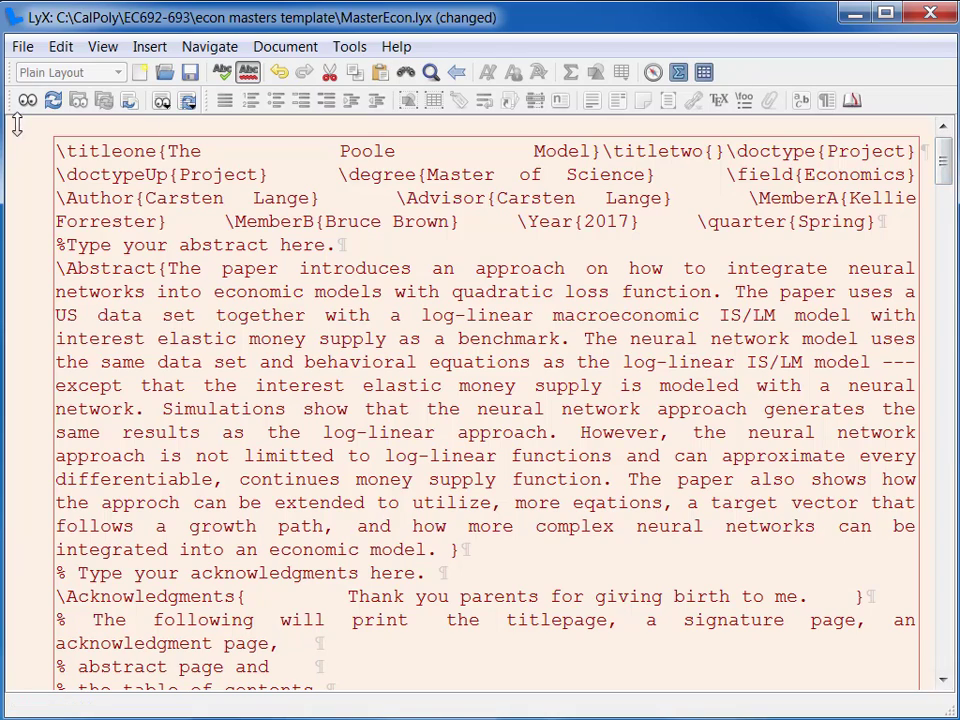
Preview the document as a PDF and check its title page.
{"action": "left_click", "coordinate": [28, 103]}
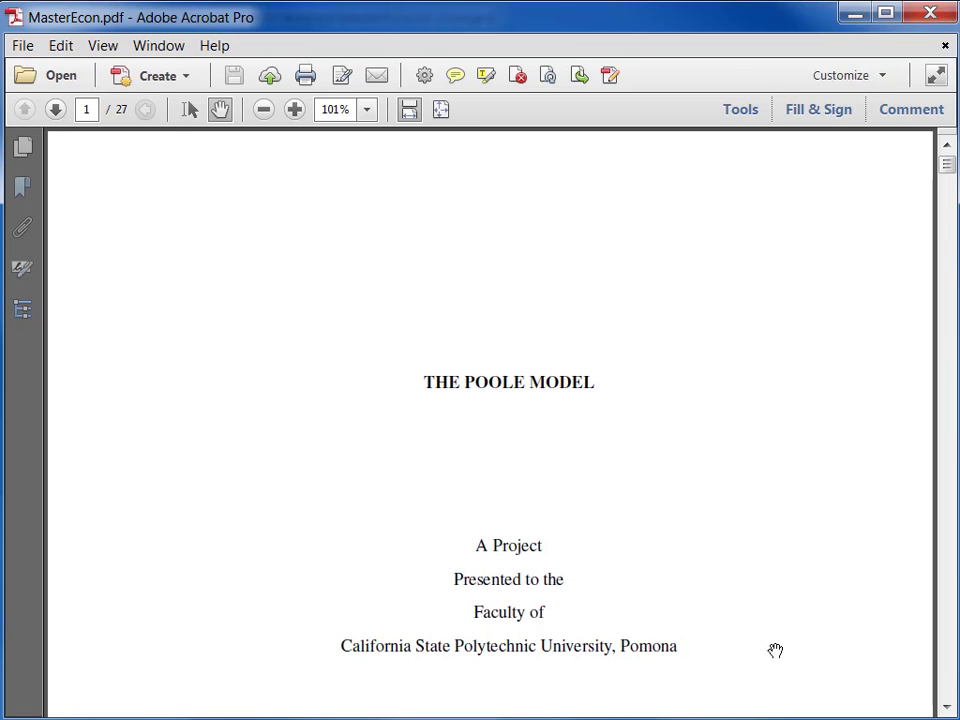
{"action": "left_click", "coordinate": [946, 708]}
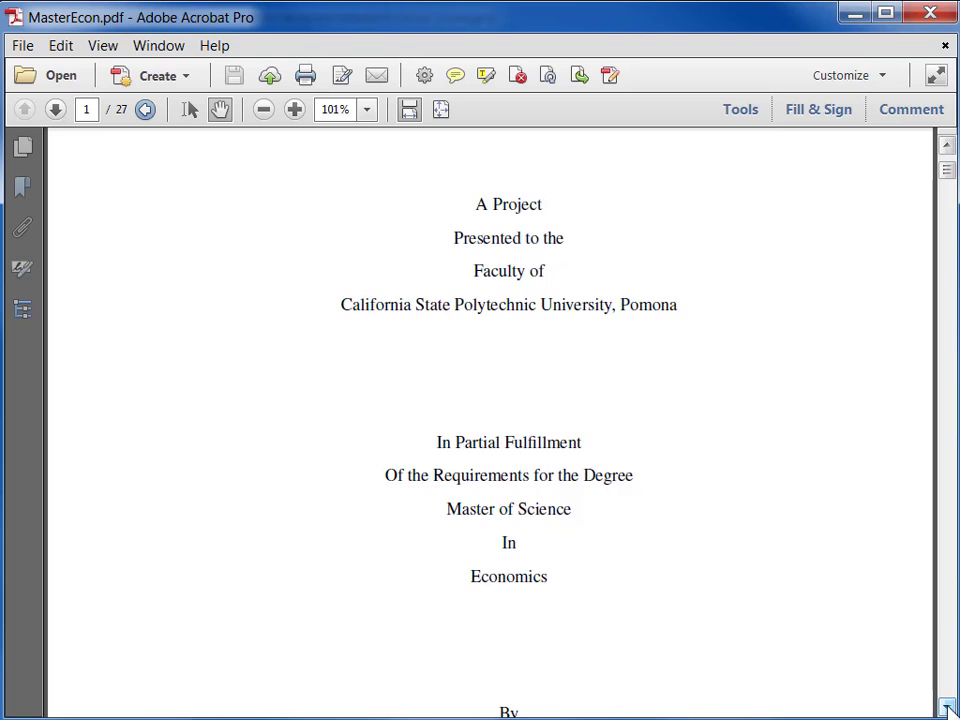
{"action": "left_click", "coordinate": [947, 709]}
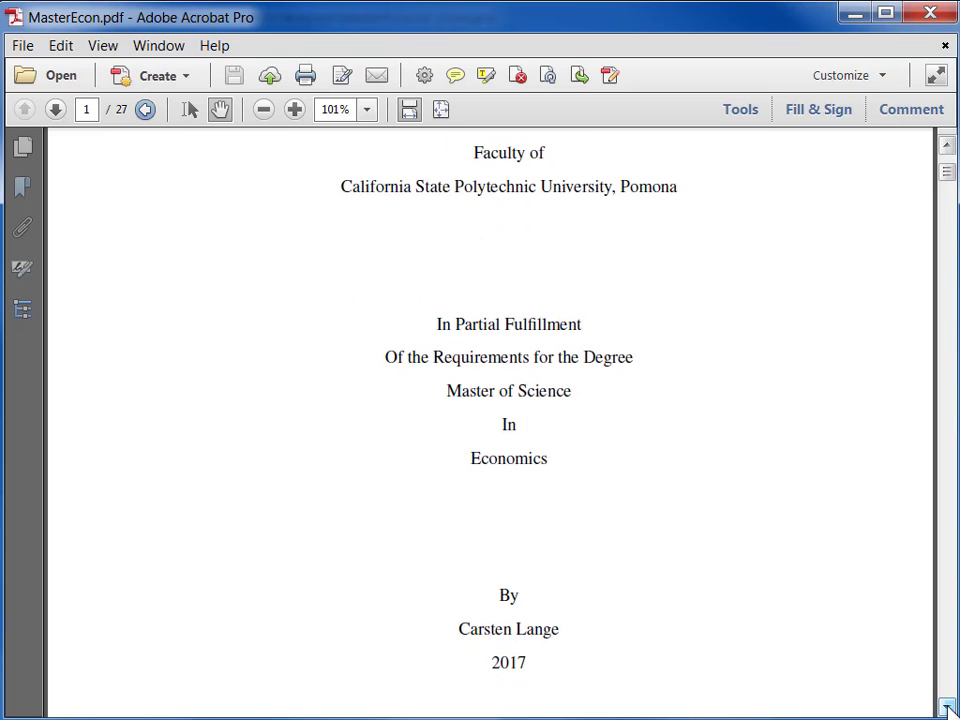
{"action": "left_click", "coordinate": [947, 709]}
{"action": "left_click", "coordinate": [947, 708]}
{"action": "left_click", "coordinate": [947, 708]}
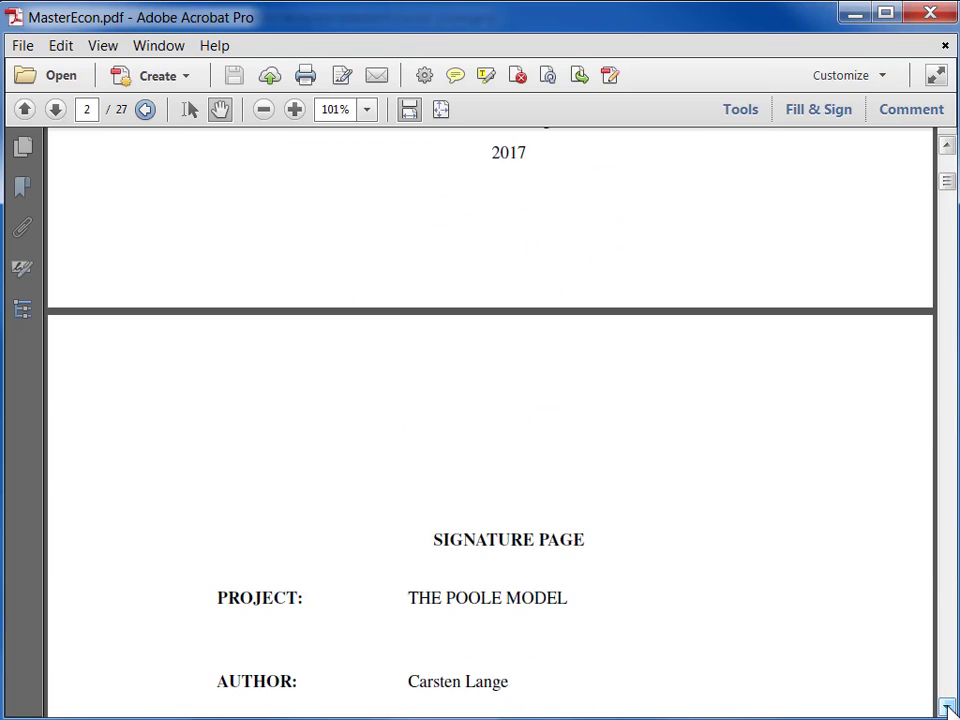
Review the signature, acknowledgments and abstract pages of the PDF.
{"action": "left_click", "coordinate": [947, 708]}
{"action": "left_click", "coordinate": [947, 708]}
{"action": "left_click", "coordinate": [947, 708]}
{"action": "left_click", "coordinate": [947, 708]}
{"action": "left_click", "coordinate": [947, 708]}
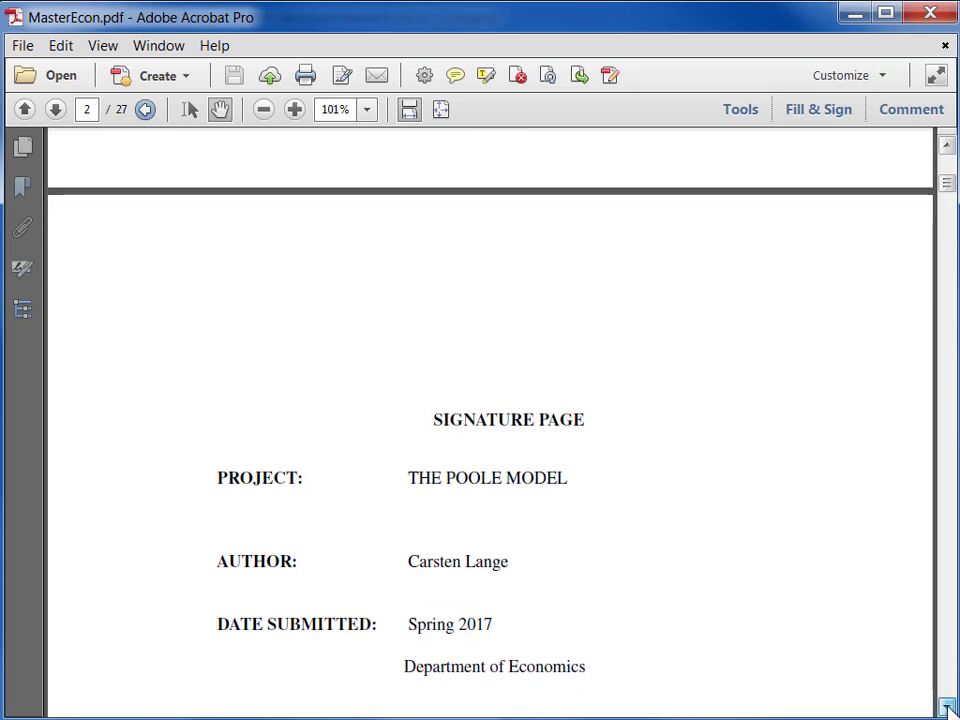
{"action": "left_click", "coordinate": [947, 708]}
{"action": "left_click", "coordinate": [947, 708]}
{"action": "left_click", "coordinate": [947, 708]}
{"action": "left_click", "coordinate": [947, 708]}
{"action": "left_click", "coordinate": [947, 708]}
{"action": "left_click", "coordinate": [947, 708]}
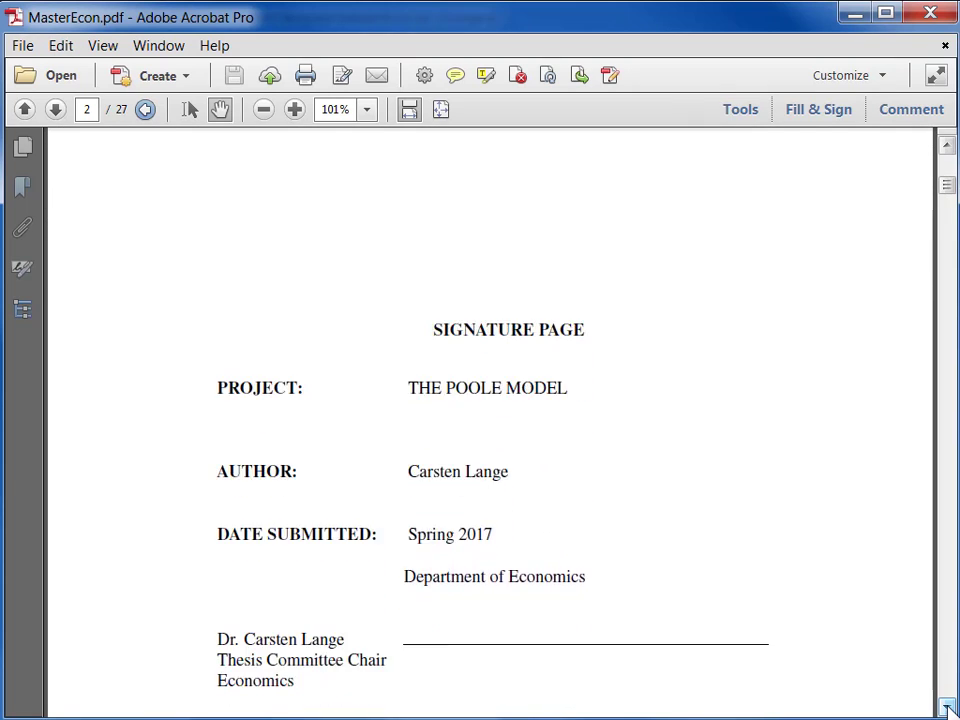
{"action": "left_click", "coordinate": [947, 708]}
{"action": "left_click", "coordinate": [947, 708]}
{"action": "left_click", "coordinate": [947, 708]}
{"action": "left_click", "coordinate": [947, 708]}
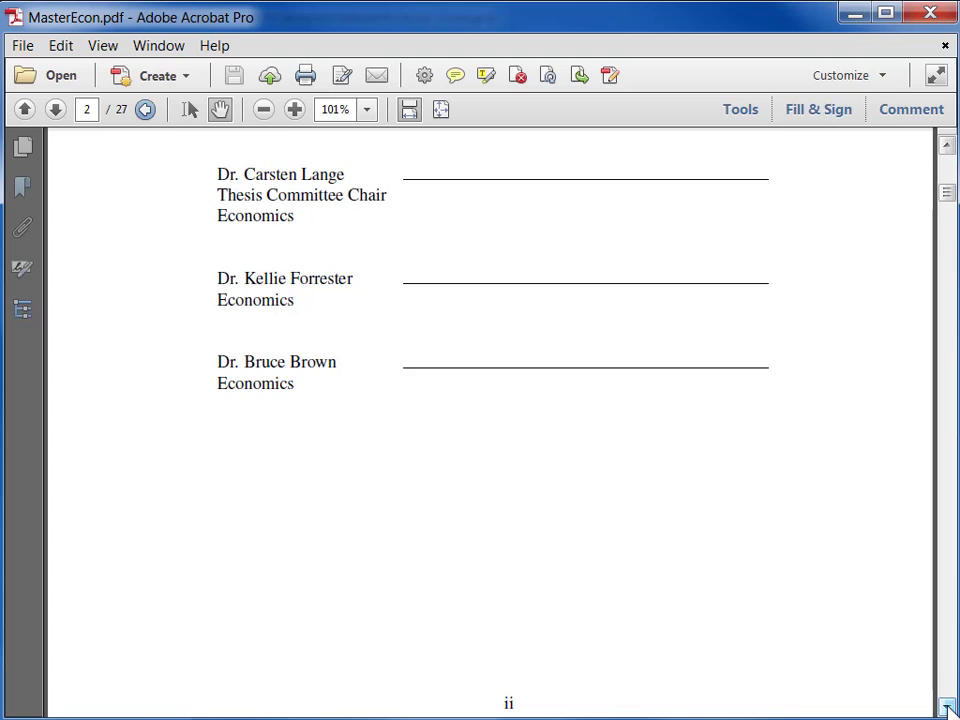
{"action": "left_click", "coordinate": [947, 708]}
{"action": "left_click", "coordinate": [947, 708]}
{"action": "left_click", "coordinate": [947, 708]}
{"action": "left_click", "coordinate": [947, 708]}
{"action": "left_click", "coordinate": [947, 708]}
{"action": "left_click", "coordinate": [947, 708]}
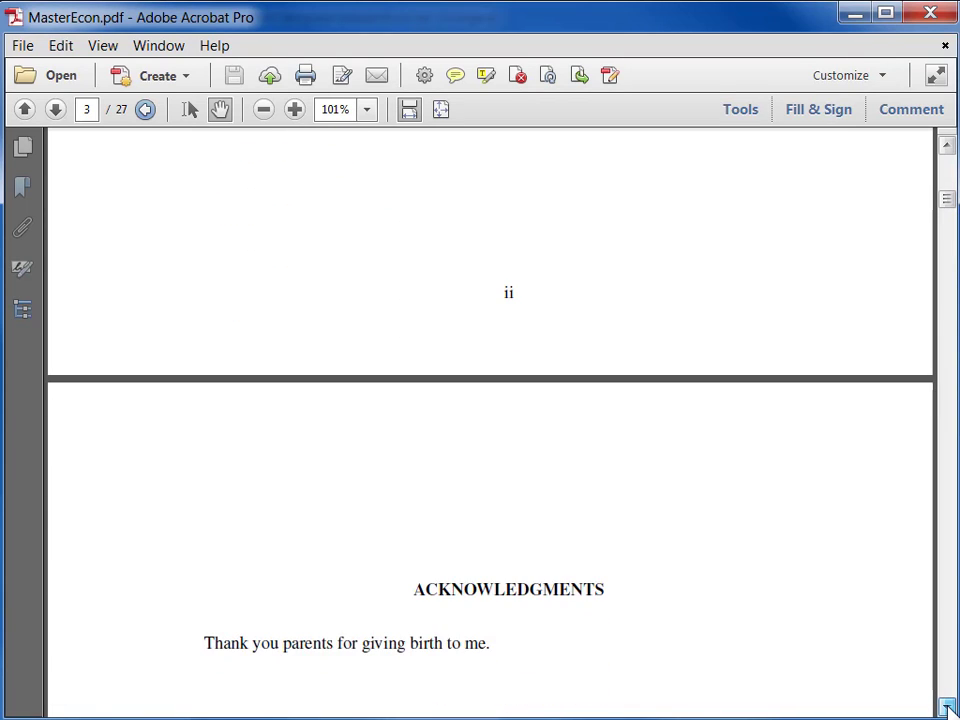
{"action": "left_click", "coordinate": [947, 708]}
{"action": "left_click", "coordinate": [947, 708]}
{"action": "left_click", "coordinate": [947, 708]}
{"action": "left_click", "coordinate": [947, 708]}
{"action": "left_click", "coordinate": [947, 708]}
{"action": "left_click", "coordinate": [947, 708]}
{"action": "left_click", "coordinate": [947, 708]}
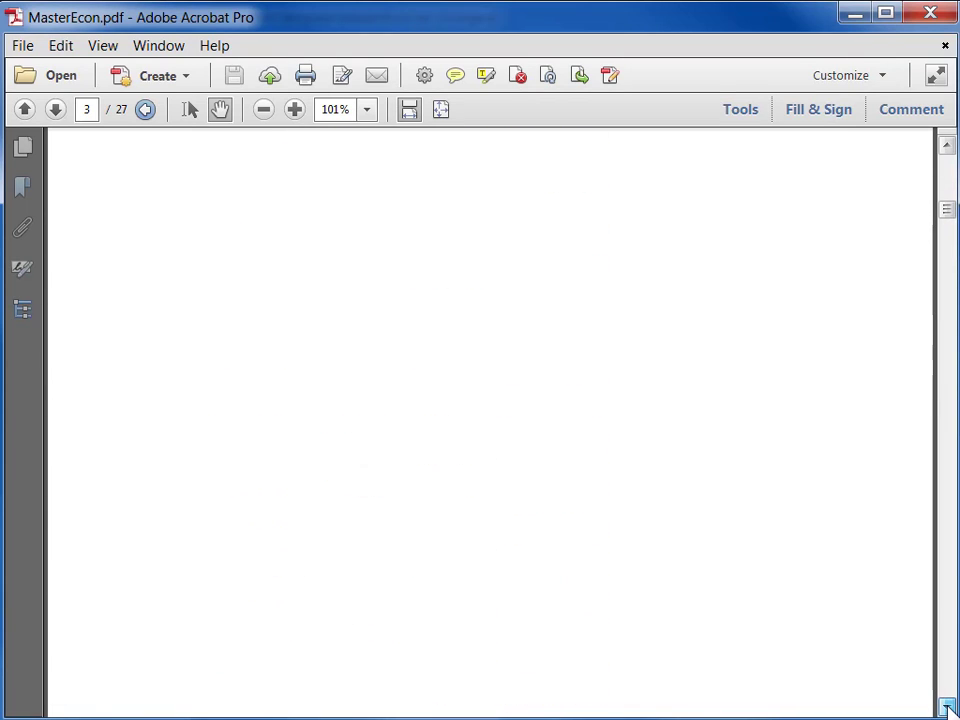
{"action": "left_click", "coordinate": [947, 708]}
{"action": "left_click", "coordinate": [947, 708]}
{"action": "left_click", "coordinate": [947, 708]}
{"action": "left_click", "coordinate": [947, 708]}
{"action": "left_click", "coordinate": [947, 708]}
{"action": "left_click", "coordinate": [947, 708]}
{"action": "left_click", "coordinate": [947, 708]}
{"action": "left_click", "coordinate": [947, 708]}
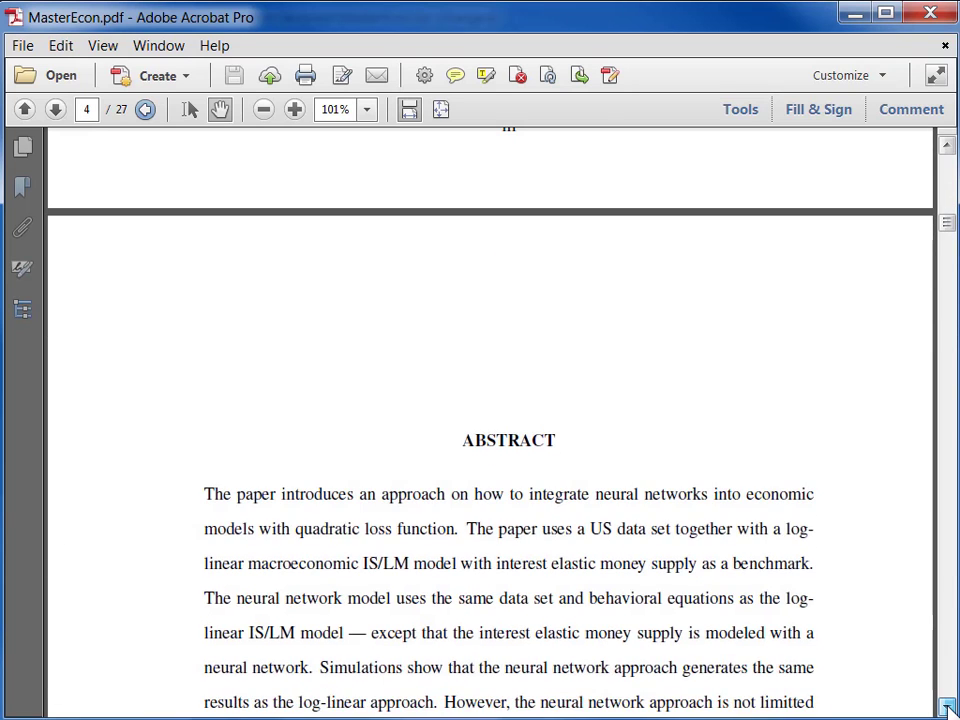
Read the full abstract page of the PDF through to its end.
{"action": "left_click", "coordinate": [947, 708]}
{"action": "left_click", "coordinate": [947, 708]}
{"action": "left_click", "coordinate": [947, 708]}
{"action": "left_click", "coordinate": [947, 708]}
{"action": "left_click", "coordinate": [947, 708]}
{"action": "left_click", "coordinate": [947, 708]}
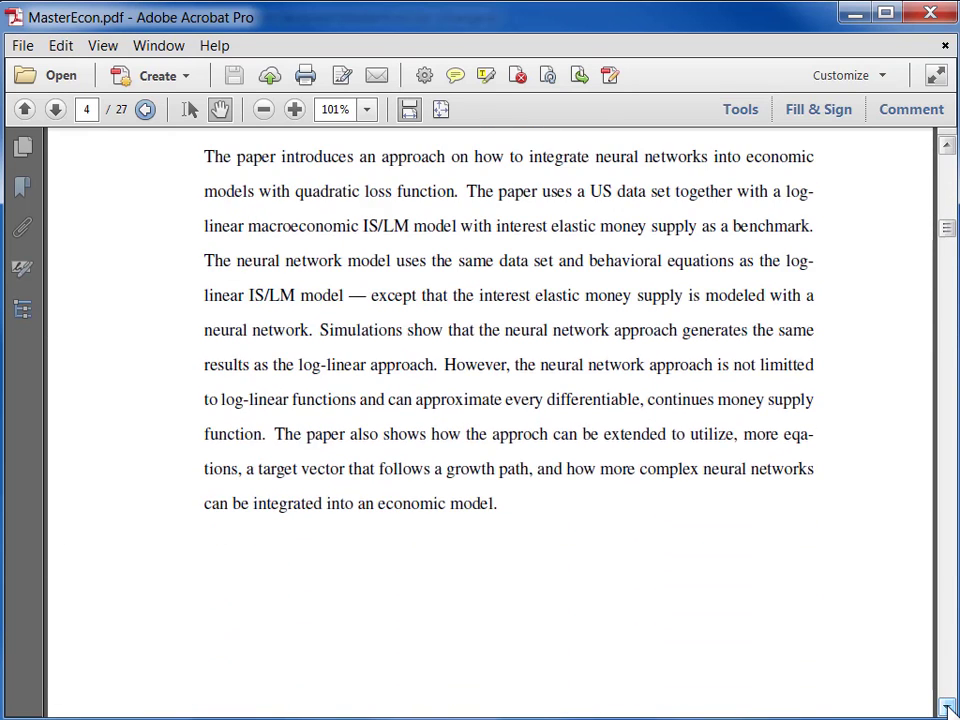
{"action": "left_click", "coordinate": [947, 708]}
{"action": "left_click", "coordinate": [947, 708]}
{"action": "left_click", "coordinate": [947, 708]}
{"action": "left_click", "coordinate": [947, 708]}
{"action": "left_click", "coordinate": [947, 708]}
{"action": "left_click", "coordinate": [947, 708]}
{"action": "left_click", "coordinate": [947, 708]}
{"action": "left_click", "coordinate": [947, 708]}
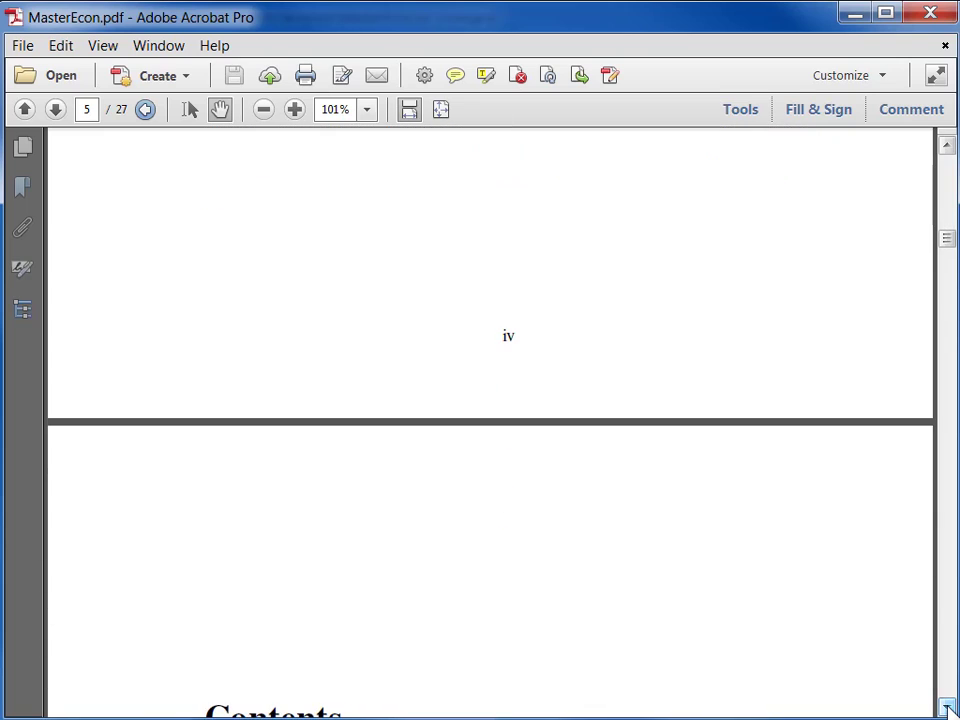
Check the table of contents page of the PDF.
{"action": "left_click", "coordinate": [947, 708]}
{"action": "left_click", "coordinate": [947, 708]}
{"action": "left_click", "coordinate": [947, 708]}
{"action": "left_click", "coordinate": [947, 708]}
{"action": "left_click", "coordinate": [947, 708]}
{"action": "left_click", "coordinate": [947, 708]}
{"action": "left_click", "coordinate": [947, 708]}
{"action": "left_click", "coordinate": [947, 708]}
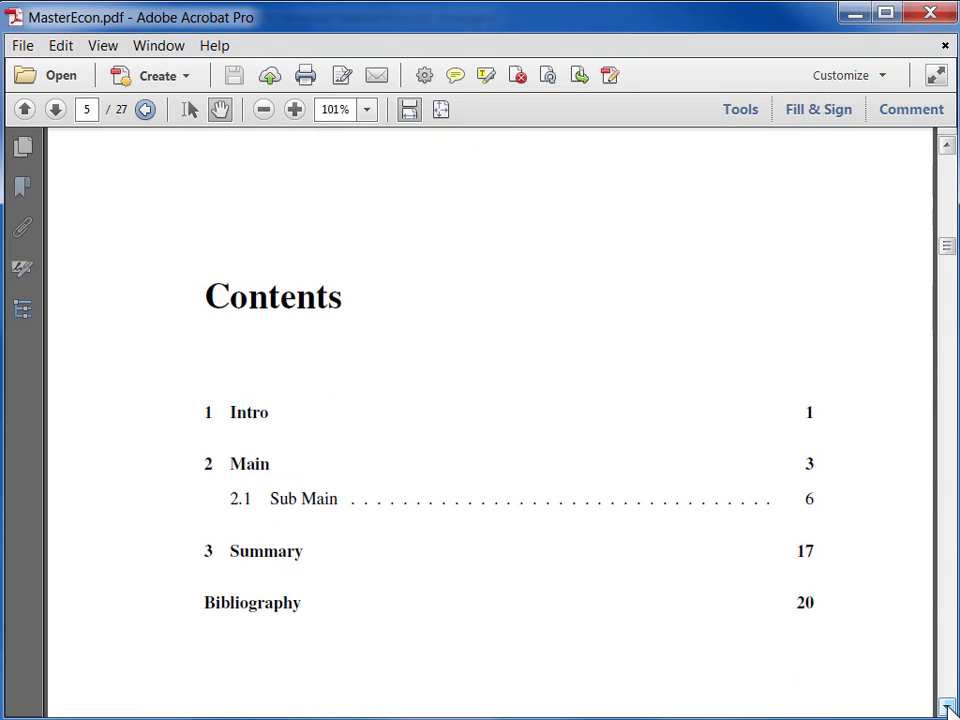
{"action": "left_click", "coordinate": [947, 708]}
{"action": "left_click", "coordinate": [947, 708]}
{"action": "left_click", "coordinate": [947, 708]}
{"action": "left_click", "coordinate": [947, 708]}
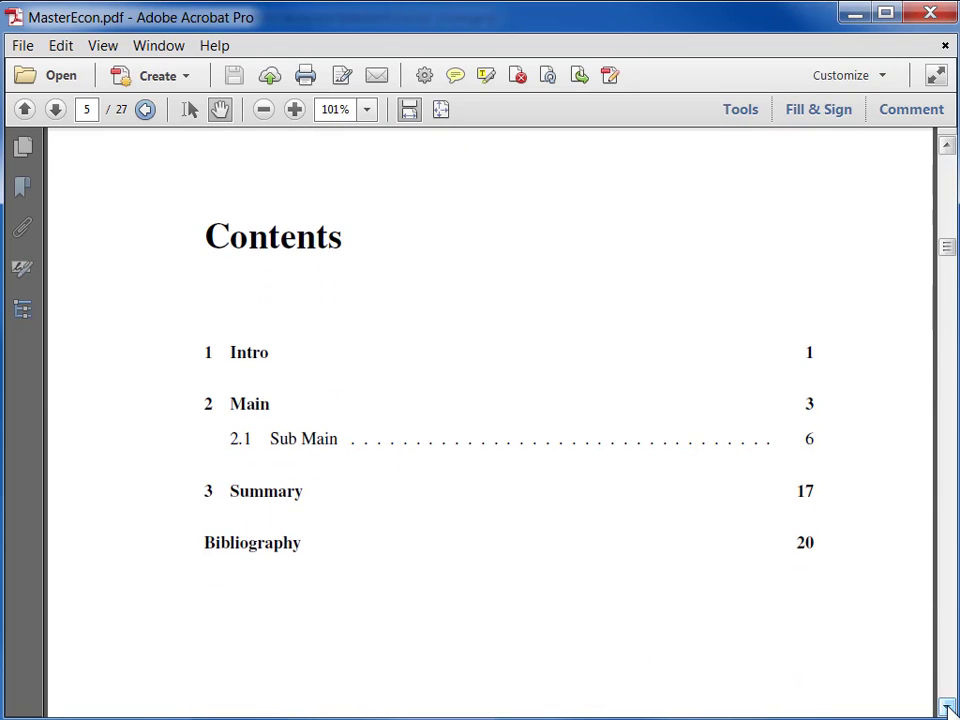
{"action": "left_click", "coordinate": [947, 708]}
Check the list of figures and the pages up to Chapter 1, and close the PDF.
{"action": "scroll", "coordinate": [947, 708], "scroll_direction": "down", "scroll_amount": 3}
{"action": "scroll", "coordinate": [947, 708], "scroll_direction": "down", "scroll_amount": 10}
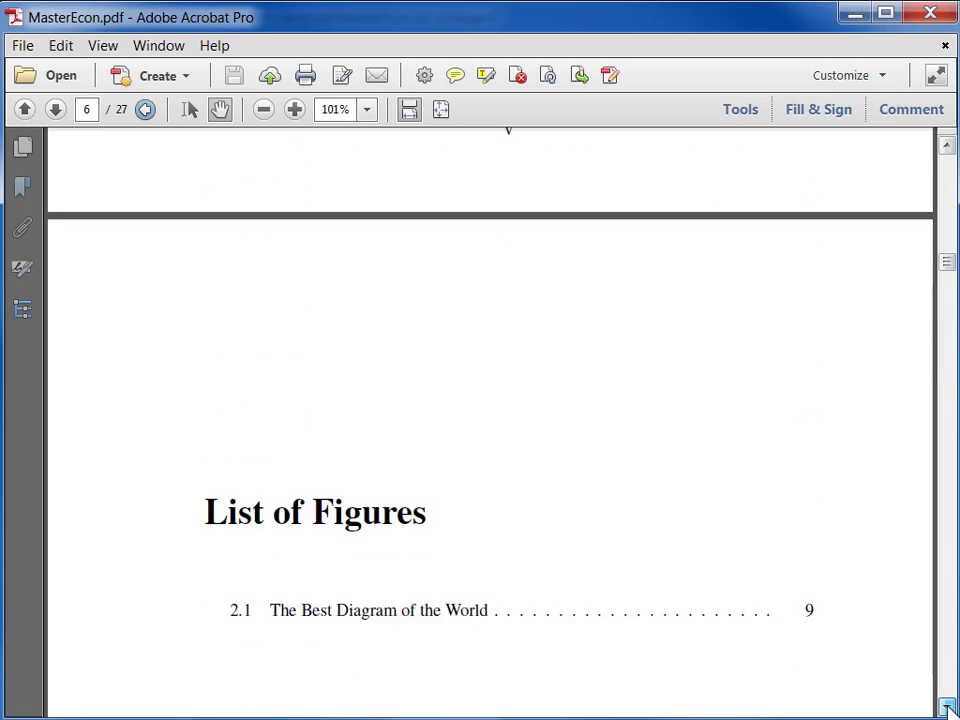
{"action": "scroll", "coordinate": [947, 708], "scroll_direction": "down", "scroll_amount": 10}
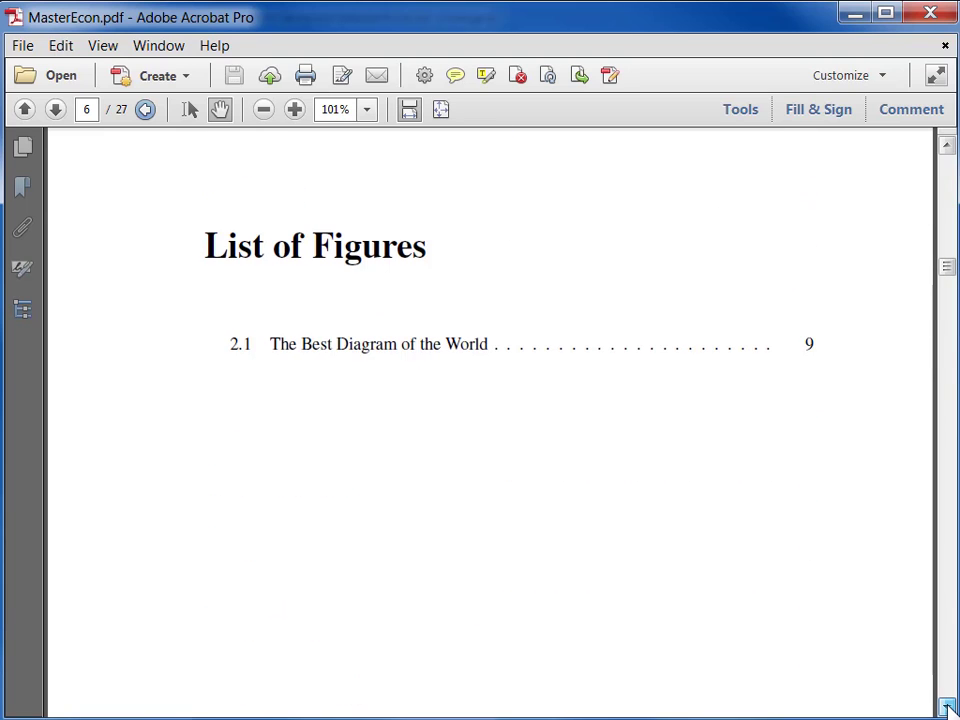
{"action": "scroll", "coordinate": [947, 708], "scroll_direction": "down", "scroll_amount": 12}
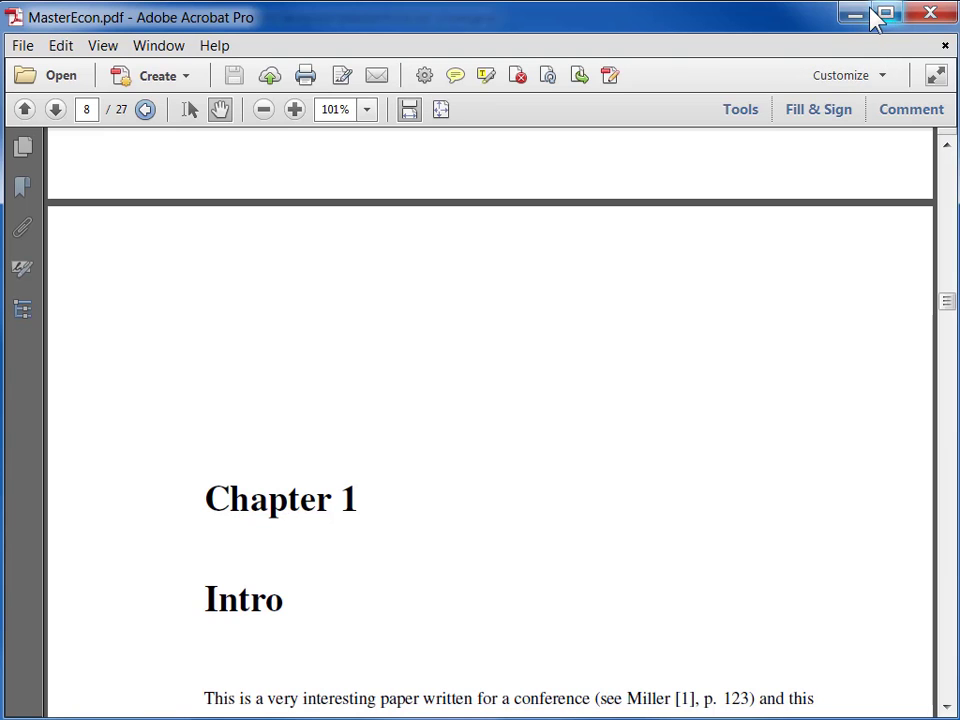
{"action": "left_click", "coordinate": [928, 18]}
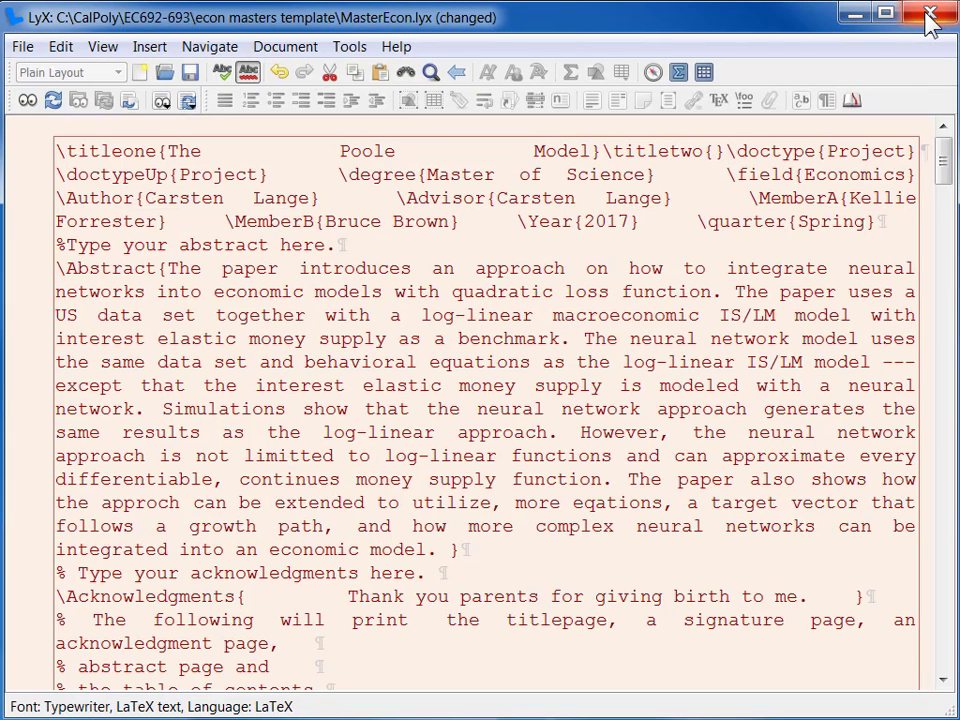
Inspect the mtconfpaper citation in the first paragraph of Chapter 1 and leave its settings as they are.
{"action": "left_click", "coordinate": [945, 660]}
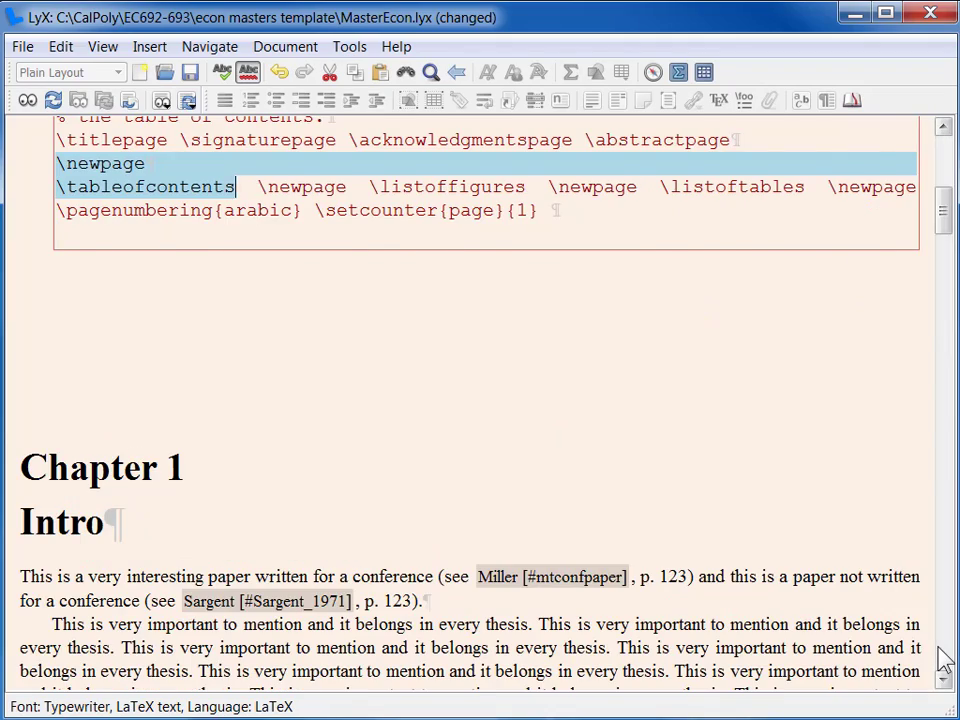
{"action": "left_click", "coordinate": [945, 660]}
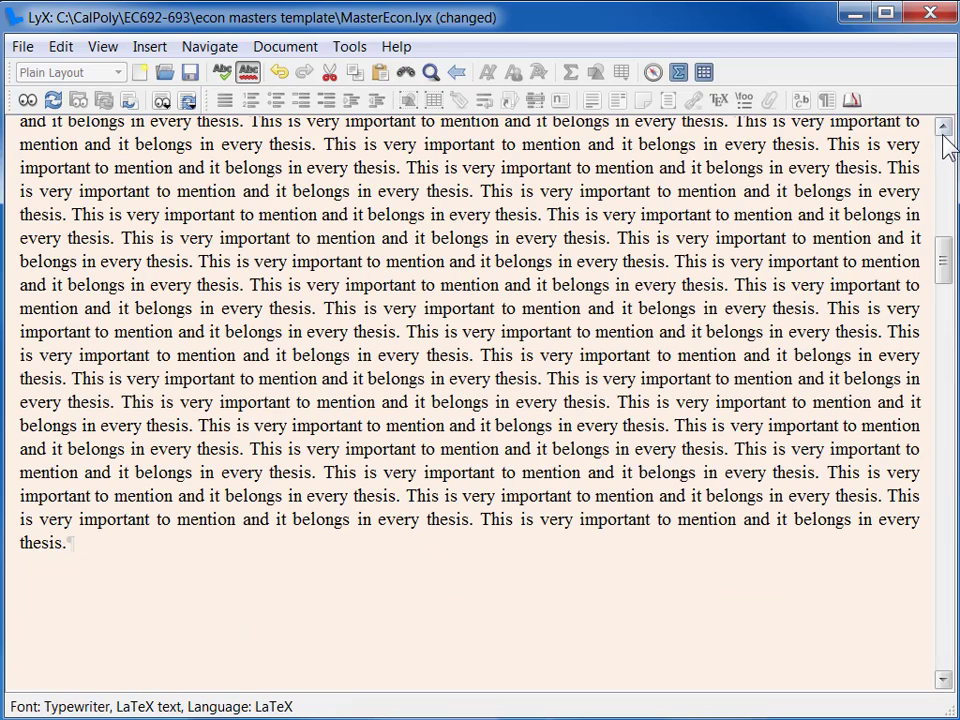
{"action": "left_click_drag", "start_coordinate": [943, 135], "coordinate": [943, 135]}
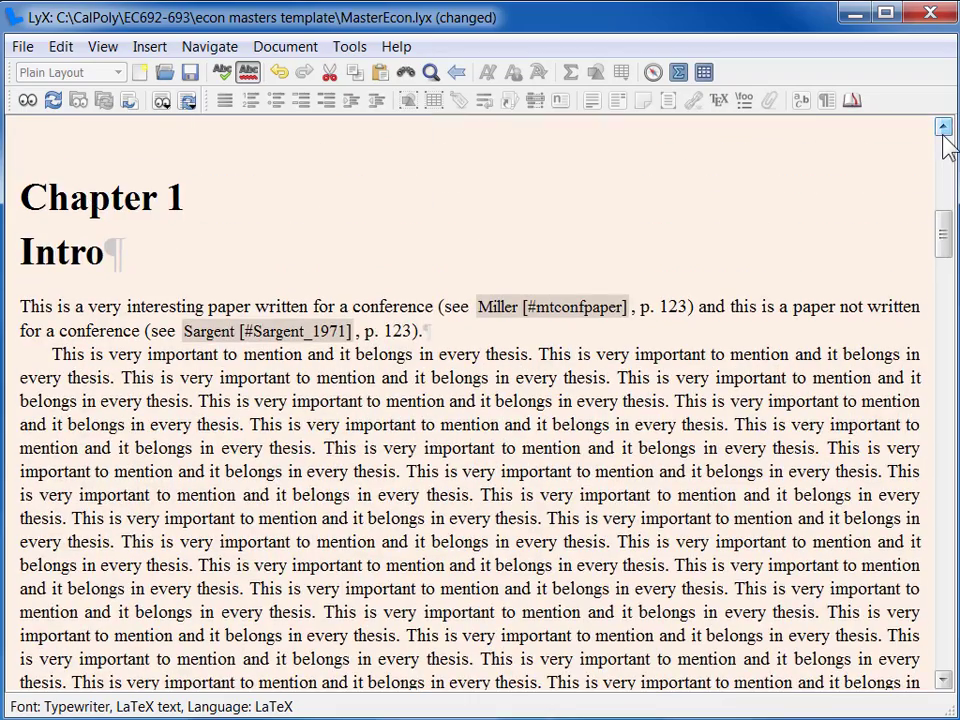
{"action": "left_click", "coordinate": [530, 313]}
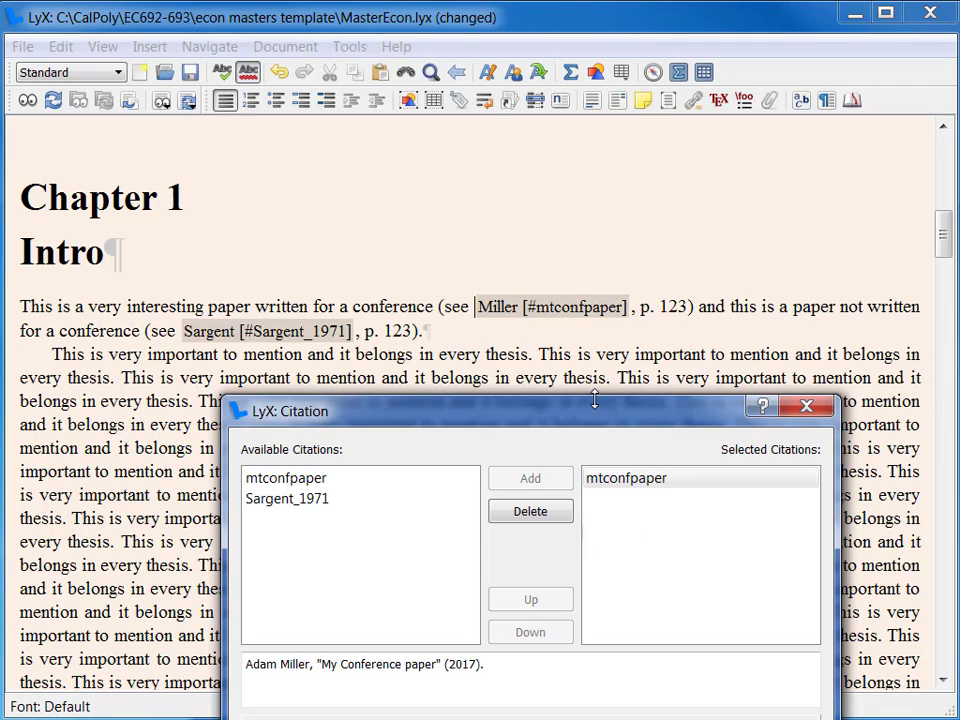
{"action": "left_click", "coordinate": [567, 354]}
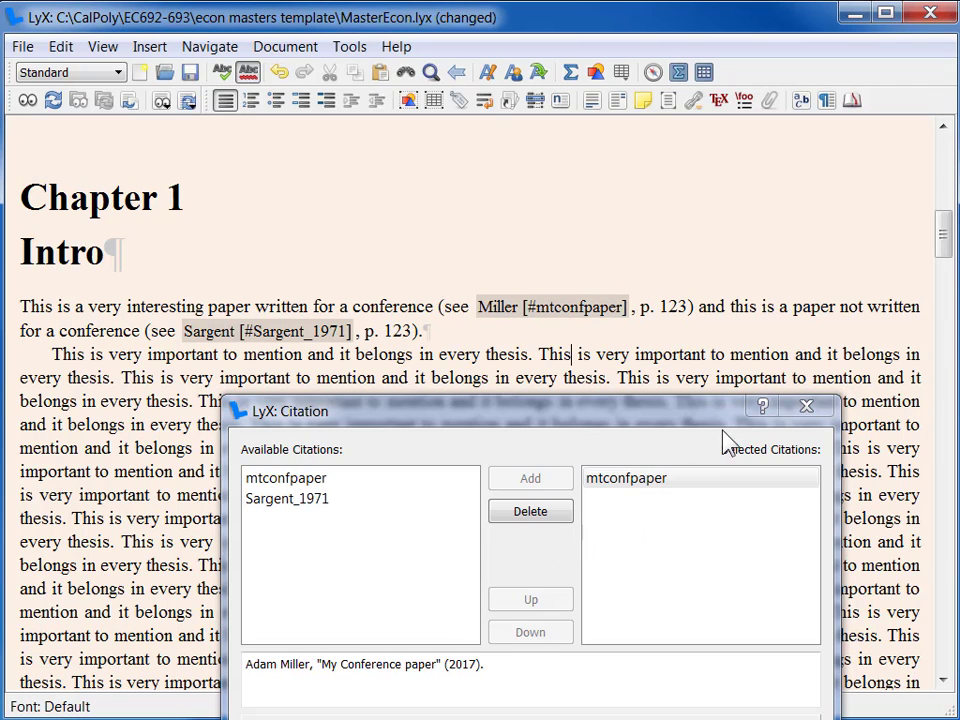
{"action": "left_click", "coordinate": [805, 407]}
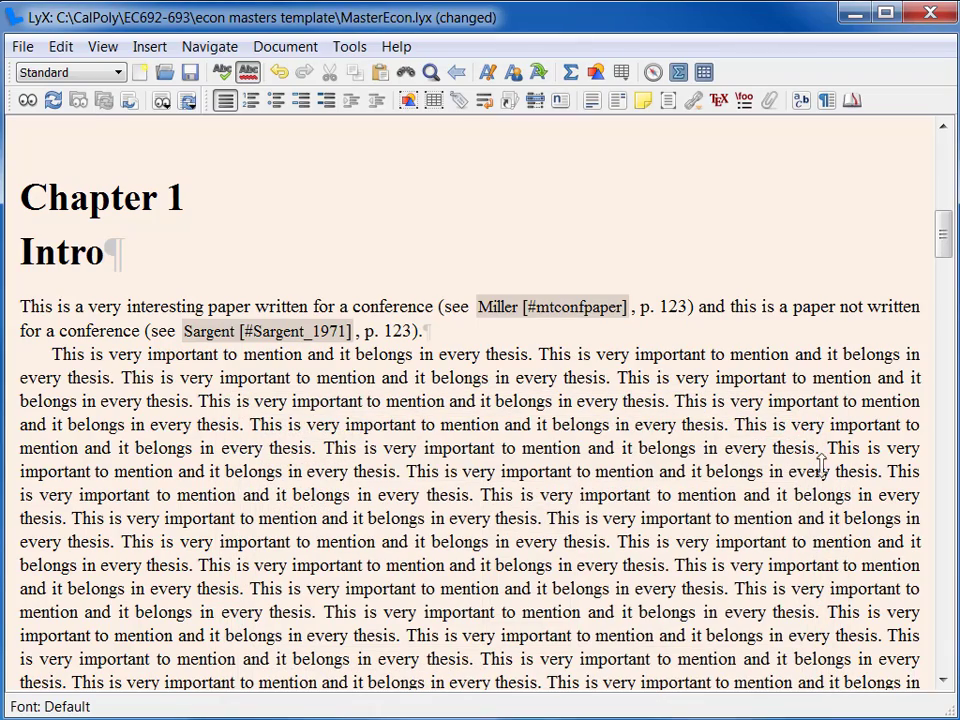
Examine the table float in the Main chapter, including its caption, the inserted table image and the data source citation.
{"action": "left_click", "coordinate": [941, 634]}
{"action": "left_click", "coordinate": [943, 645]}
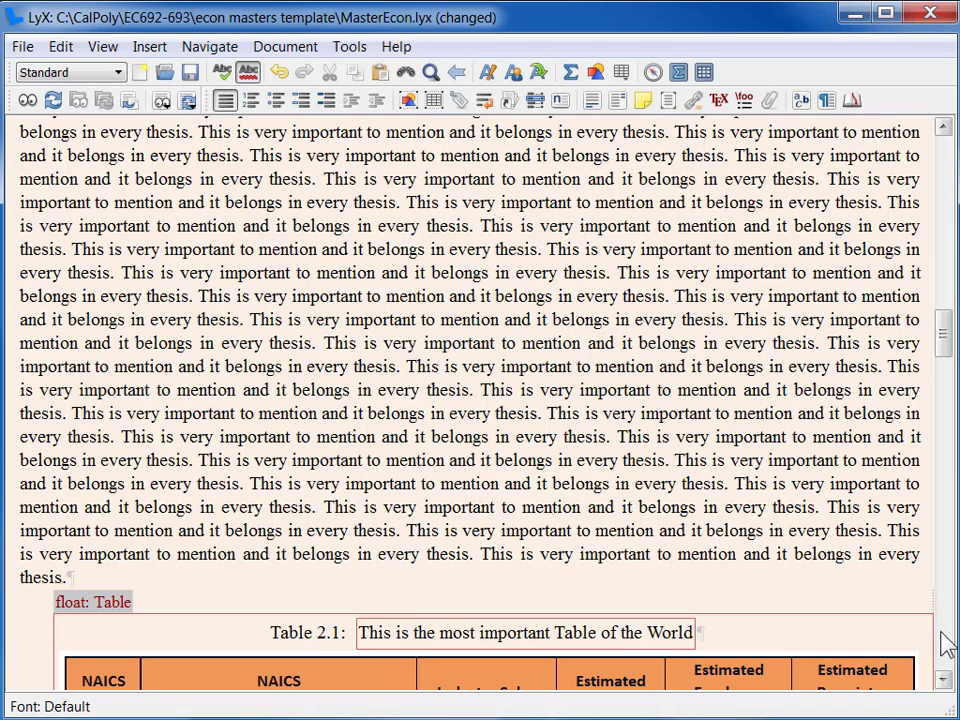
{"action": "left_click", "coordinate": [943, 679]}
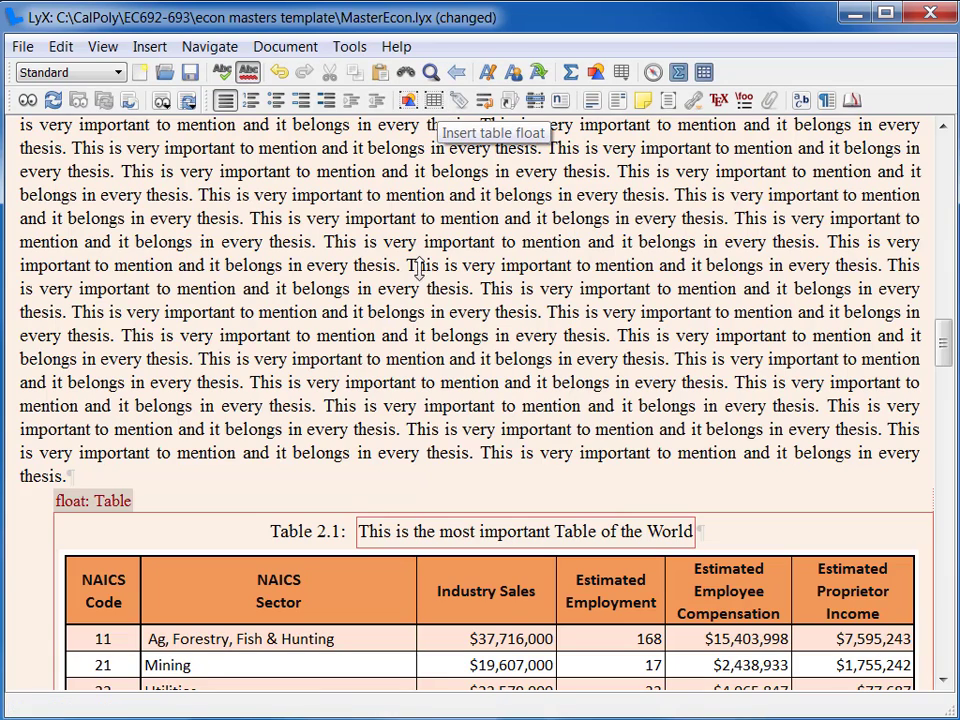
{"action": "left_click", "coordinate": [365, 535]}
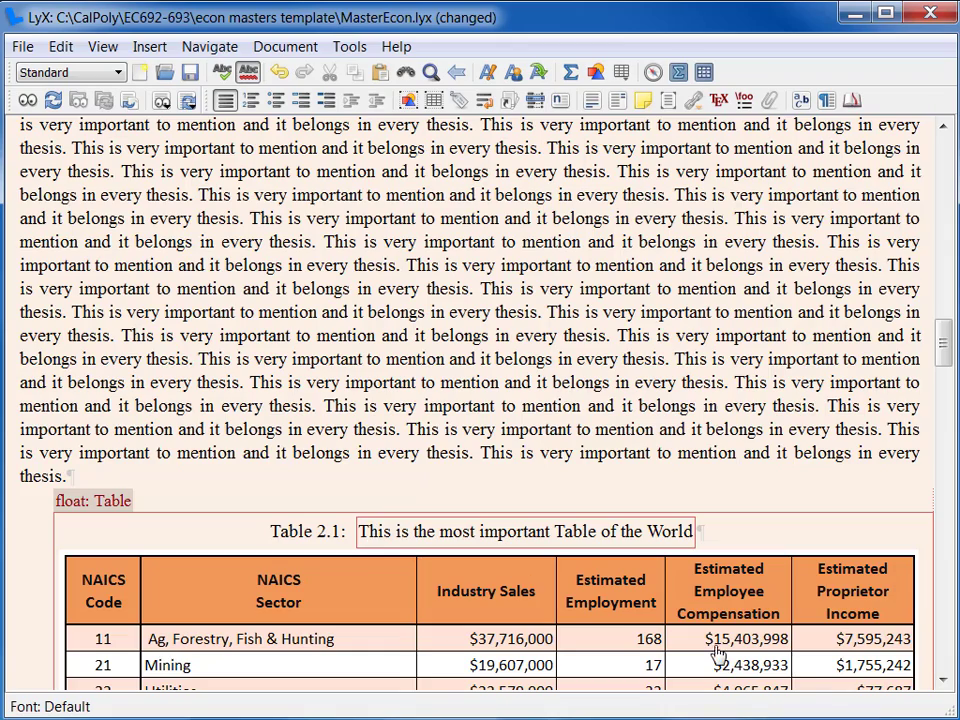
{"action": "left_click", "coordinate": [943, 681]}
{"action": "left_click", "coordinate": [943, 681]}
{"action": "left_click", "coordinate": [943, 681]}
{"action": "left_click", "coordinate": [943, 681]}
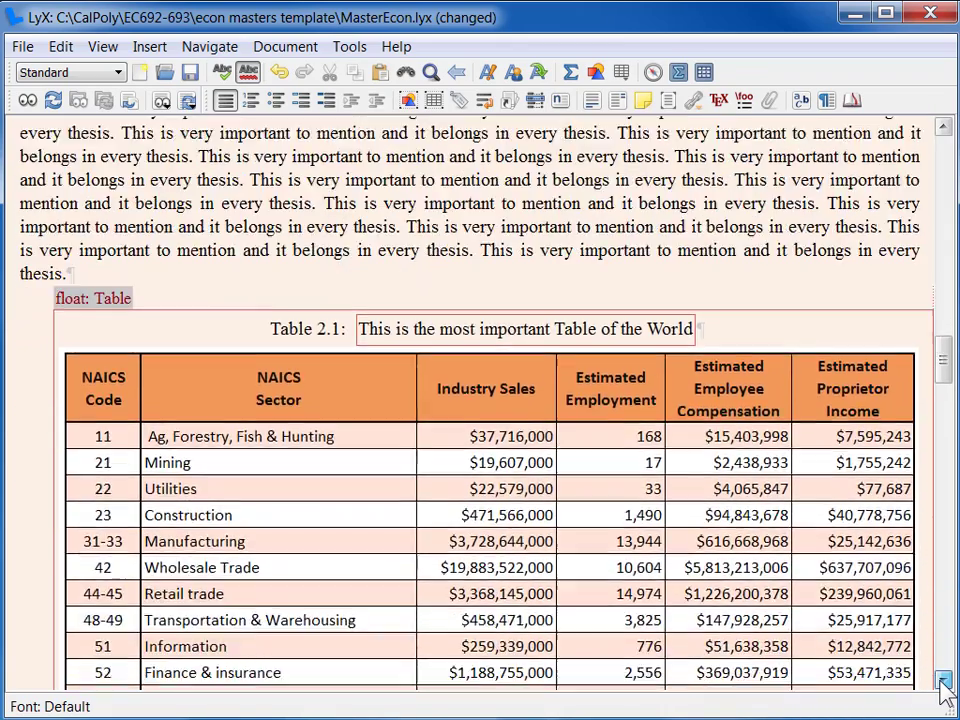
{"action": "left_click", "coordinate": [943, 681]}
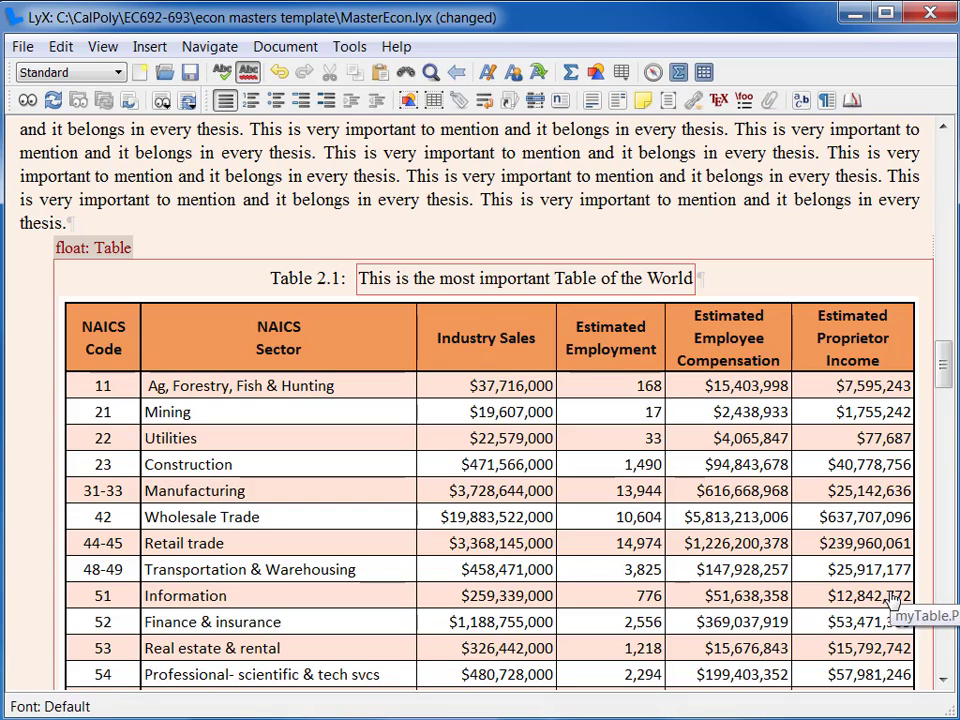
{"action": "left_click_drag", "start_coordinate": [944, 683], "coordinate": [944, 683]}
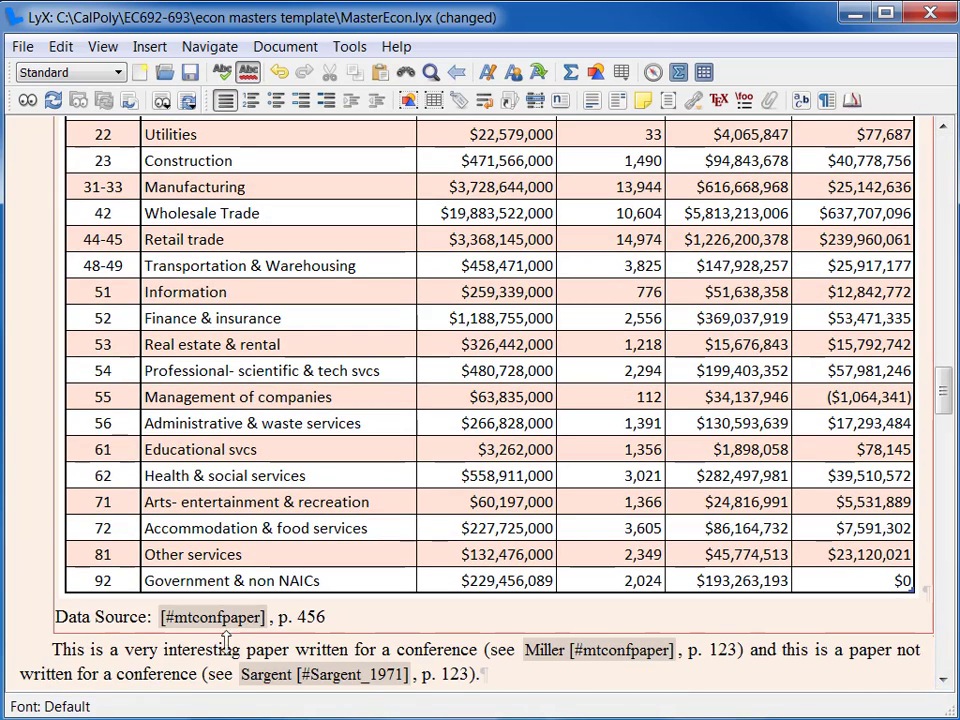
{"action": "mouse_move", "coordinate": [231, 626]}
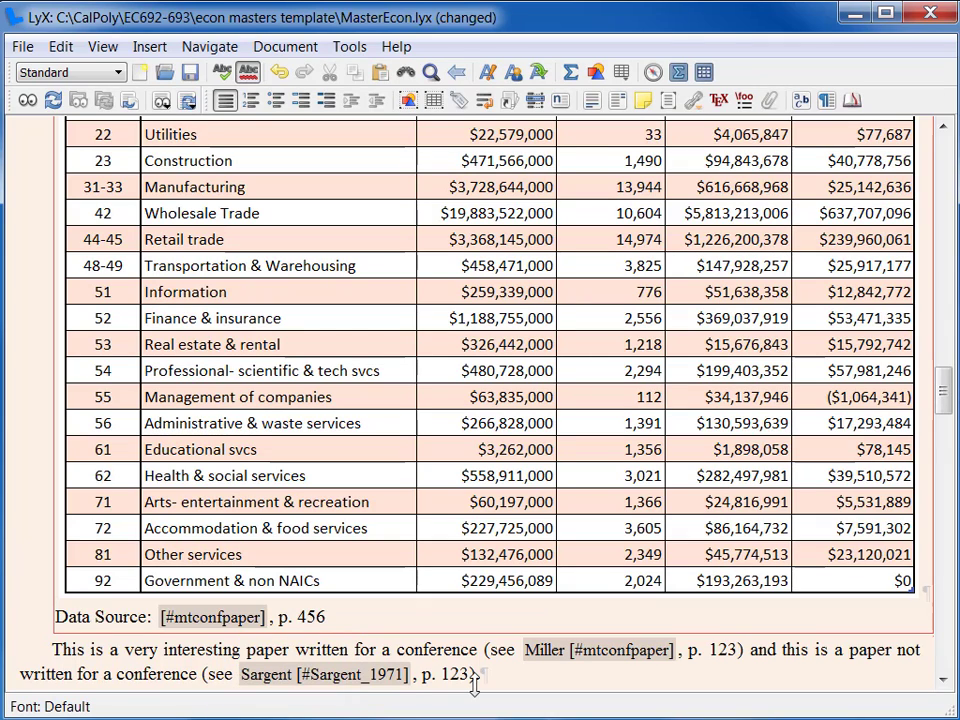
Examine the figure float in the Sub Main section, including its diagram, caption and data source citation.
{"action": "left_click", "coordinate": [945, 660]}
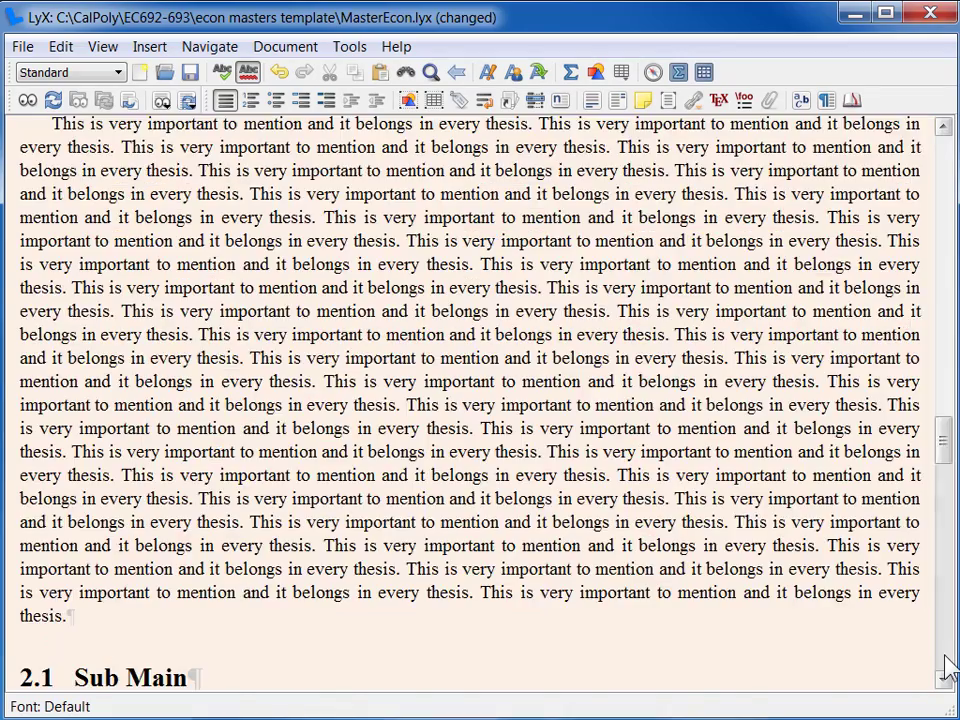
{"action": "left_click", "coordinate": [945, 660]}
{"action": "left_click", "coordinate": [945, 660]}
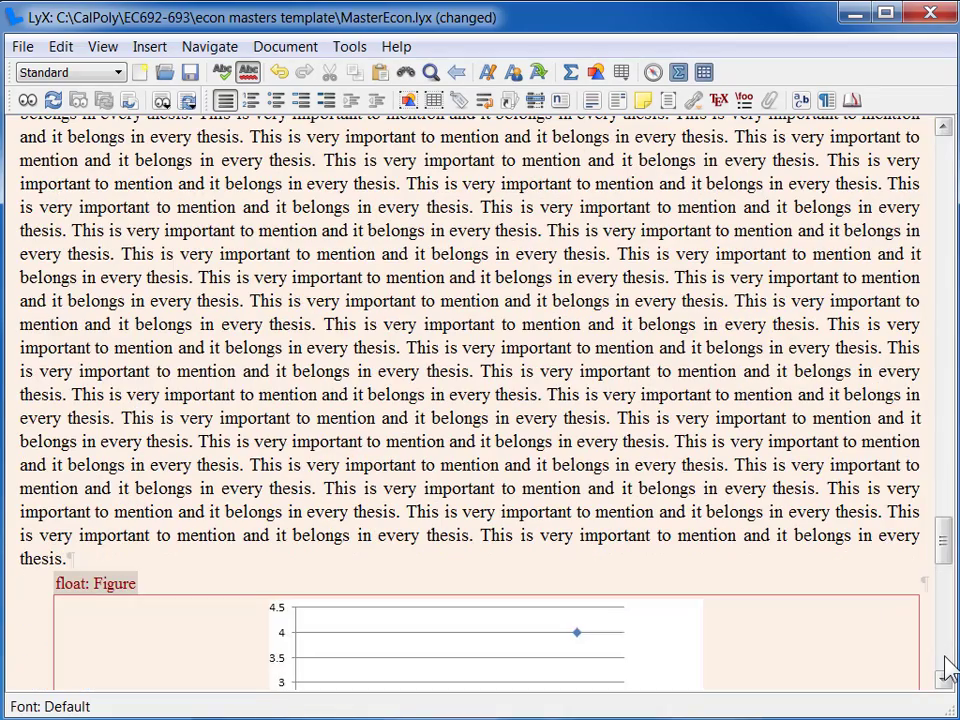
{"action": "left_click", "coordinate": [943, 679]}
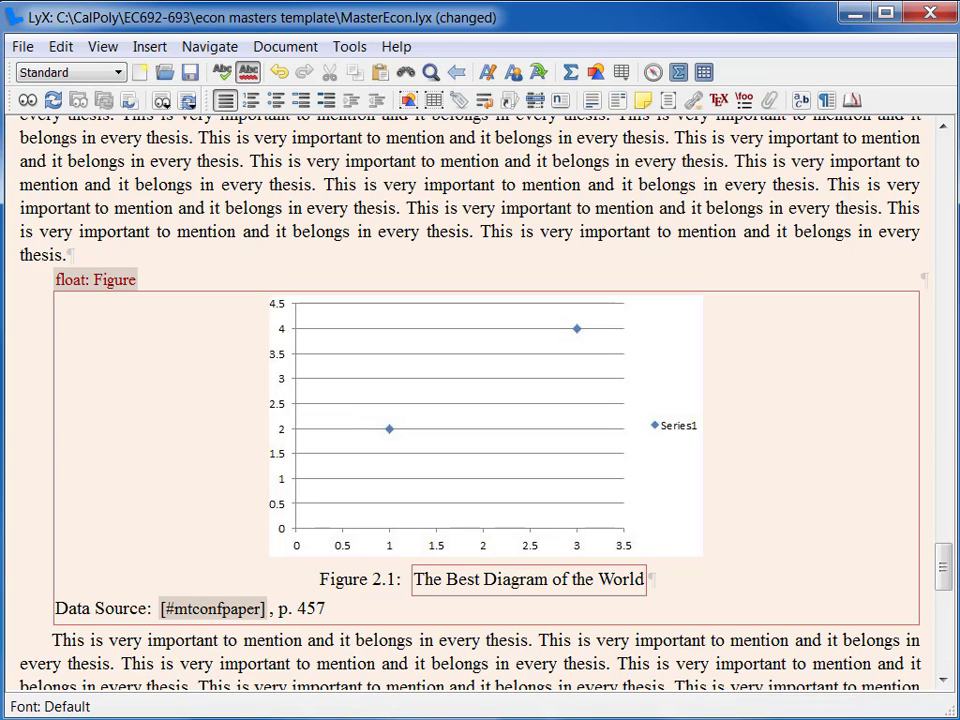
Paste ForPooleUs.bib, netzpoole.eps, netzpoole.pdf, NeuralNet.PNG and NeuralNetOrg.PNG into the econ masters template folder in Windows Explorer.
{"action": "left_click_drag", "start_coordinate": [958, 60], "coordinate": [639, 73]}
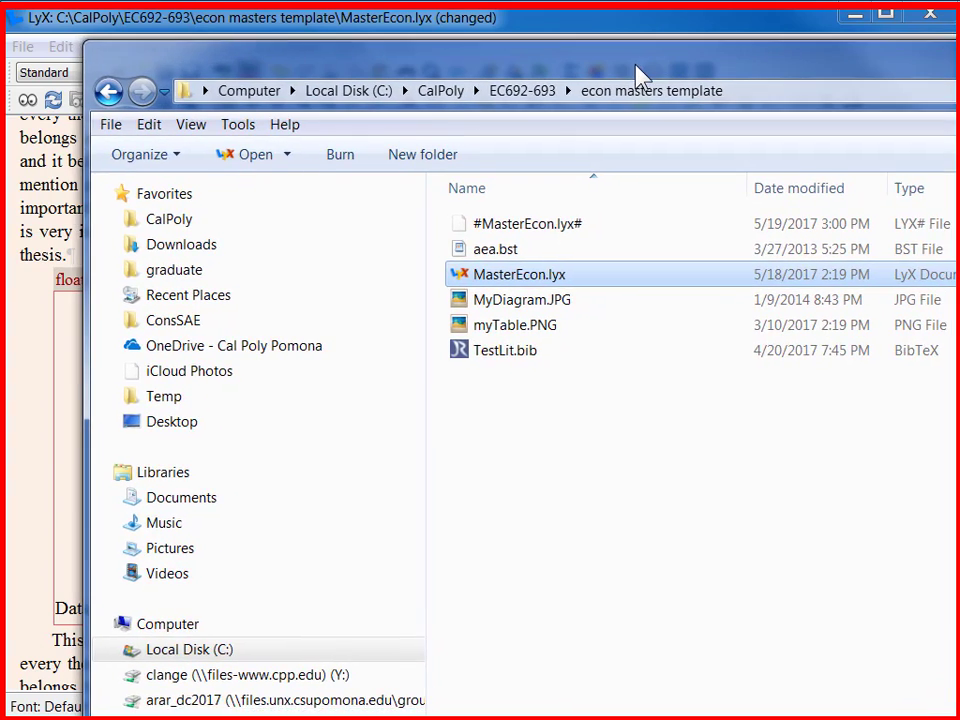
{"action": "double_click", "coordinate": [639, 73]}
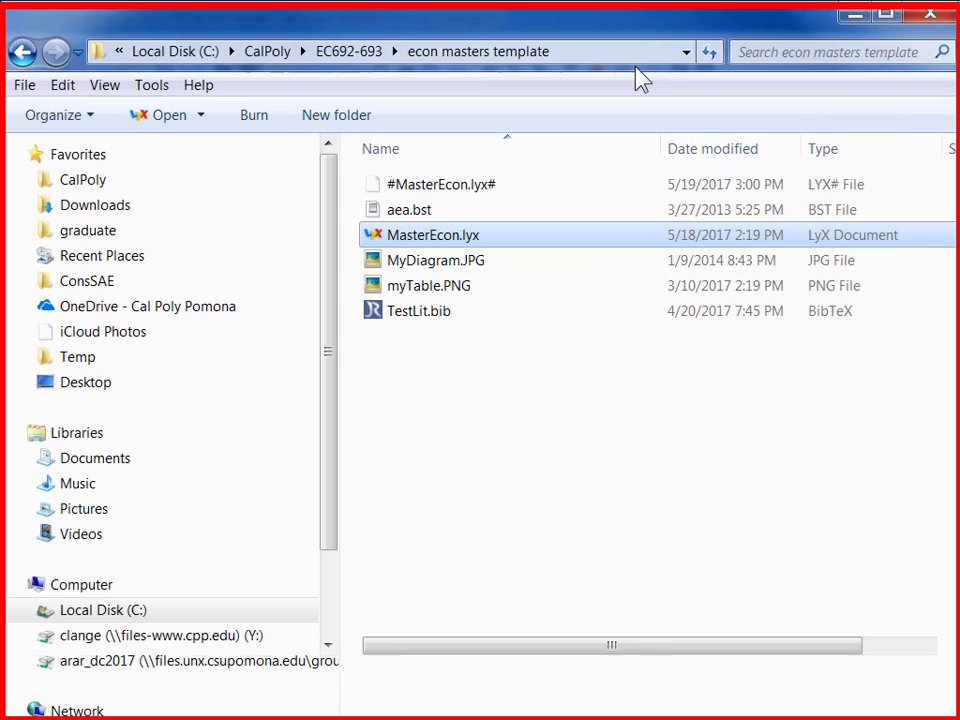
{"action": "left_click", "coordinate": [441, 455]}
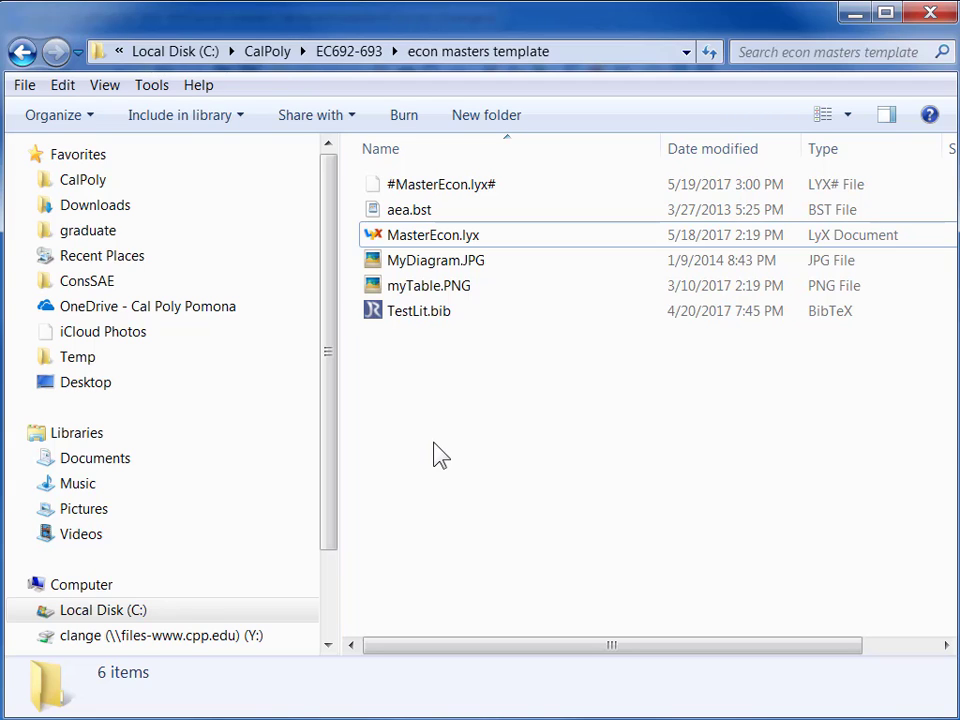
{"action": "key", "text": "ctrl+v"}
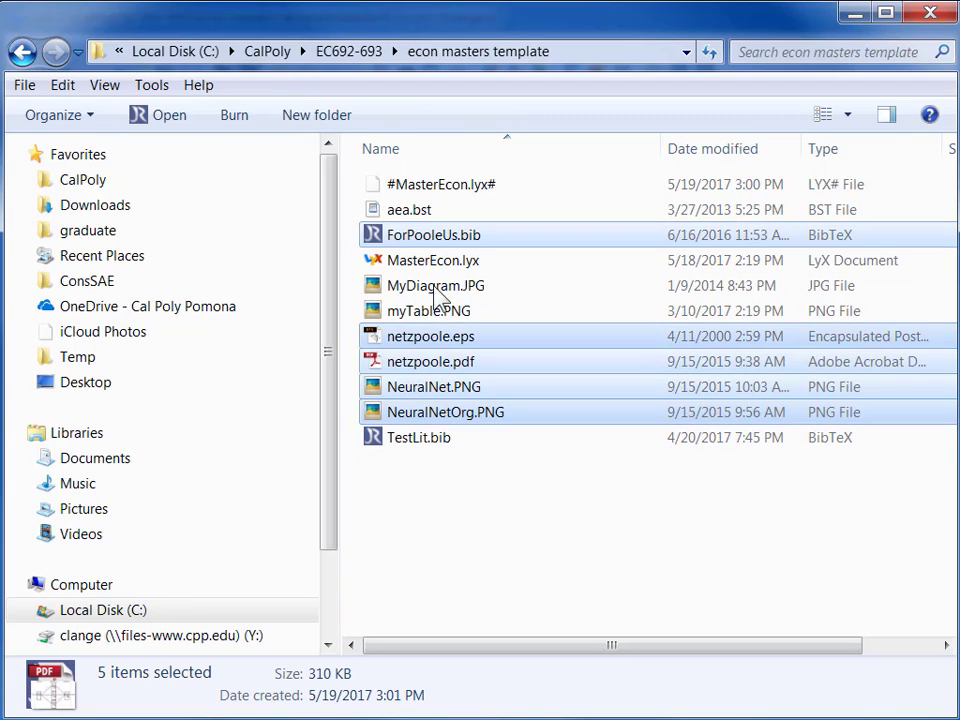
Check the pasted bibliography, EPS, PDF and PNG files one by one in the template folder.
{"action": "left_click", "coordinate": [435, 243]}
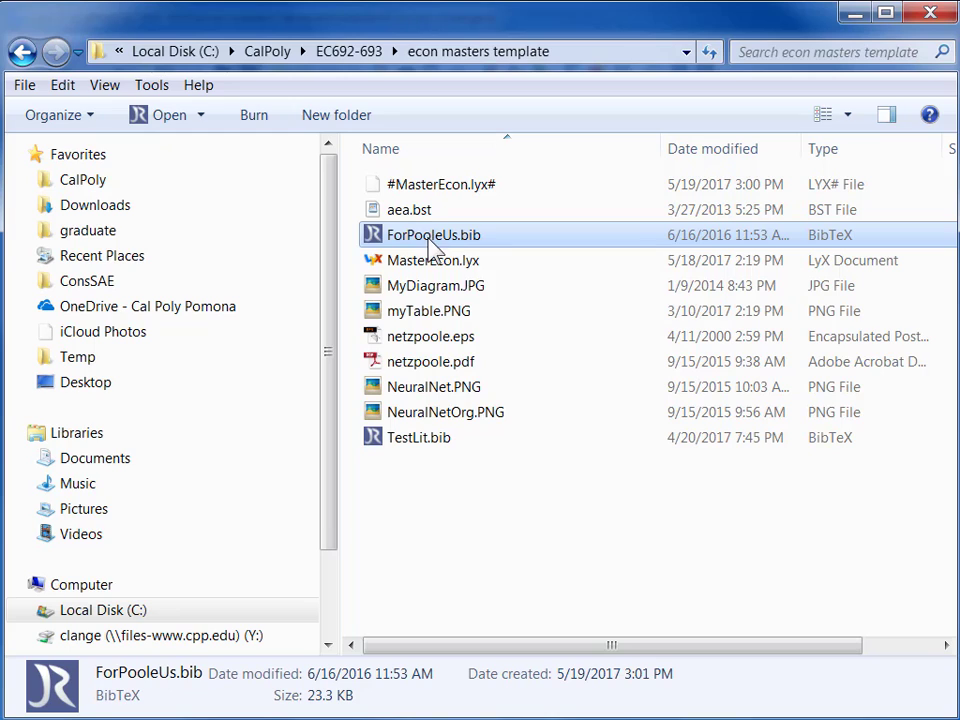
{"action": "left_click", "coordinate": [449, 345]}
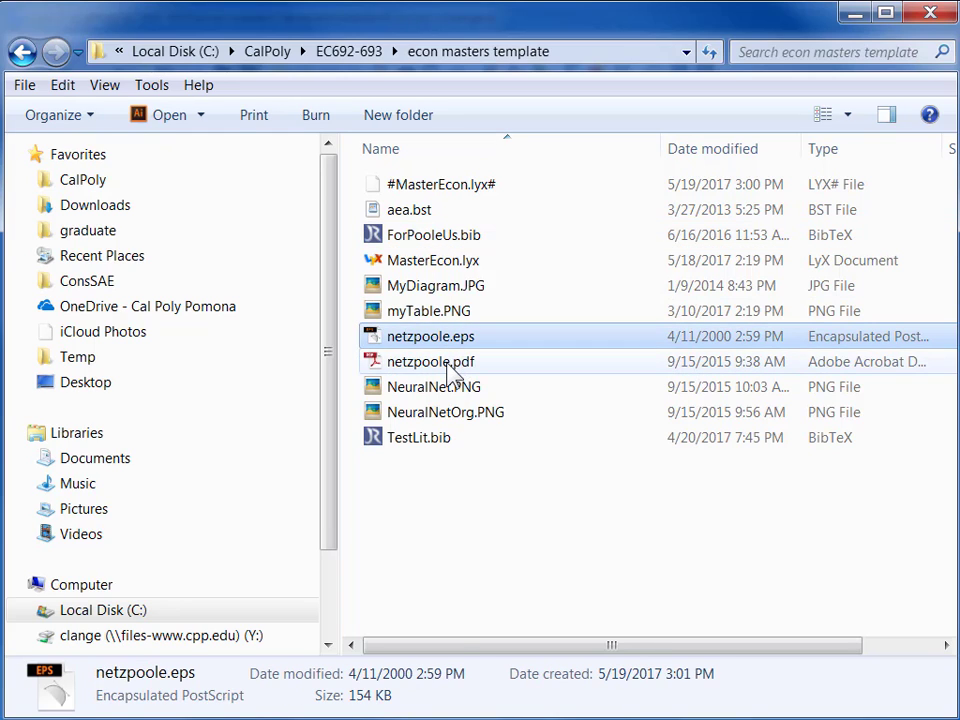
{"action": "left_click", "coordinate": [451, 366]}
{"action": "left_click", "coordinate": [447, 390]}
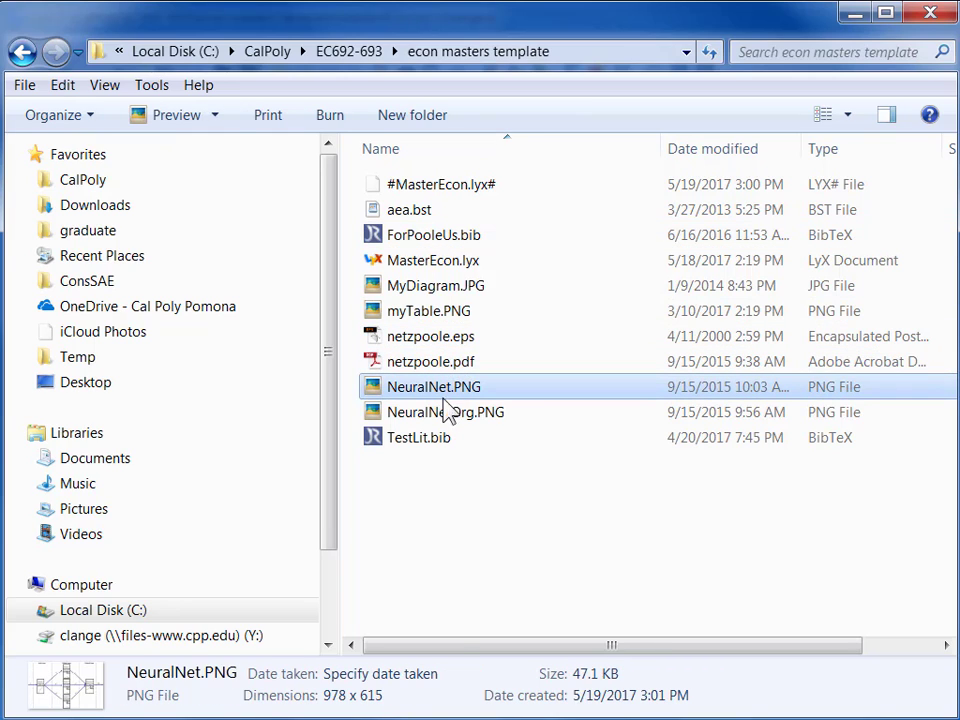
{"action": "left_click", "coordinate": [451, 418]}
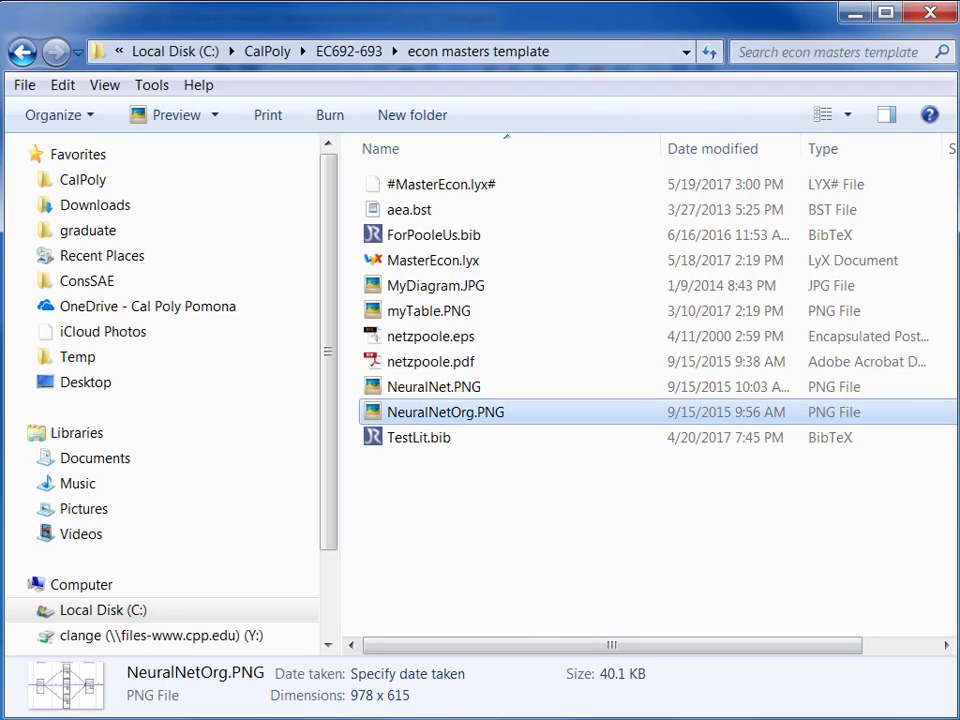
Switch to PoolePaper.lyx in LyX and copy everything from the Introduction heading through the end of the Conclusion, leaving out the bibliography.
{"action": "key", "text": "alt+Tab"}
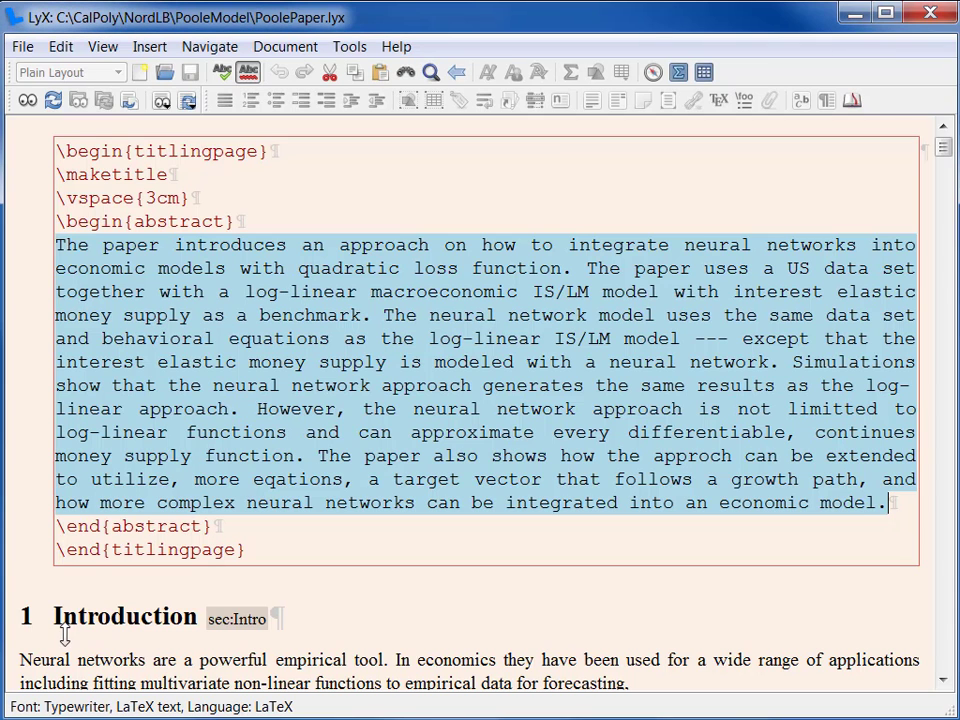
{"action": "left_click", "coordinate": [25, 613]}
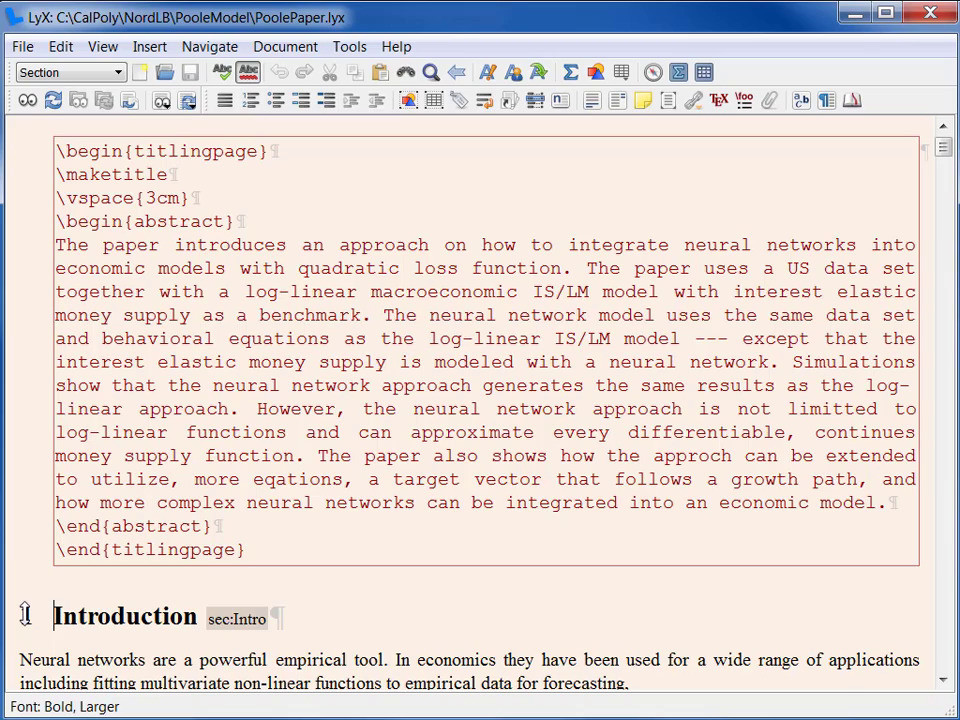
{"action": "mouse_move", "coordinate": [25, 613]}
{"action": "left_mouse_down"}
{"action": "mouse_move", "coordinate": [26, 680]}
{"action": "mouse_move", "coordinate": [23, 614]}
{"action": "left_mouse_up"}
{"action": "key", "text": "shift+Right"}
{"action": "key", "text": "shift+Right"}
{"action": "key", "text": "shift+Right"}
{"action": "key", "text": "shift+Right"}
{"action": "key", "text": "shift+Right"}
{"action": "key", "text": "shift+Right"}
{"action": "key", "text": "shift+Right"}
{"action": "key", "text": "shift+Right"}
{"action": "key", "text": "shift+Right"}
{"action": "key", "text": "shift+Right"}
{"action": "key", "text": "shift+Right"}
{"action": "key", "text": "shift+Right"}
{"action": "key", "text": "shift+Right"}
{"action": "key", "text": "shift+Right"}
{"action": "key", "text": "shift+Right"}
{"action": "key", "text": "shift+Right"}
{"action": "key", "text": "shift+Right"}
{"action": "key", "text": "shift+Right"}
{"action": "key", "text": "shift+Right"}
{"action": "key", "text": "shift+Right"}
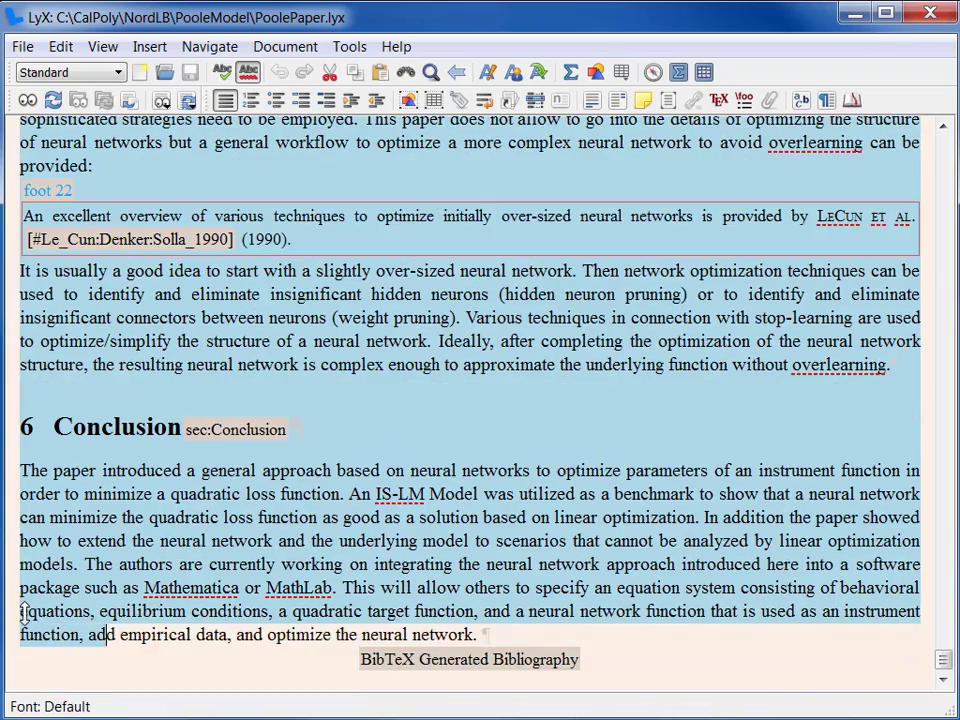
{"action": "key", "text": "shift+Right"}
{"action": "key", "text": "shift+Right"}
{"action": "key", "text": "shift+Right"}
{"action": "key", "text": "shift+Right"}
{"action": "key", "text": "shift+Right"}
{"action": "key", "text": "shift+Right"}
{"action": "key", "text": "shift+Right"}
{"action": "key", "text": "shift+Right"}
{"action": "key", "text": "shift+Right"}
{"action": "key", "text": "shift+Right"}
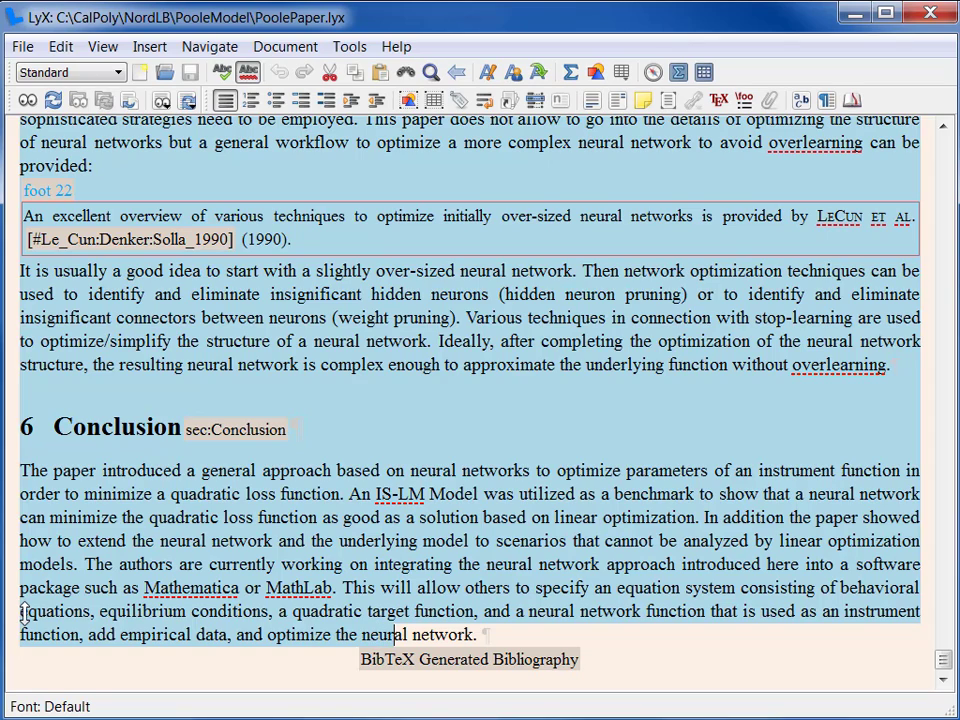
{"action": "key", "text": "shift+Right"}
{"action": "key", "text": "shift+Right"}
{"action": "key", "text": "shift+Right"}
{"action": "key", "text": "shift+Right"}
{"action": "key", "text": "shift+Right"}
{"action": "key", "text": "shift+Right"}
{"action": "key", "text": "shift+Right"}
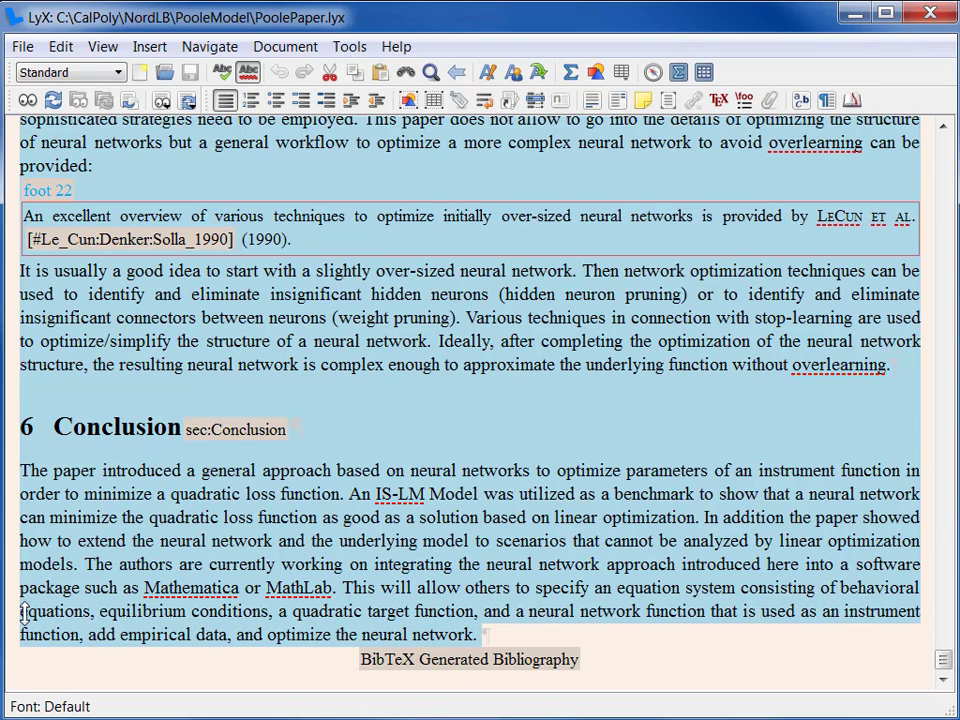
{"action": "key", "text": "shift+Right"}
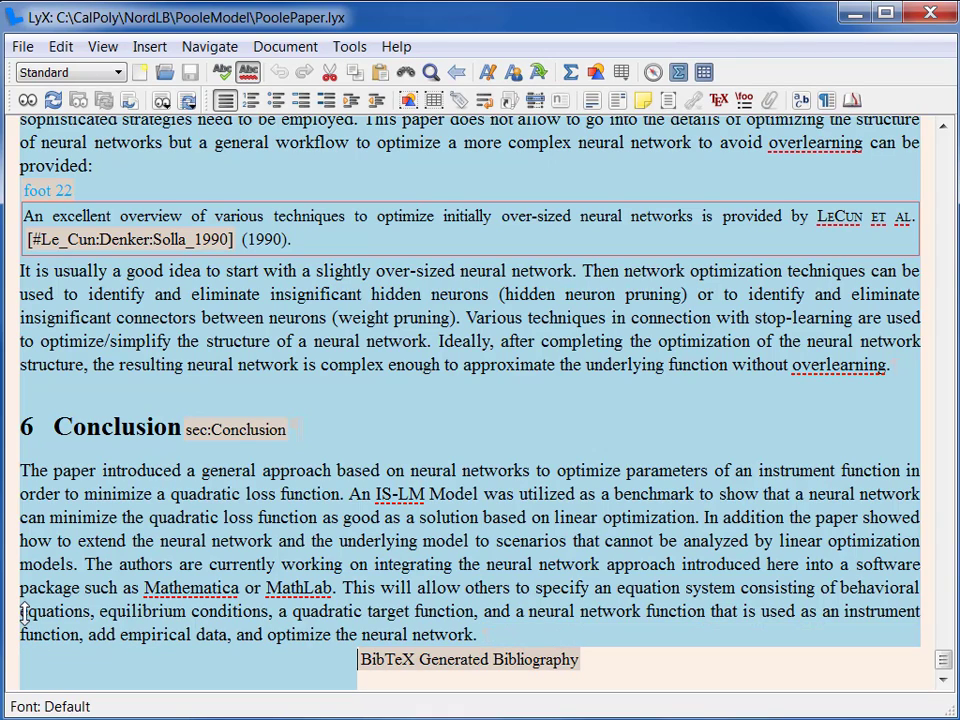
{"action": "key", "text": "ctrl+c"}
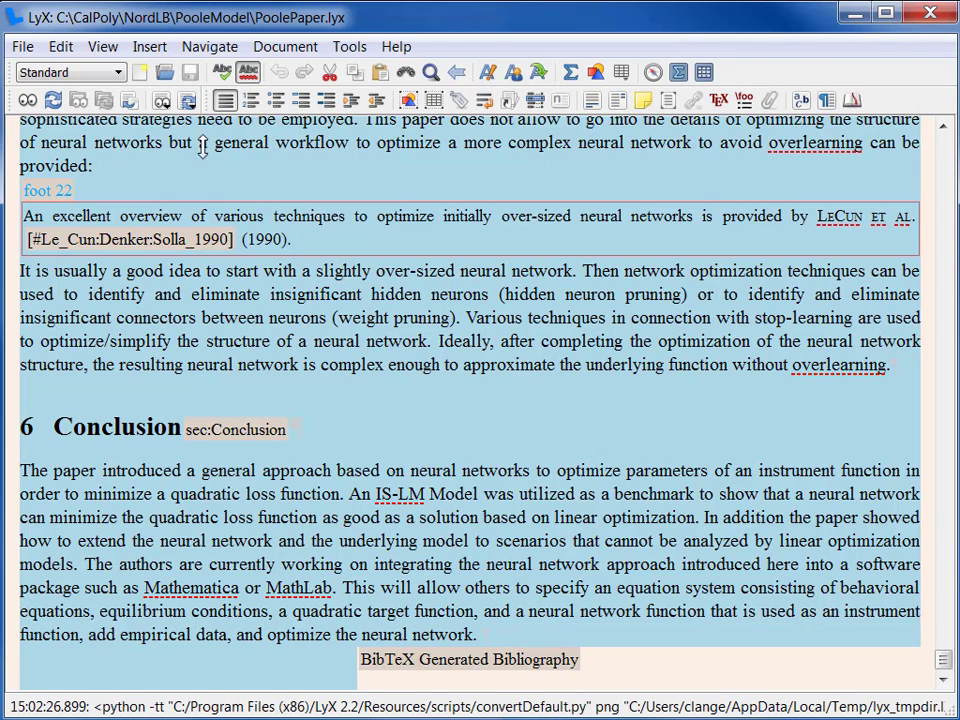
Return to MasterEcon.lyx and select the template's sample body text from the Chapter 1 Intro heading through the chapters that follow.
{"action": "left_click", "coordinate": [853, 12]}
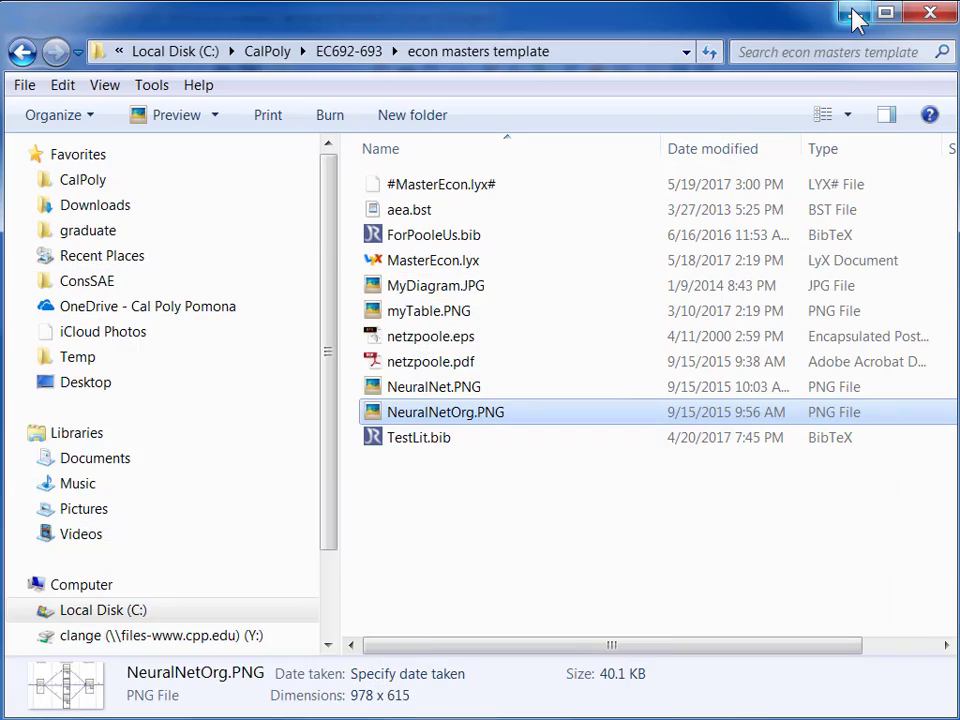
{"action": "left_click", "coordinate": [858, 14]}
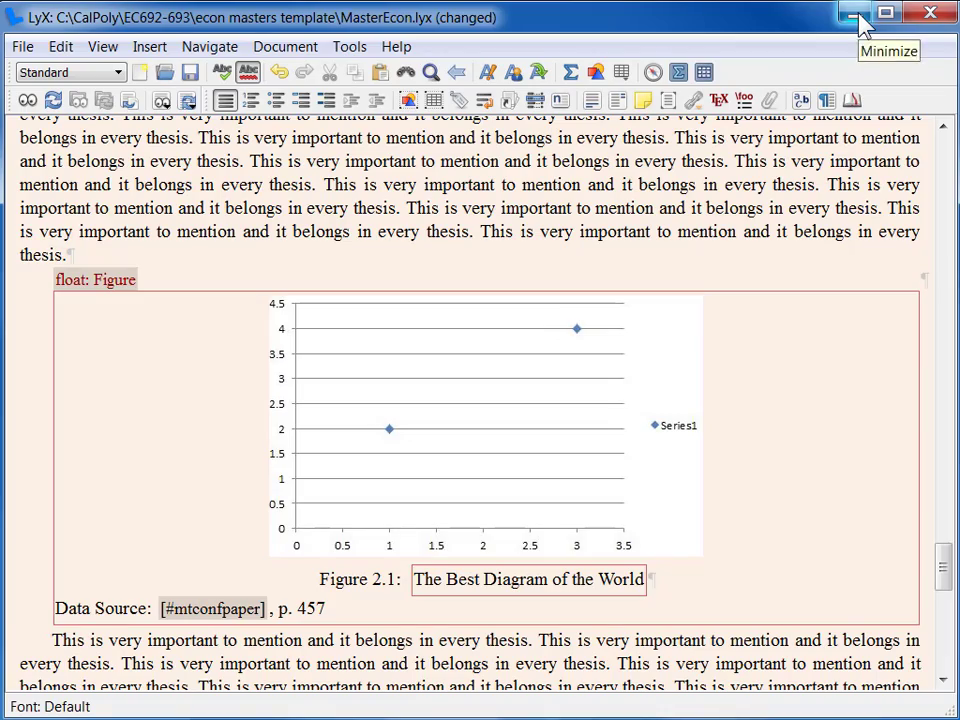
{"action": "left_click_drag", "start_coordinate": [945, 575], "coordinate": [945, 212]}
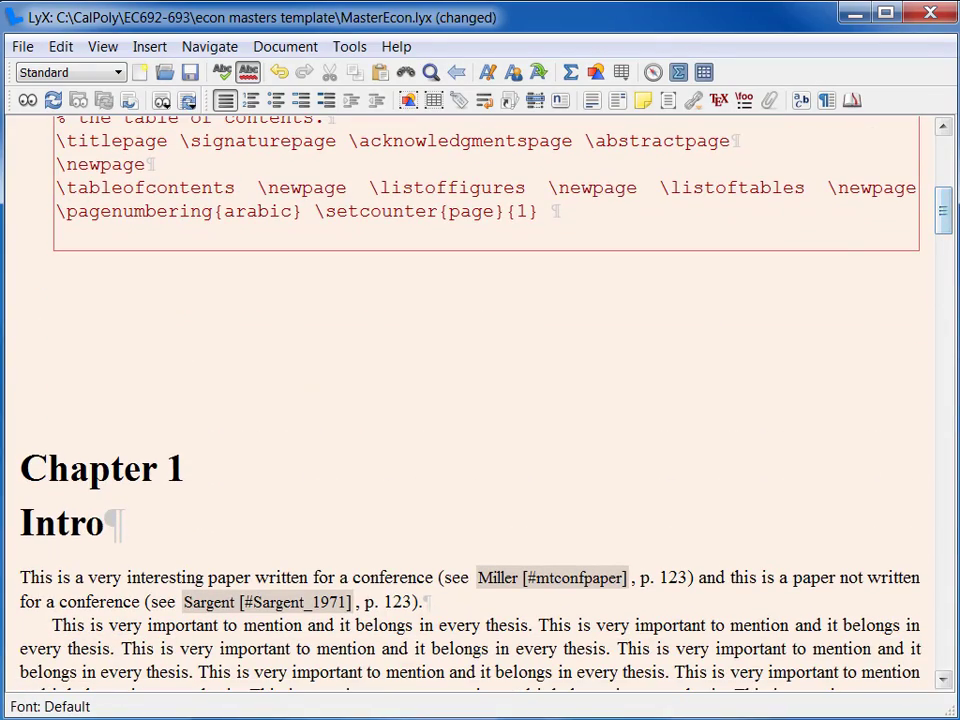
{"action": "left_click", "coordinate": [22, 468]}
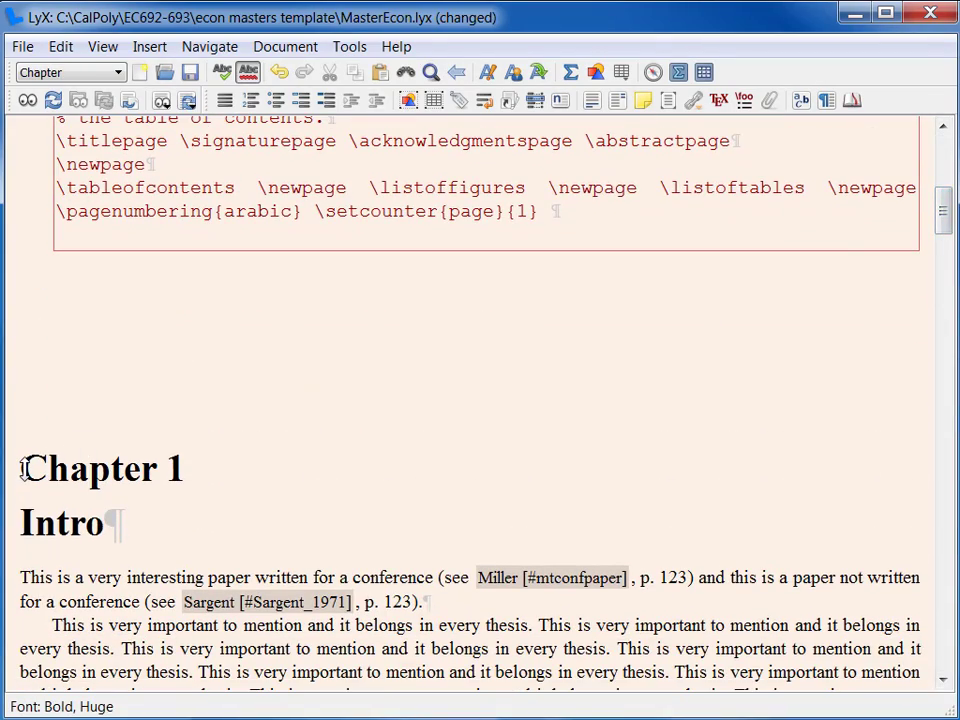
{"action": "key", "text": "shift+Down"}
{"action": "key", "text": "shift+Down"}
{"action": "key", "text": "shift+Down"}
{"action": "key", "text": "shift+Down"}
{"action": "key", "text": "shift+Down"}
{"action": "key", "text": "shift+Down"}
{"action": "key", "text": "shift+Down"}
{"action": "key", "text": "shift+Down"}
{"action": "key", "text": "shift+Down"}
{"action": "key", "text": "shift+Down"}
{"action": "key", "text": "shift+Down"}
{"action": "key", "text": "shift+Down"}
{"action": "key", "text": "shift+Down"}
{"action": "key", "text": "shift+Down"}
{"action": "key", "text": "shift+Down"}
{"action": "key", "text": "shift+Down"}
{"action": "key", "text": "shift+Down"}
{"action": "key", "text": "shift+Down"}
{"action": "key", "text": "shift+Down"}
{"action": "key", "text": "shift+Down"}
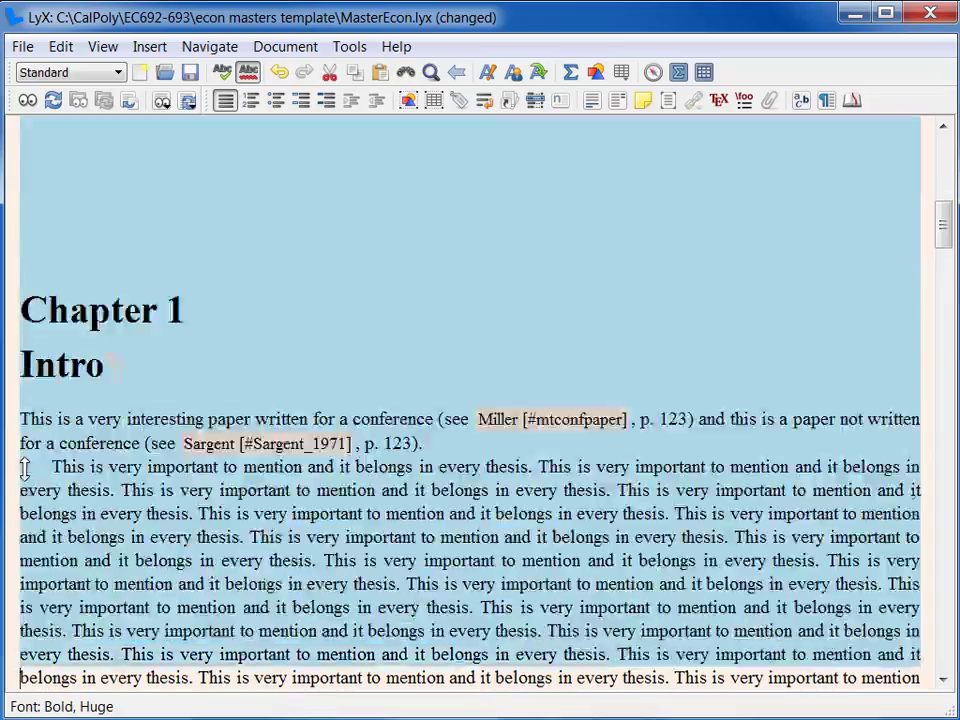
{"action": "key", "text": "shift+Down"}
{"action": "key", "text": "shift+Down"}
{"action": "key", "text": "shift+Down"}
{"action": "key", "text": "shift+Down"}
{"action": "key", "text": "shift+Down"}
{"action": "key", "text": "shift+Down"}
{"action": "key", "text": "shift+Down"}
{"action": "key", "text": "shift+Down"}
{"action": "key", "text": "shift+Down"}
{"action": "key", "text": "shift+Down"}
{"action": "key", "text": "shift+Down"}
{"action": "key", "text": "shift+Down"}
{"action": "key", "text": "shift+Down"}
{"action": "key", "text": "shift+Down"}
{"action": "key", "text": "shift+Down"}
{"action": "key", "text": "shift+Down"}
{"action": "key", "text": "shift+Down"}
{"action": "key", "text": "shift+Down"}
{"action": "key", "text": "shift+Down"}
{"action": "key", "text": "shift+Down"}
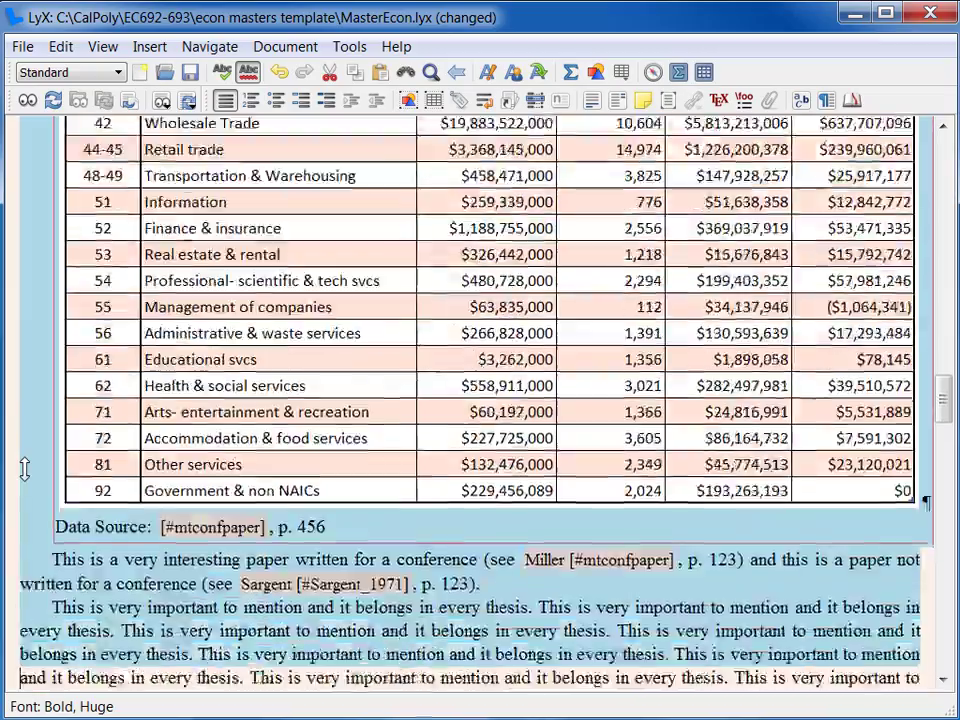
{"action": "key", "text": "shift+Down"}
{"action": "key", "text": "shift+Down"}
{"action": "key", "text": "shift+Down"}
{"action": "key", "text": "shift+Down"}
{"action": "key", "text": "shift+Down"}
{"action": "key", "text": "shift+Down"}
{"action": "key", "text": "shift+Down"}
{"action": "key", "text": "shift+Down"}
{"action": "key", "text": "shift+Down"}
{"action": "key", "text": "shift+Down"}
{"action": "key", "text": "shift+Down"}
{"action": "key", "text": "shift+Down"}
{"action": "key", "text": "shift+Down"}
{"action": "key", "text": "shift+Down"}
{"action": "key", "text": "shift+Down"}
{"action": "key", "text": "shift+Down"}
{"action": "key", "text": "shift+Down"}
{"action": "key", "text": "shift+Down"}
{"action": "key", "text": "shift+Down"}
{"action": "key", "text": "shift+Down"}
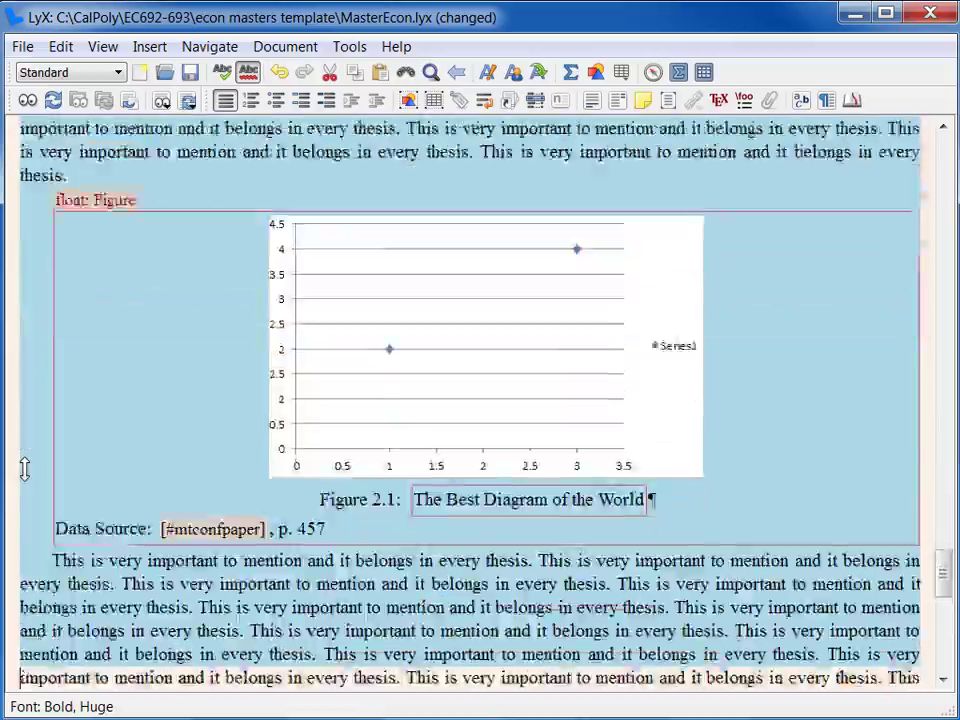
{"action": "key", "text": "shift+Down"}
{"action": "key", "text": "shift+Down"}
{"action": "key", "text": "shift+Down"}
{"action": "key", "text": "shift+Down"}
{"action": "key", "text": "shift+Down"}
{"action": "key", "text": "shift+Down"}
{"action": "key", "text": "shift+Down"}
{"action": "key", "text": "shift+Down"}
{"action": "key", "text": "shift+Down"}
{"action": "key", "text": "shift+Down"}
{"action": "key", "text": "shift+Down"}
{"action": "key", "text": "shift+Down"}
{"action": "key", "text": "shift+Down"}
{"action": "key", "text": "shift+Down"}
{"action": "key", "text": "shift+Down"}
{"action": "key", "text": "shift+Down"}
{"action": "key", "text": "shift+Down"}
{"action": "key", "text": "shift+Down"}
{"action": "key", "text": "shift+Down"}
{"action": "key", "text": "shift+Down"}
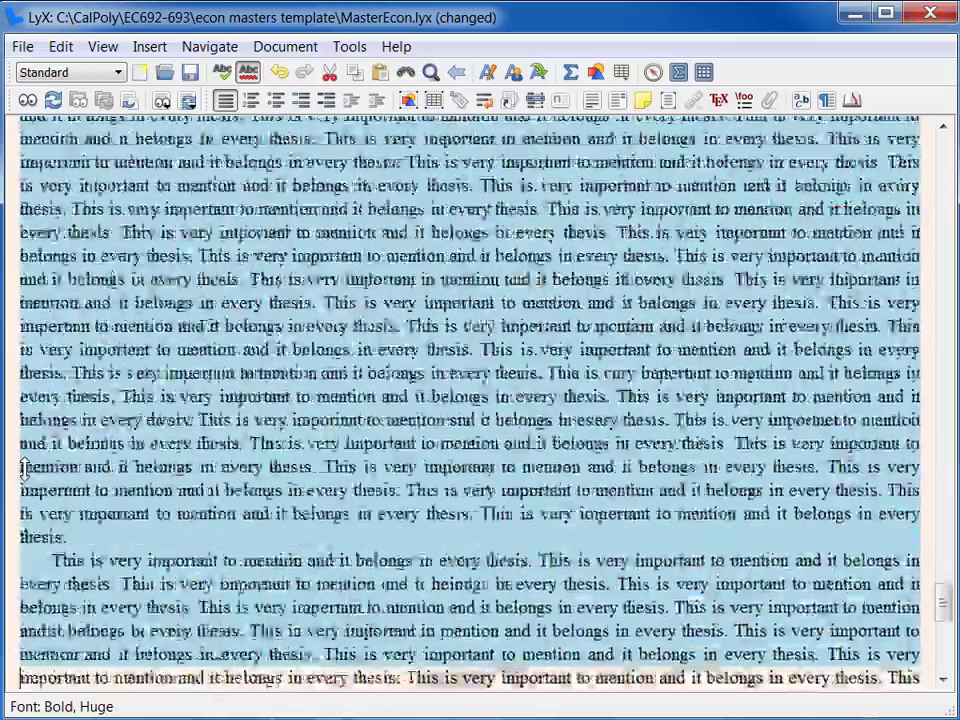
{"action": "key", "text": "shift+Down"}
{"action": "key", "text": "shift+Down"}
{"action": "key", "text": "shift+Down"}
{"action": "key", "text": "shift+Down"}
{"action": "key", "text": "shift+Down"}
{"action": "key", "text": "shift+Down"}
{"action": "key", "text": "shift+Down"}
{"action": "key", "text": "shift+Down"}
{"action": "key", "text": "shift+Down"}
{"action": "key", "text": "shift+Down"}
{"action": "key", "text": "shift+Down"}
{"action": "key", "text": "shift+Down"}
{"action": "key", "text": "shift+Down"}
{"action": "key", "text": "shift+Down"}
{"action": "key", "text": "shift+Down"}
{"action": "key", "text": "shift+Down"}
{"action": "key", "text": "shift+Down"}
{"action": "key", "text": "shift+Down"}
{"action": "key", "text": "shift+Down"}
{"action": "key", "text": "shift+Down"}
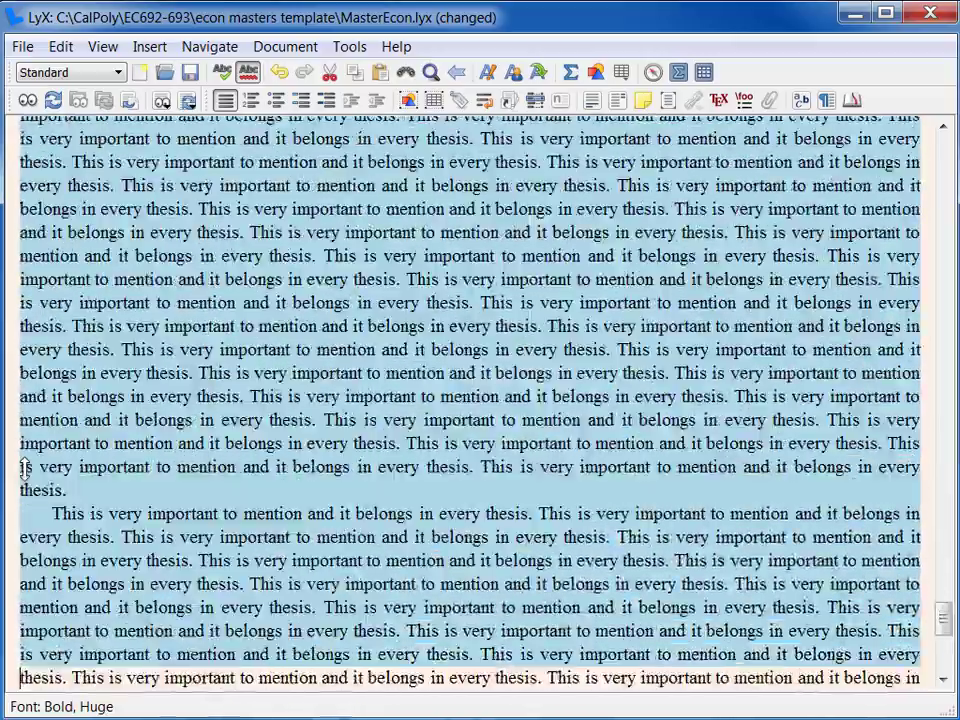
Extend the selection to just before the BibTeX bibliography and delete the template's entire sample body text.
{"action": "key", "text": "shift+Down"}
{"action": "key", "text": "shift+Down"}
{"action": "key", "text": "shift+Down"}
{"action": "key", "text": "shift+Down"}
{"action": "key", "text": "shift+Down"}
{"action": "key", "text": "shift+Down"}
{"action": "key", "text": "shift+Down"}
{"action": "key", "text": "shift+Down"}
{"action": "key", "text": "shift+Down"}
{"action": "key", "text": "shift+Down"}
{"action": "key", "text": "shift+Down"}
{"action": "key", "text": "shift+Down"}
{"action": "key", "text": "shift+Down"}
{"action": "key", "text": "shift+Down"}
{"action": "key", "text": "shift+Down"}
{"action": "key", "text": "shift+Down"}
{"action": "key", "text": "shift+Down"}
{"action": "key", "text": "shift+Down"}
{"action": "key", "text": "shift+Down"}
{"action": "key", "text": "shift+Down"}
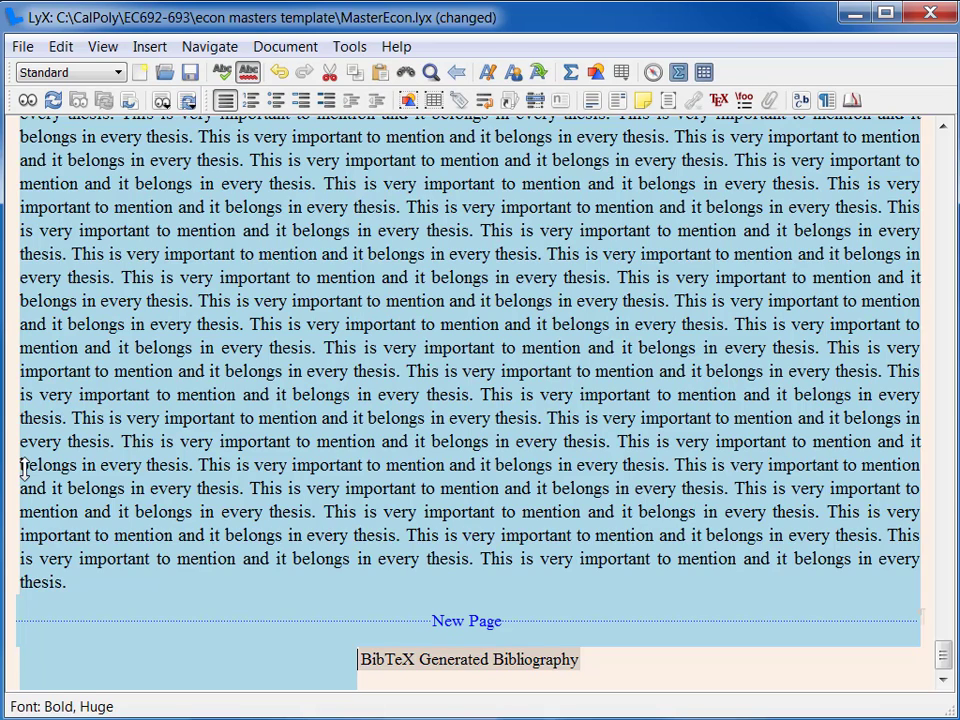
{"action": "key", "text": "Delete"}
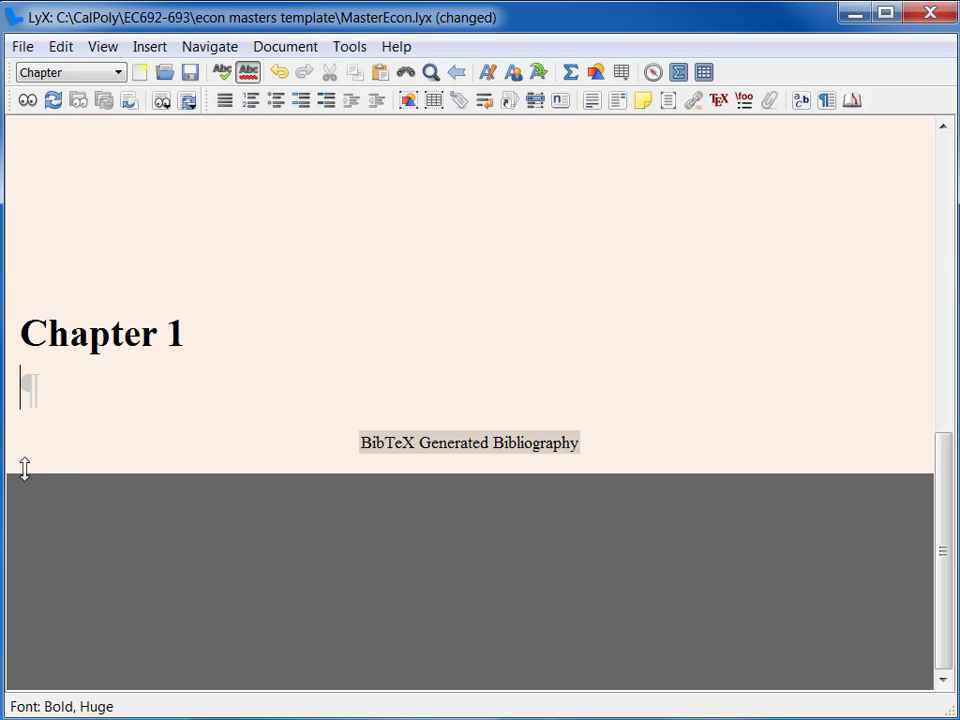
Paste the copied Poole paper text in place of the sample text and insert a New Page break before the bibliography.
{"action": "key", "text": "ctrl+v"}
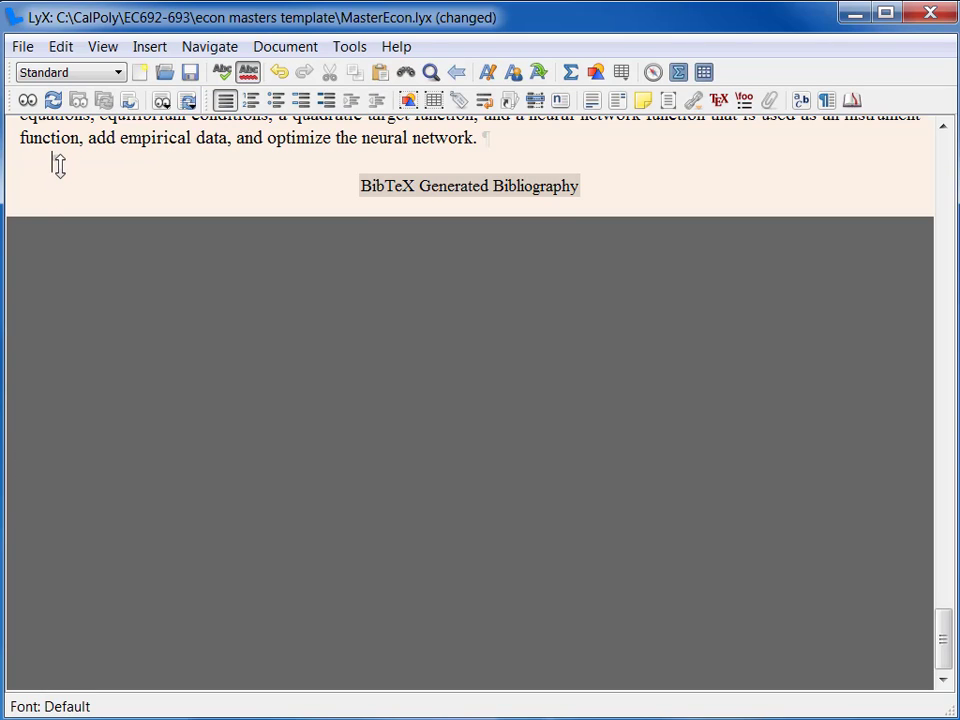
{"action": "left_click", "coordinate": [155, 50]}
{"action": "mouse_move", "coordinate": [183, 117]}
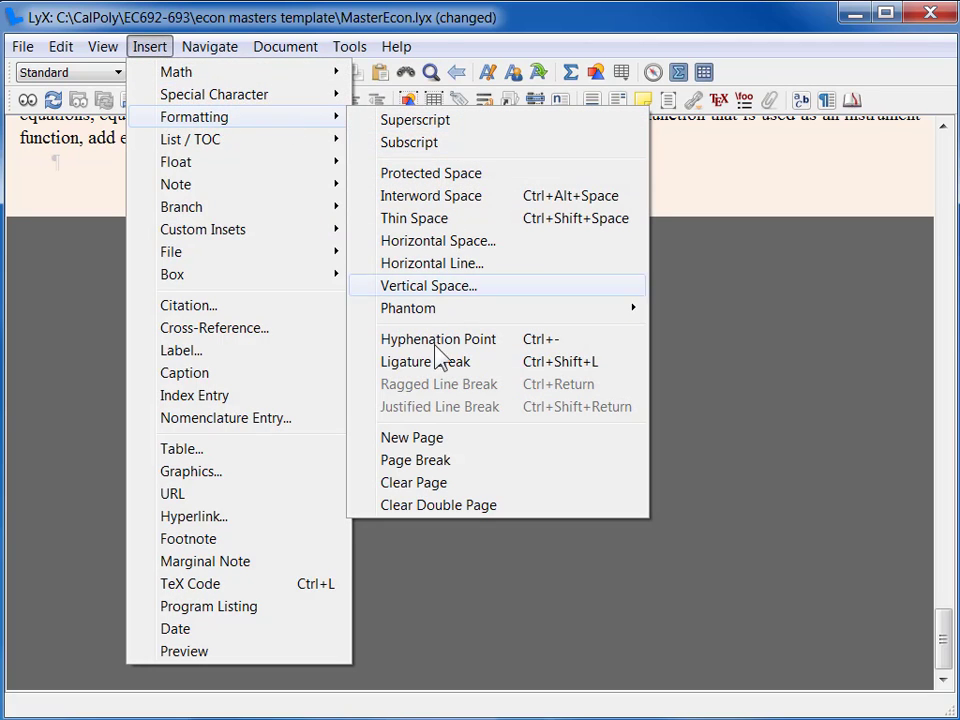
{"action": "left_click", "coordinate": [436, 452]}
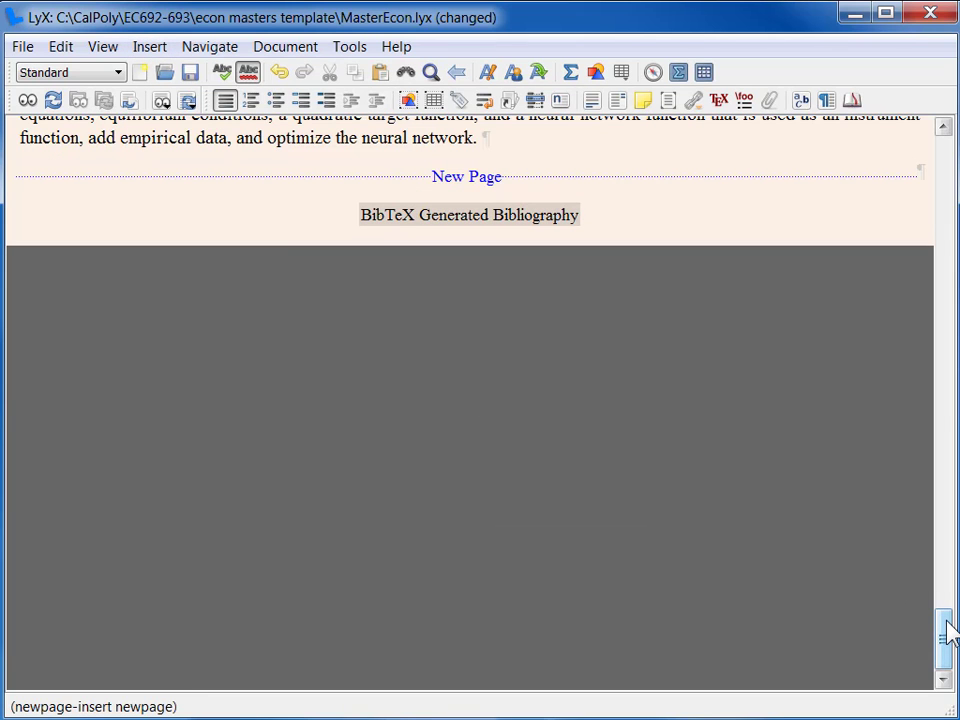
Change the pasted Introduction heading from a section to the Chapter style.
{"action": "left_click_drag", "start_coordinate": [946, 632], "coordinate": [905, 190]}
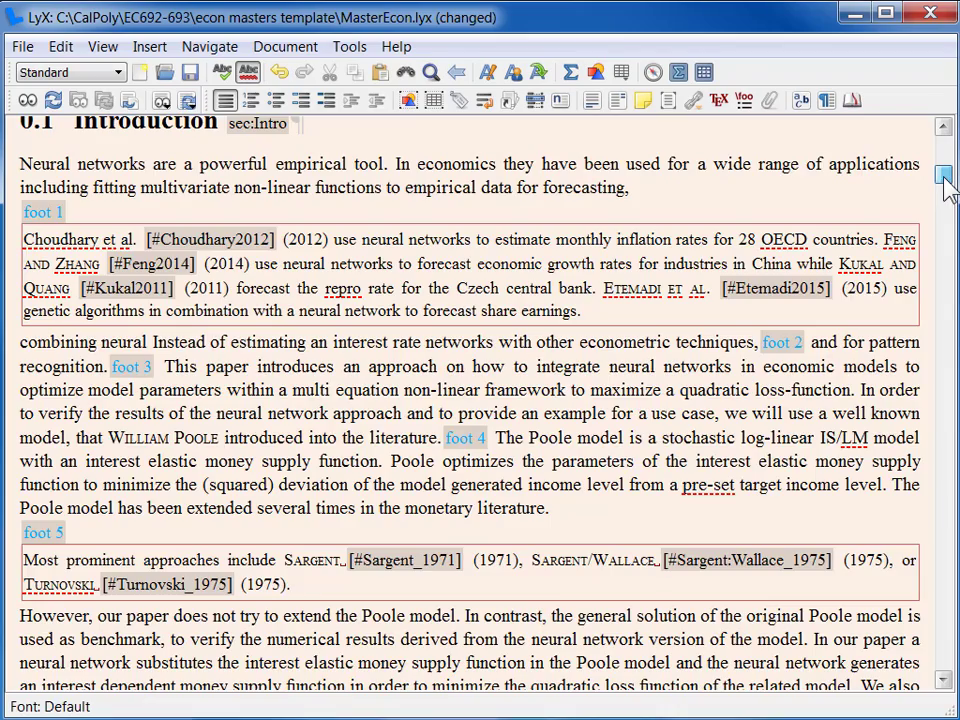
{"action": "left_click_drag", "start_coordinate": [954, 186], "coordinate": [942, 173]}
{"action": "scroll", "coordinate": [947, 180], "scroll_direction": "down", "scroll_amount": 1}
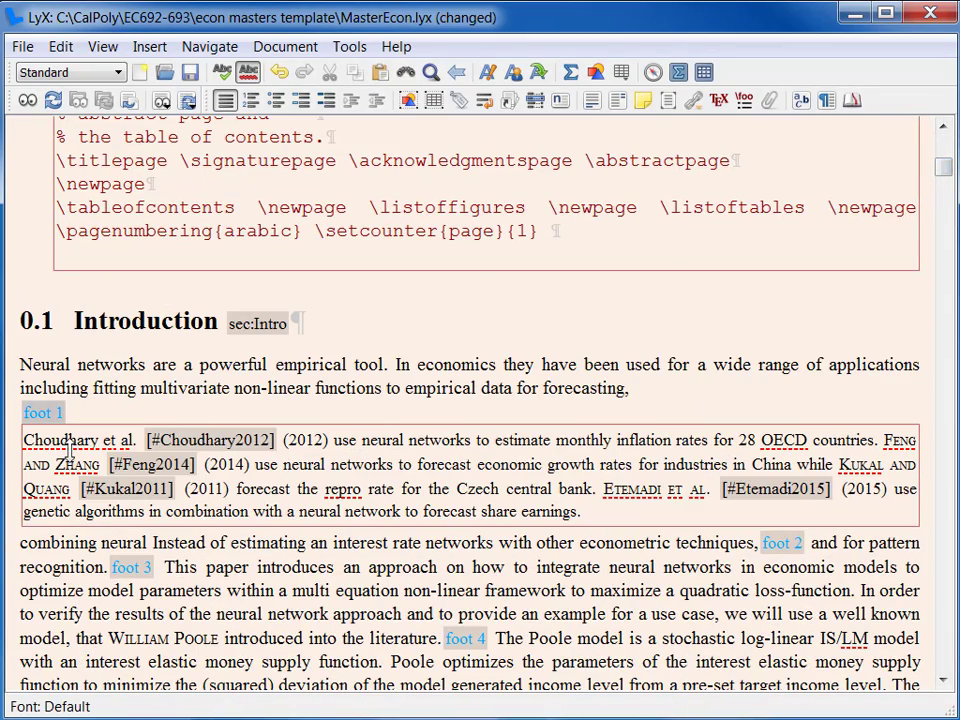
{"action": "left_click", "coordinate": [121, 318]}
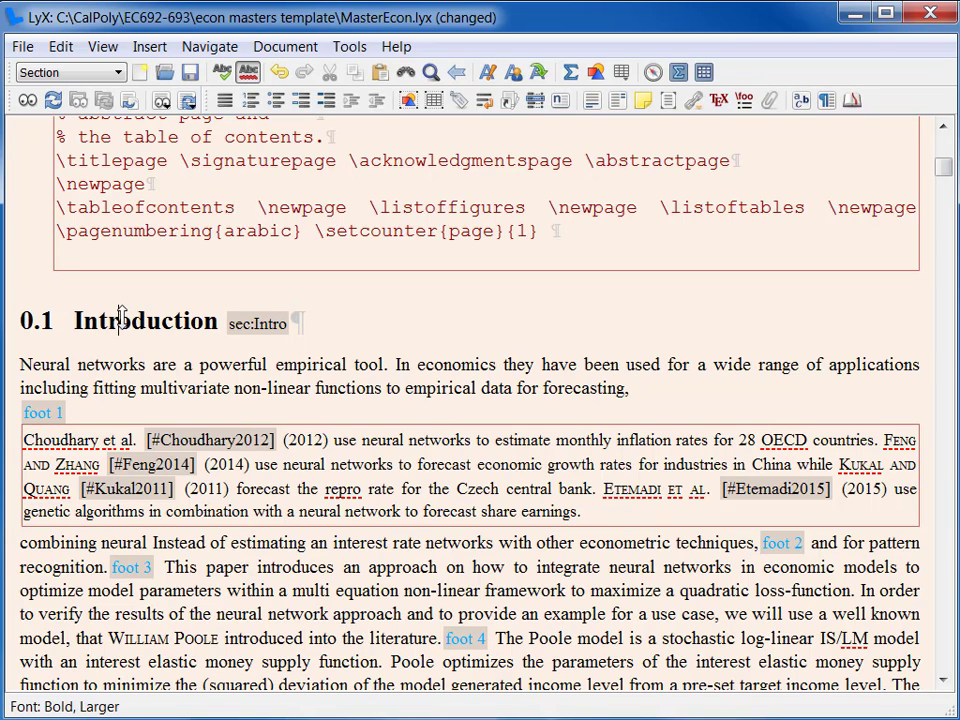
{"action": "left_click", "coordinate": [121, 80]}
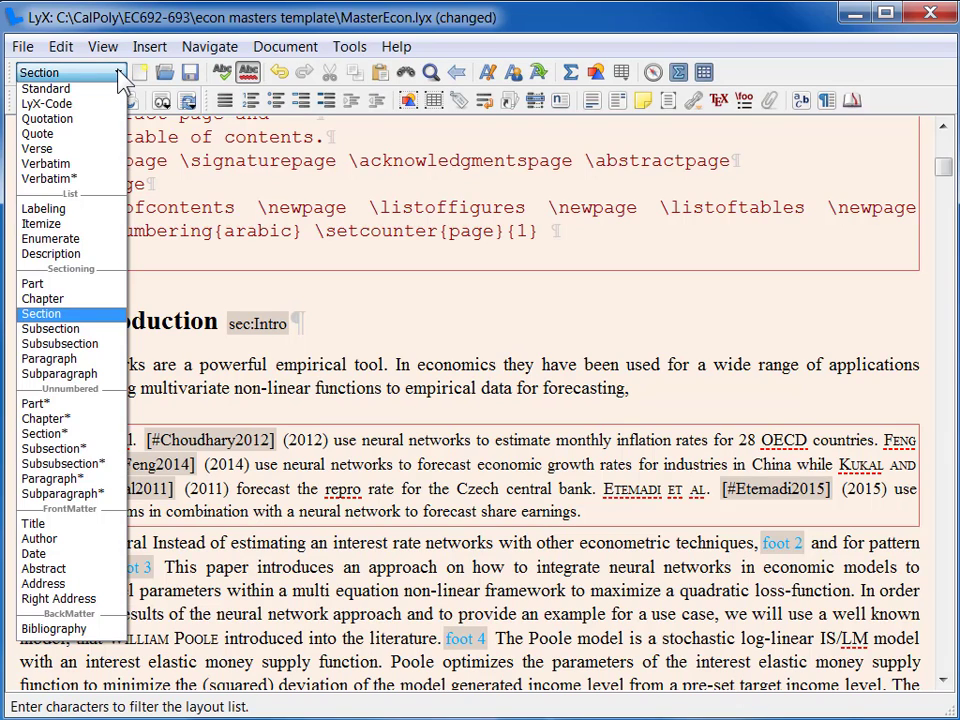
{"action": "left_click", "coordinate": [42, 299]}
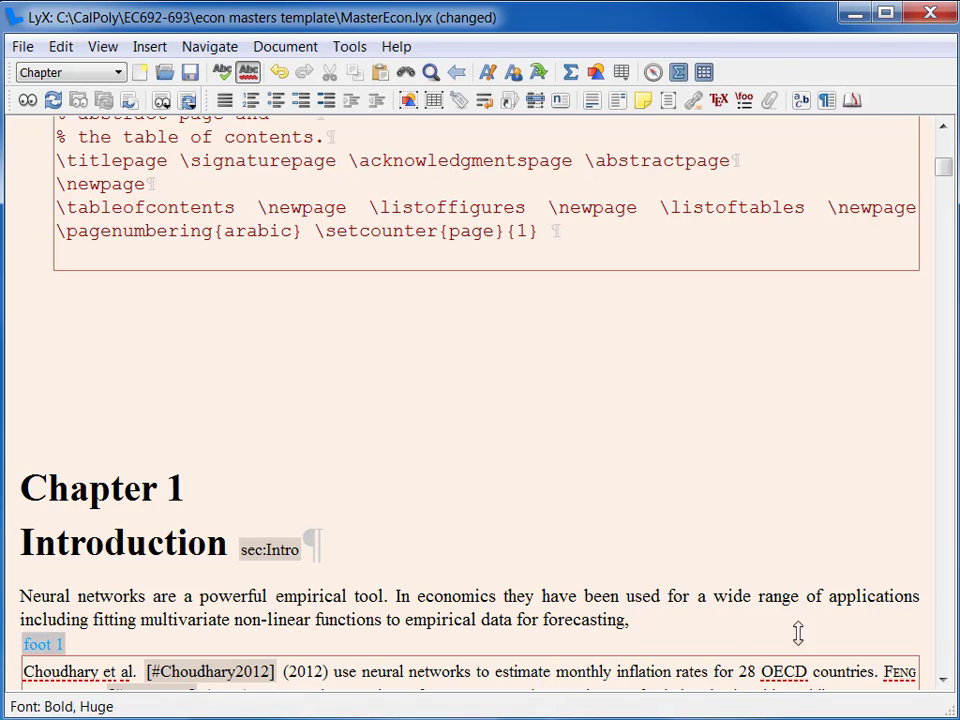
Convert the heading "The Original Poole Model" to the Chapter style.
{"action": "left_click", "coordinate": [945, 645]}
{"action": "left_click", "coordinate": [945, 645]}
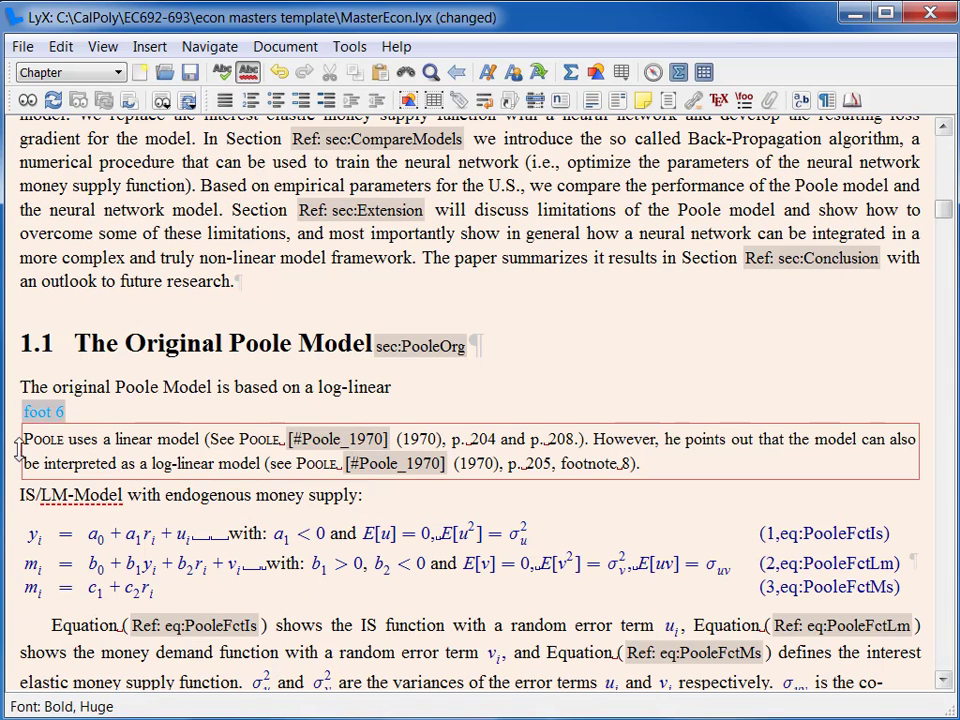
{"action": "left_click", "coordinate": [169, 345]}
{"action": "right_click", "coordinate": [166, 350]}
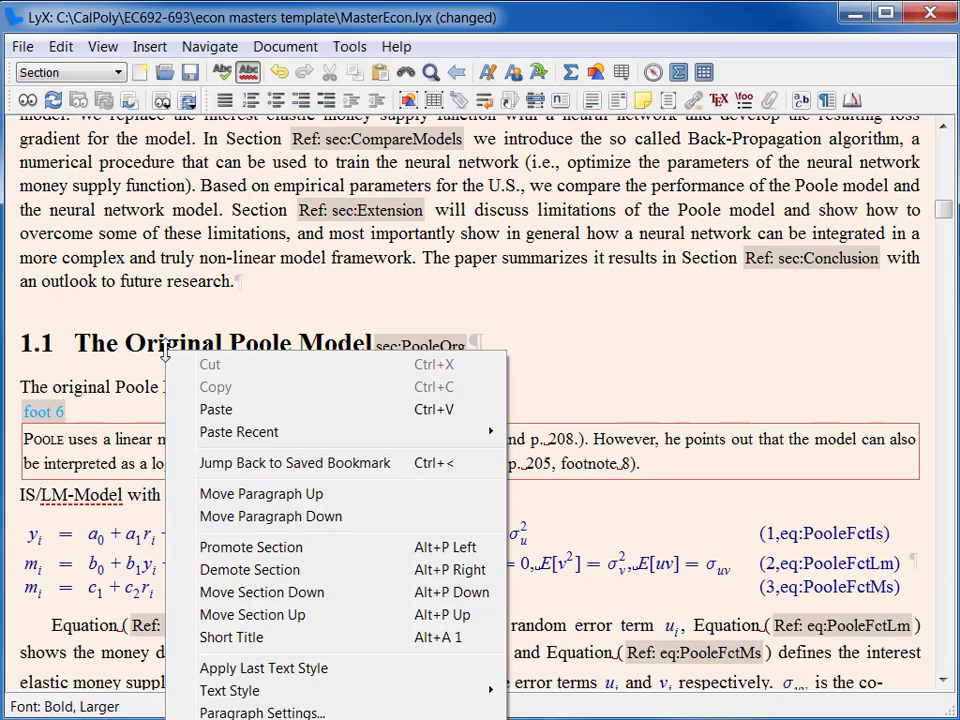
{"action": "left_click", "coordinate": [116, 75]}
{"action": "left_click", "coordinate": [120, 83]}
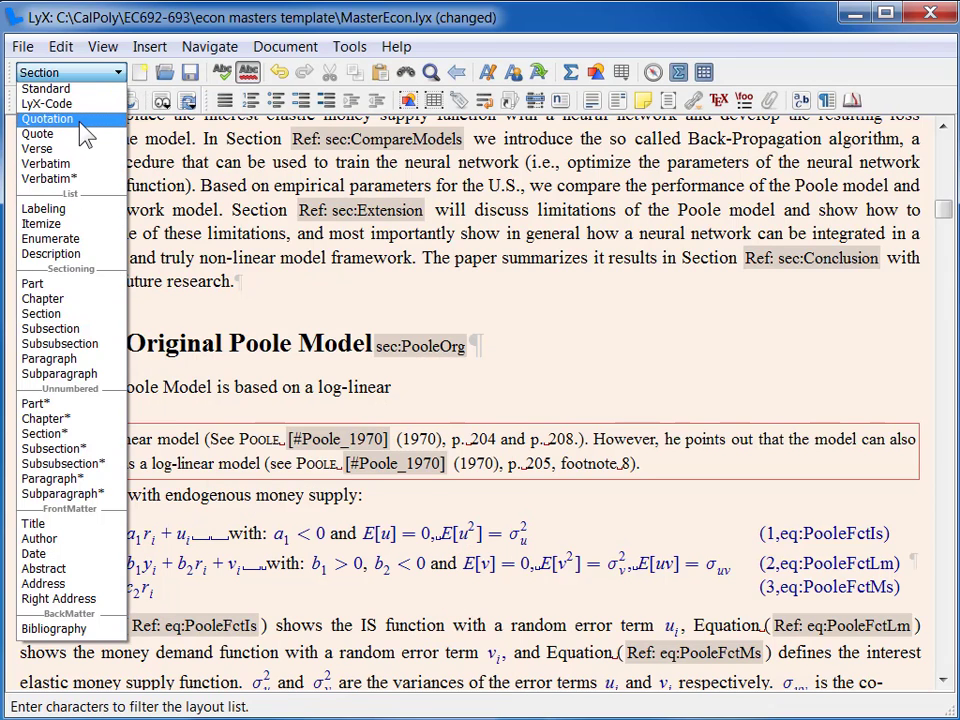
{"action": "left_click", "coordinate": [45, 299]}
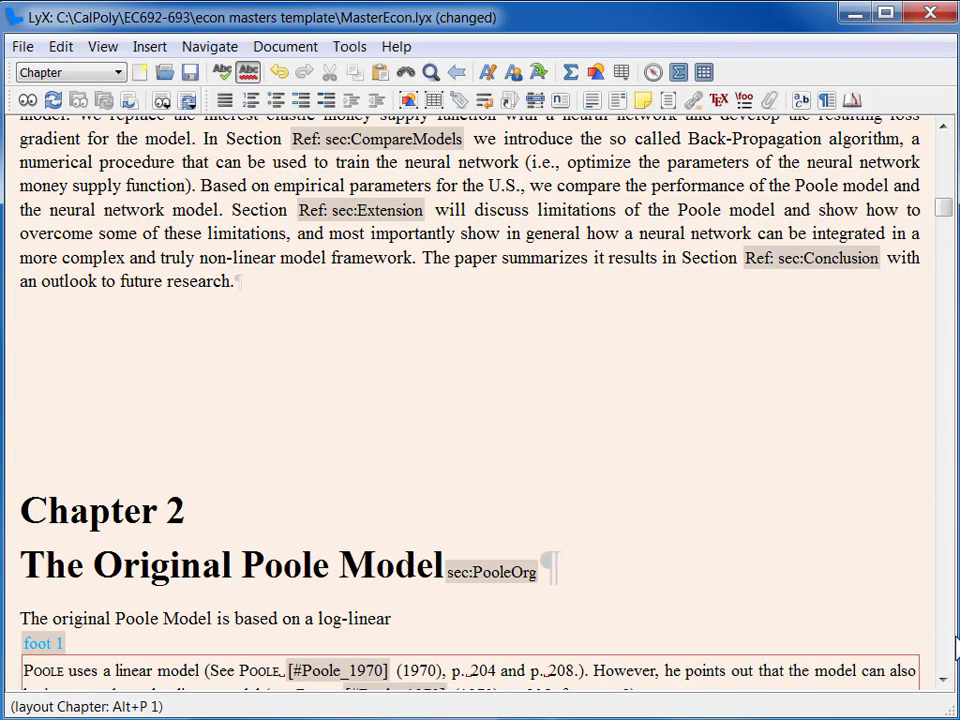
Convert the heading "Implementing a Neural Network as a Money Supply Function" to the Chapter style.
{"action": "left_click", "coordinate": [948, 631]}
{"action": "left_click", "coordinate": [948, 630]}
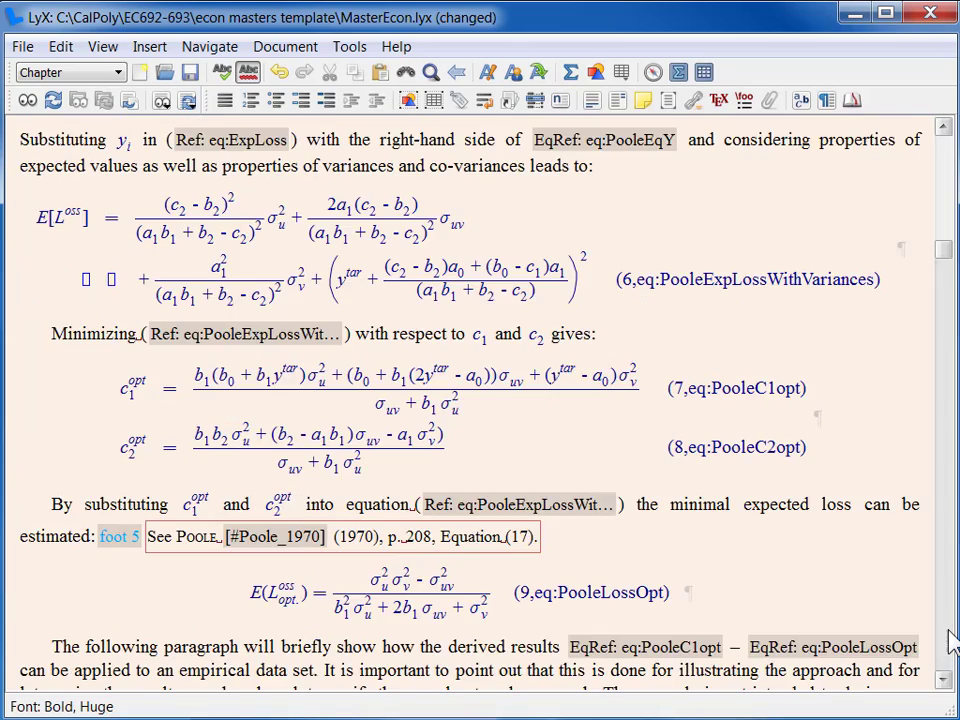
{"action": "left_click", "coordinate": [948, 640]}
{"action": "left_click", "coordinate": [948, 640]}
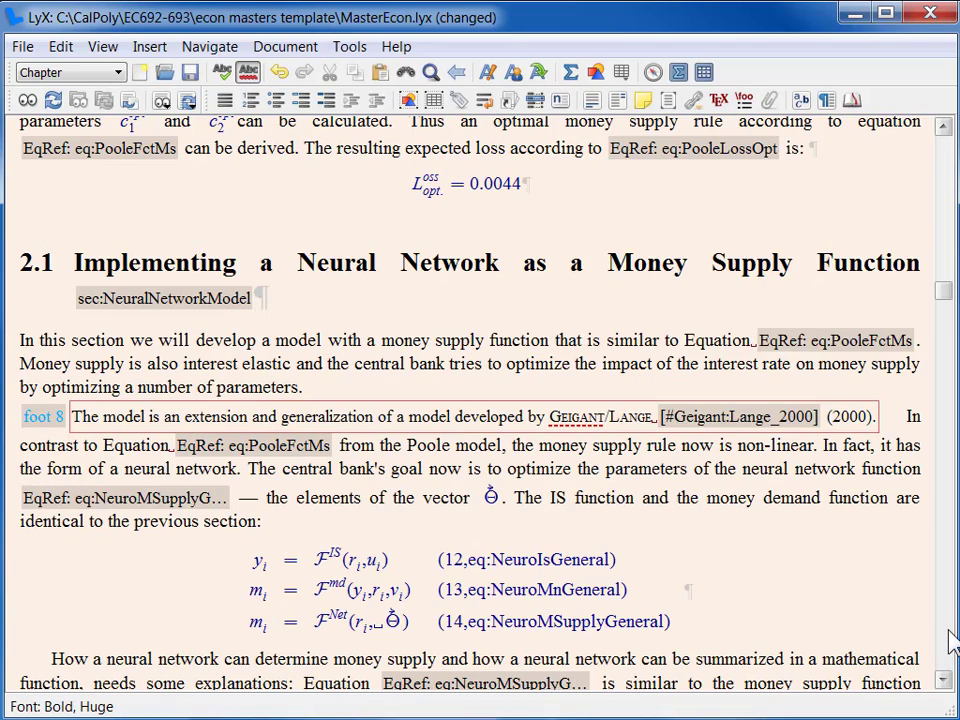
{"action": "left_click", "coordinate": [107, 262]}
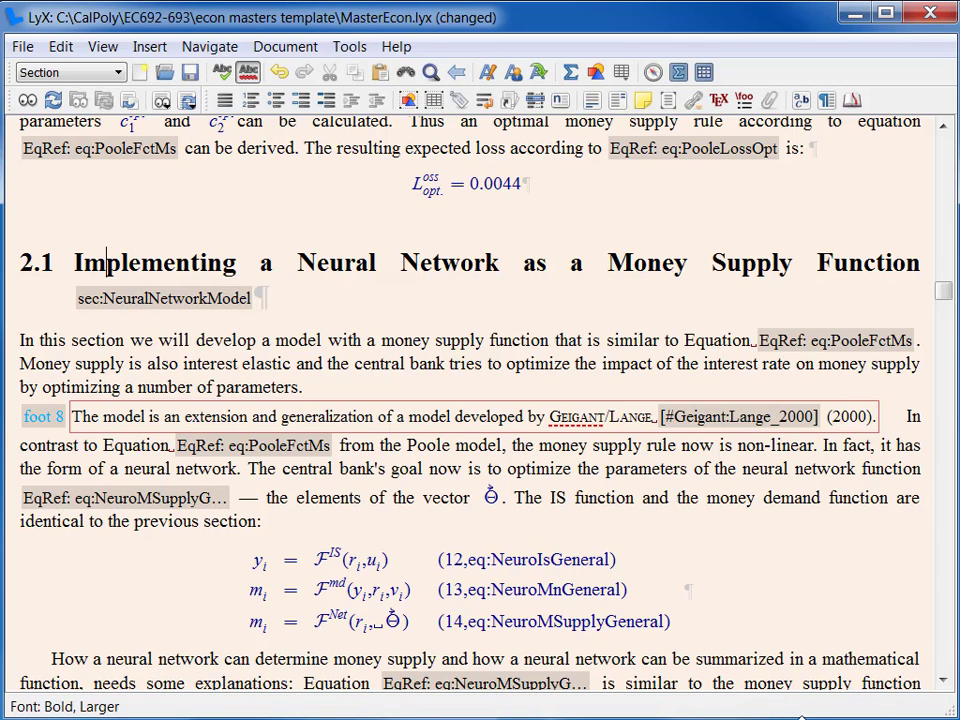
{"action": "left_click", "coordinate": [118, 76]}
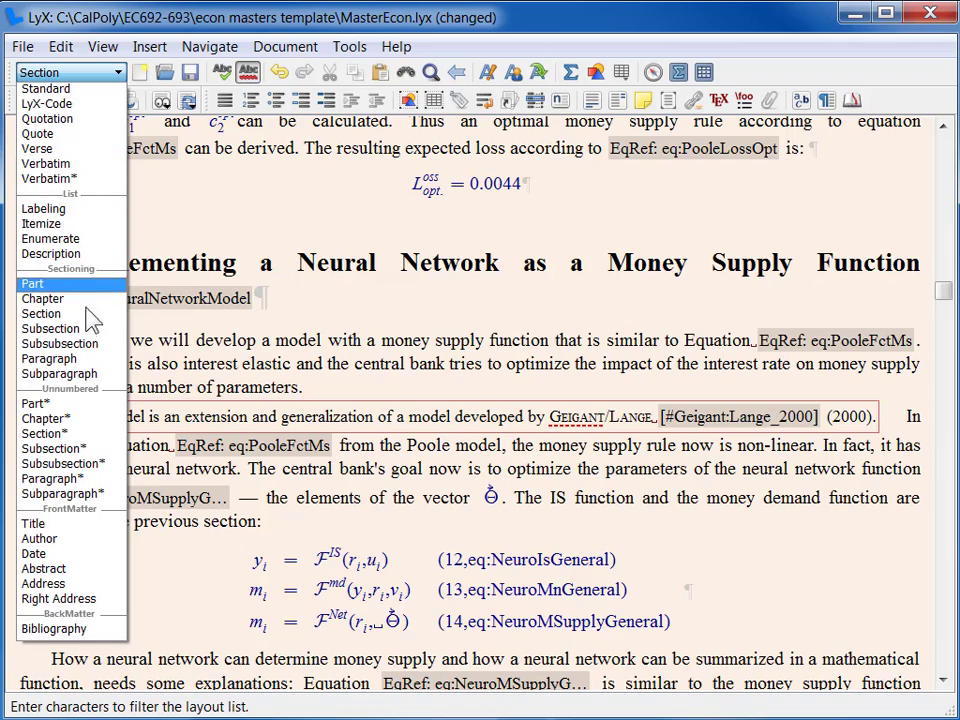
{"action": "left_click", "coordinate": [43, 299]}
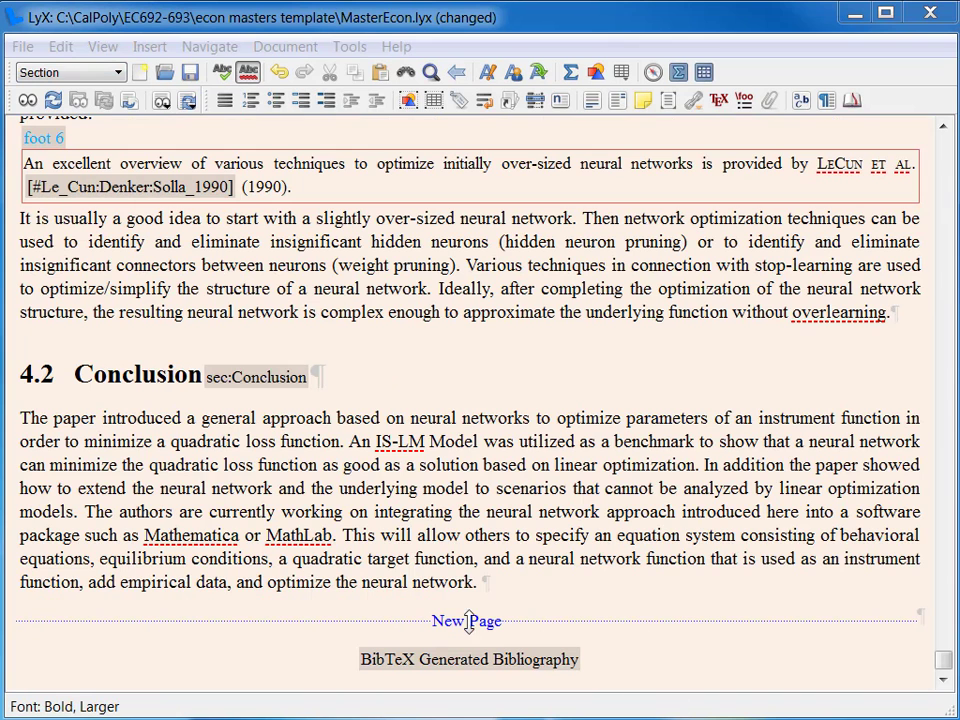
Convert the Conclusion heading to the Chapter style.
{"action": "left_click", "coordinate": [135, 370]}
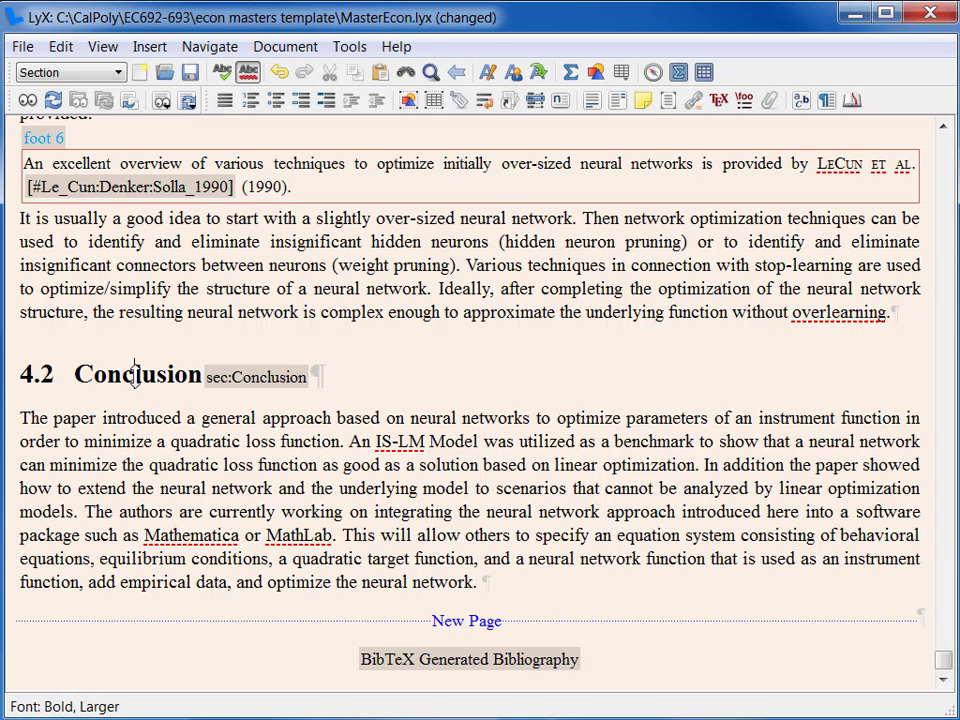
{"action": "left_click", "coordinate": [120, 73]}
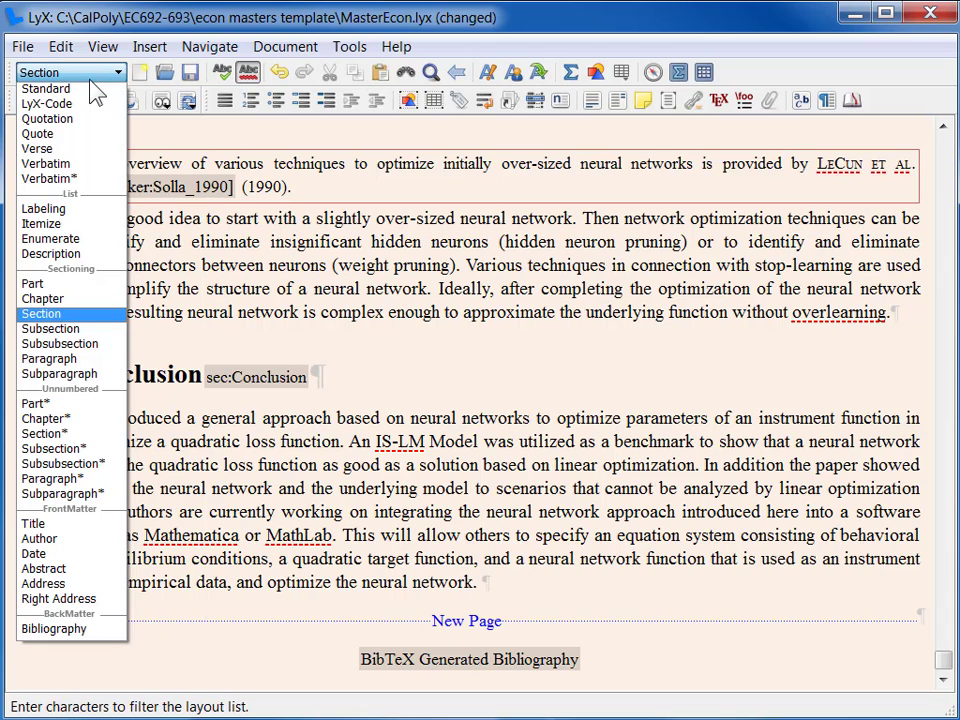
{"action": "left_click", "coordinate": [50, 298]}
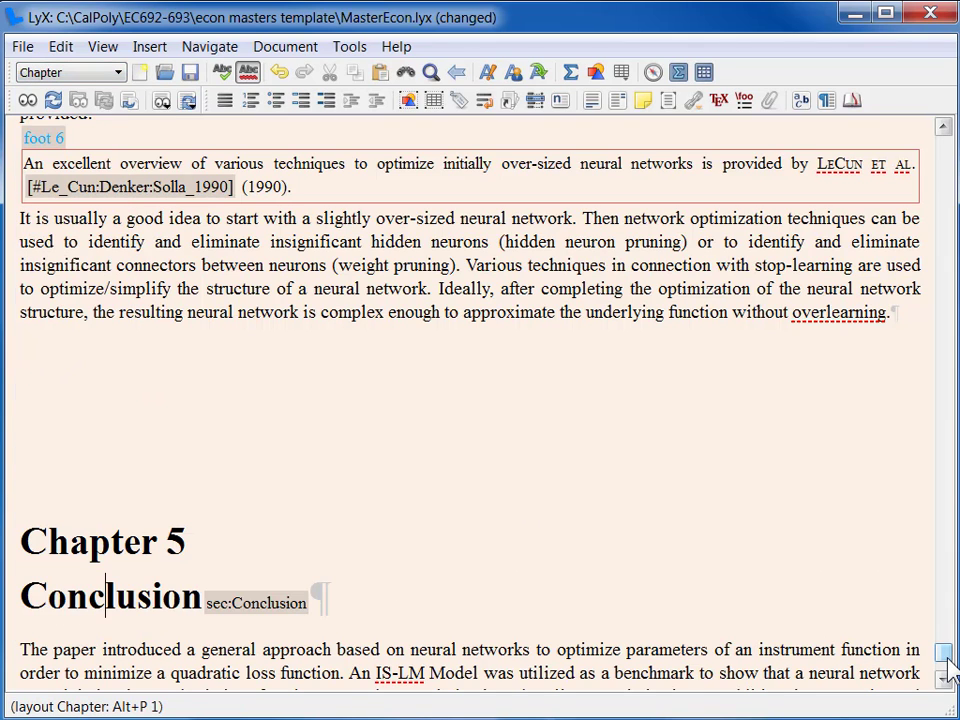
Relink the neural network figure in the money supply chapter to NeuralNet.PNG in the econ masters template folder.
{"action": "left_click_drag", "start_coordinate": [945, 643], "coordinate": [927, 257]}
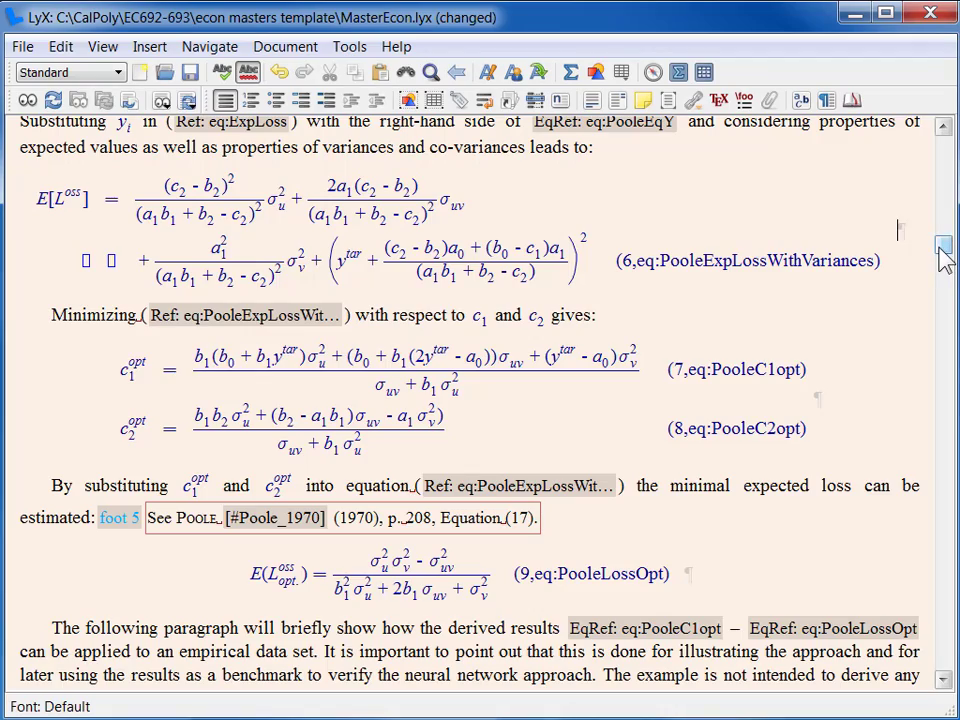
{"action": "left_click_drag", "start_coordinate": [944, 250], "coordinate": [944, 318]}
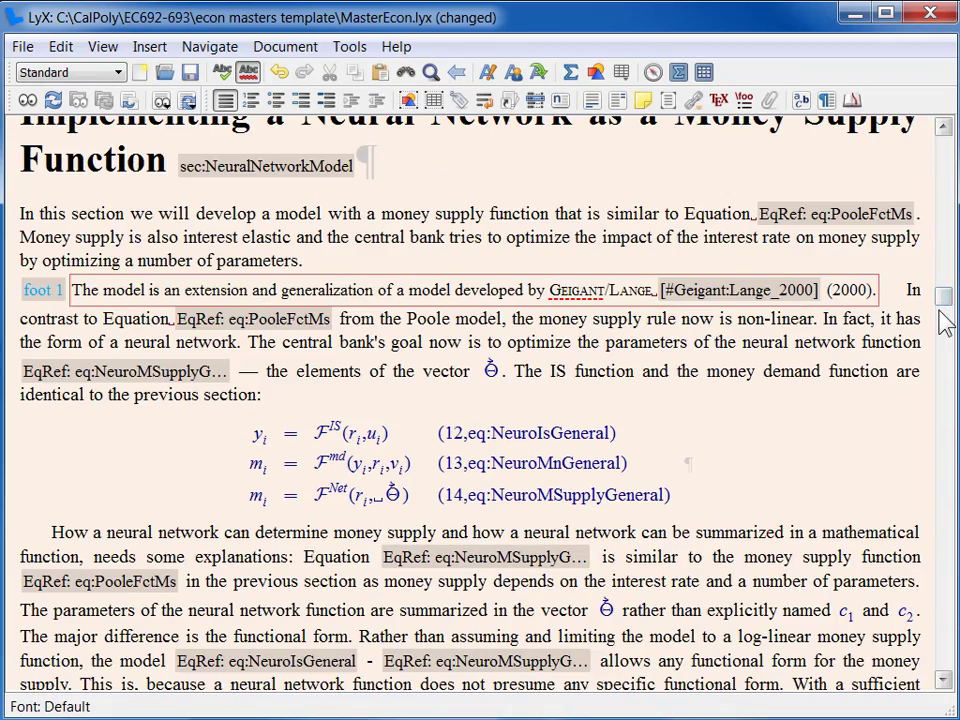
{"action": "left_click", "coordinate": [944, 509]}
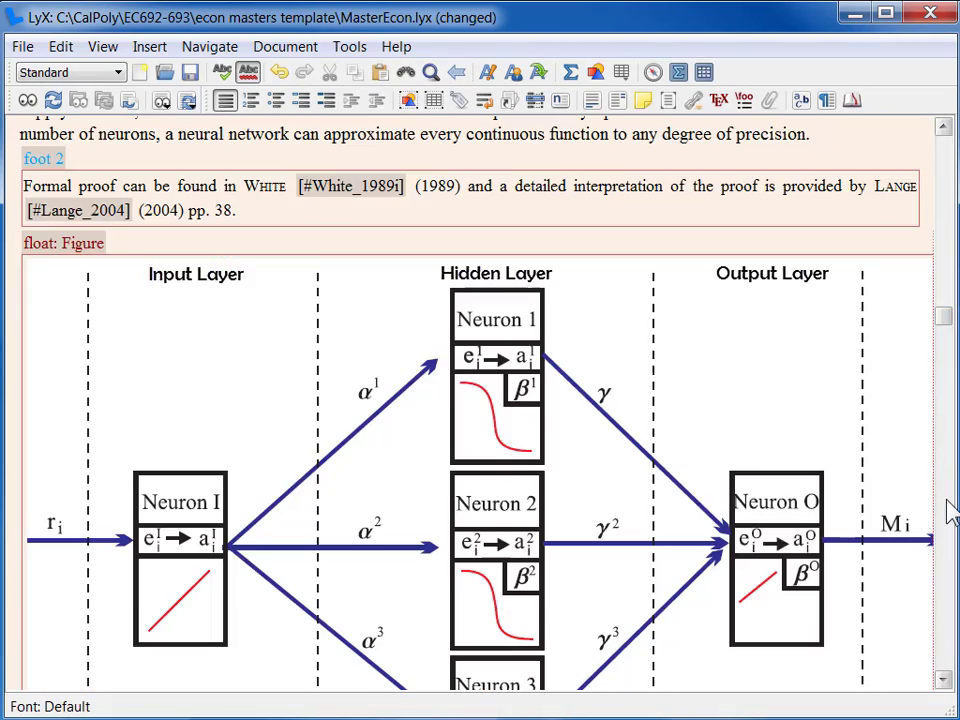
{"action": "double_click", "coordinate": [342, 412]}
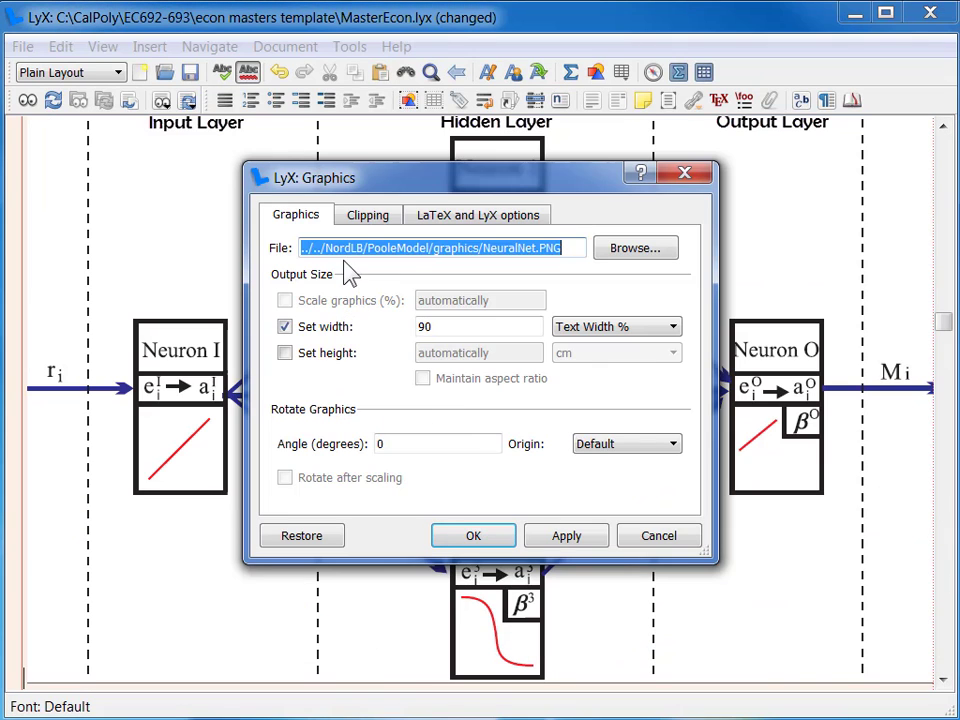
{"action": "left_click", "coordinate": [643, 255]}
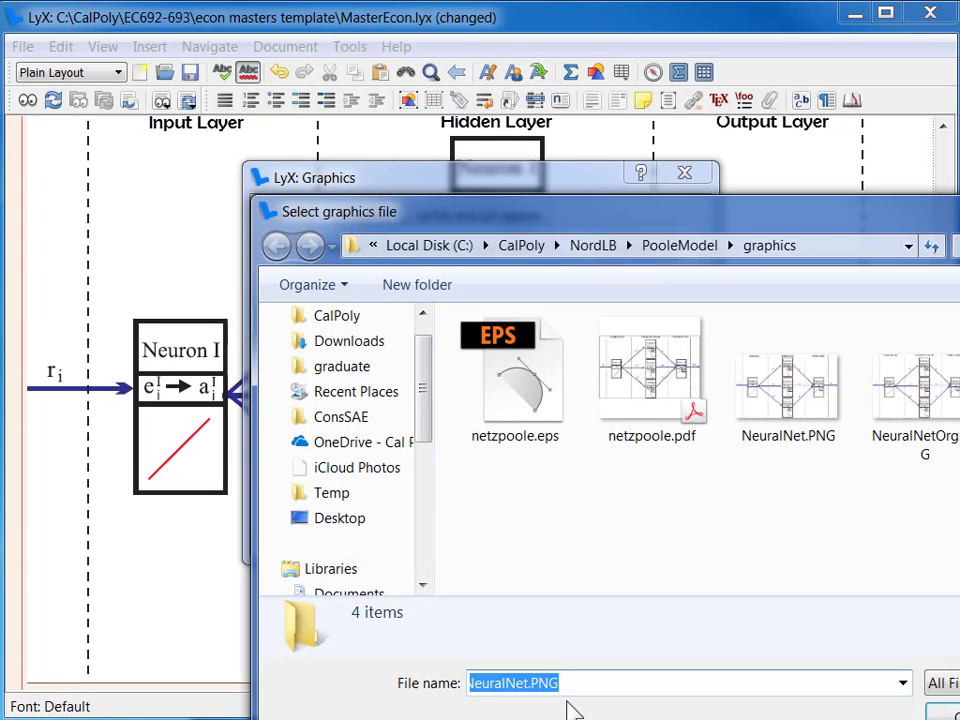
{"action": "left_click", "coordinate": [358, 392]}
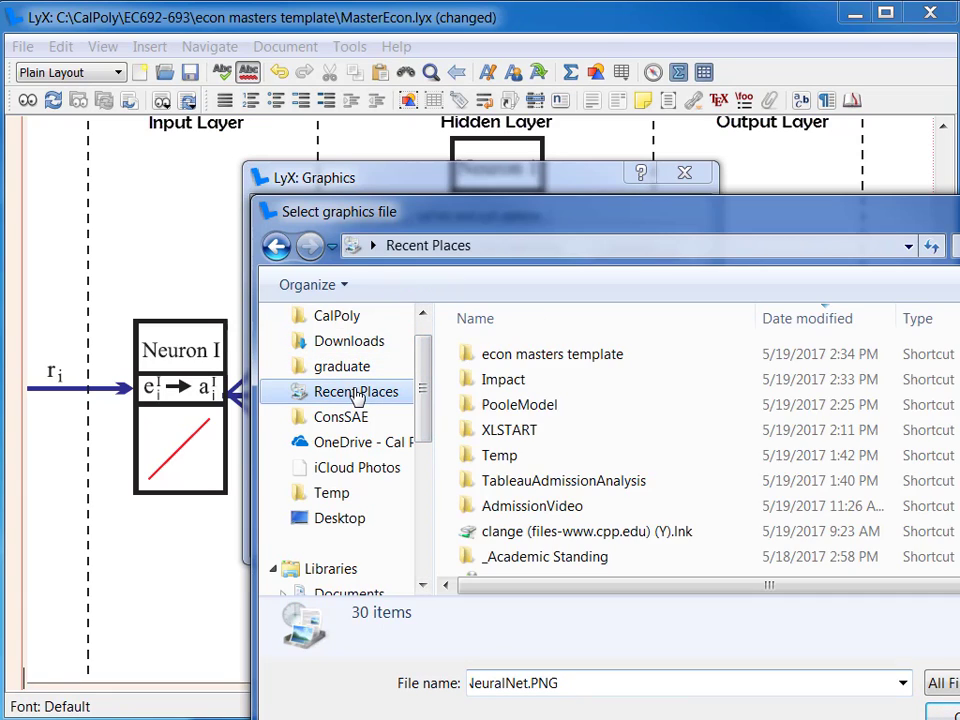
{"action": "double_click", "coordinate": [533, 366]}
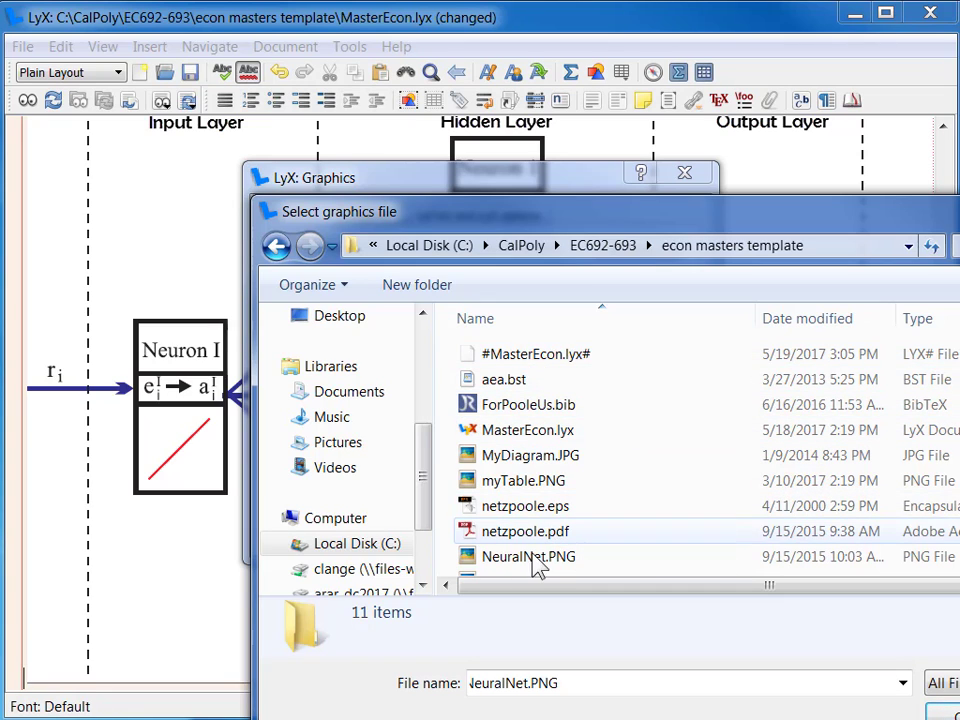
{"action": "left_click", "coordinate": [528, 566]}
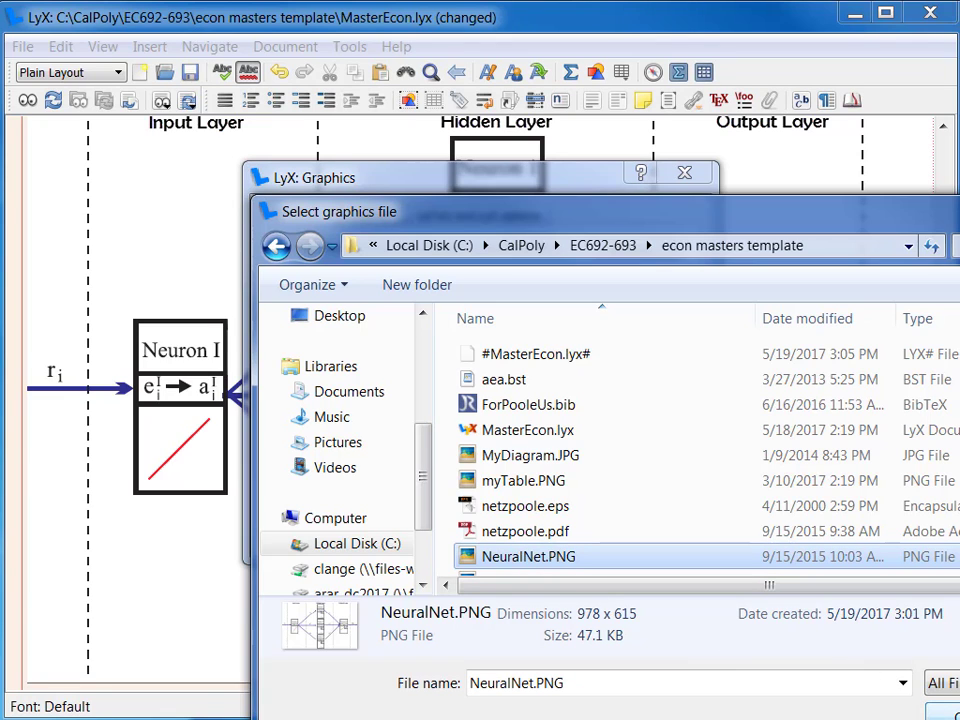
{"action": "left_click", "coordinate": [952, 713]}
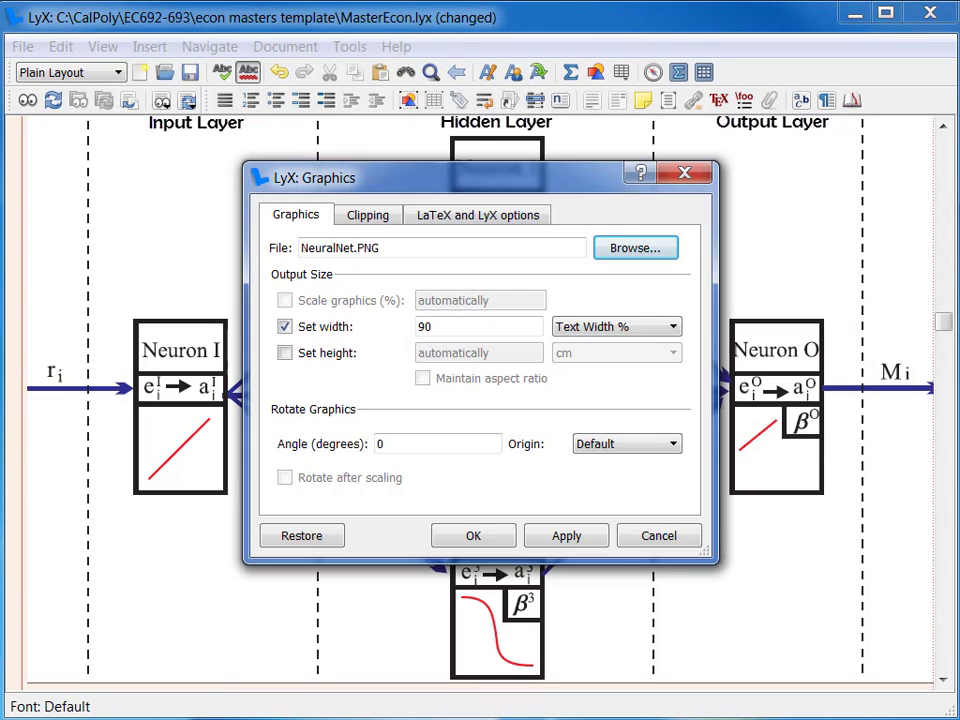
{"action": "left_click", "coordinate": [469, 545]}
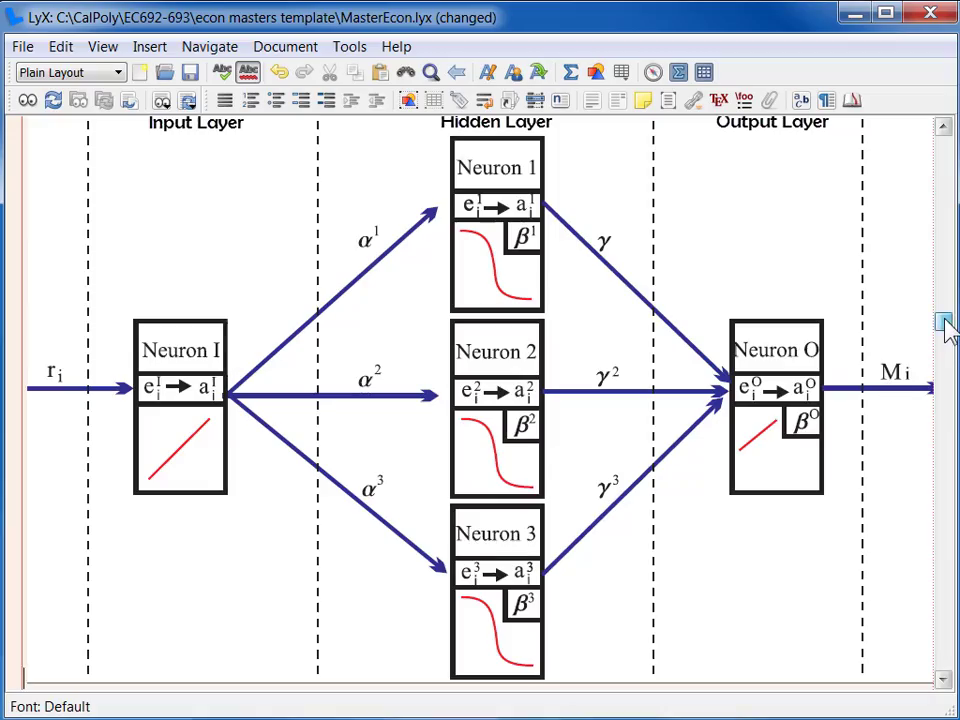
Add the ForPooleUs.bib database from the econ masters template folder to the BibTeX bibliography after the Conclusion chapter.
{"action": "left_click_drag", "start_coordinate": [944, 322], "coordinate": [951, 668]}
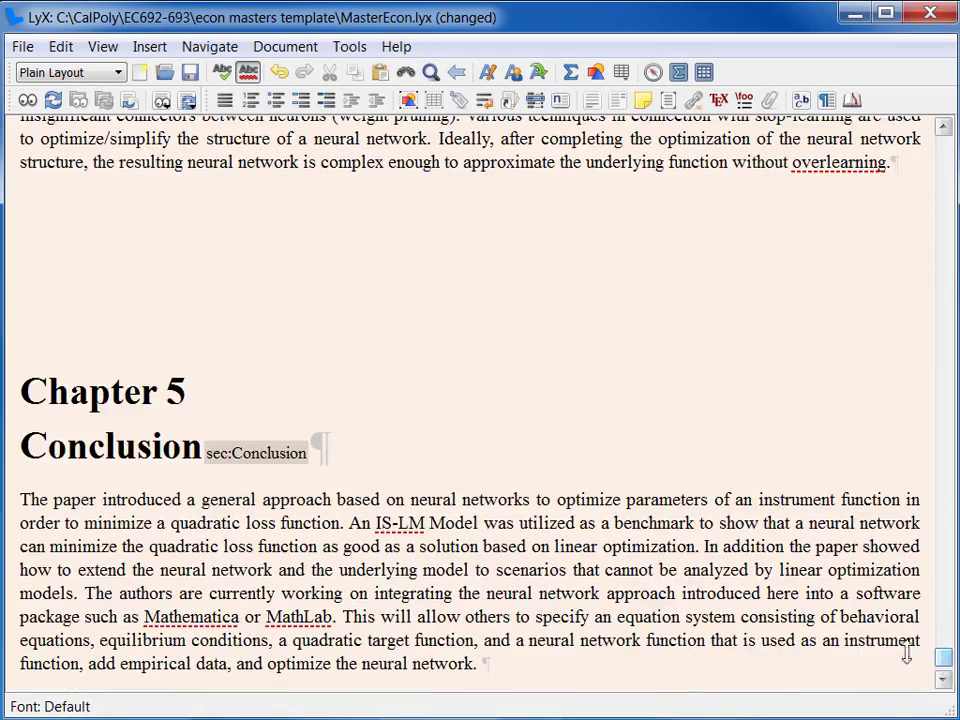
{"action": "left_click", "coordinate": [597, 666]}
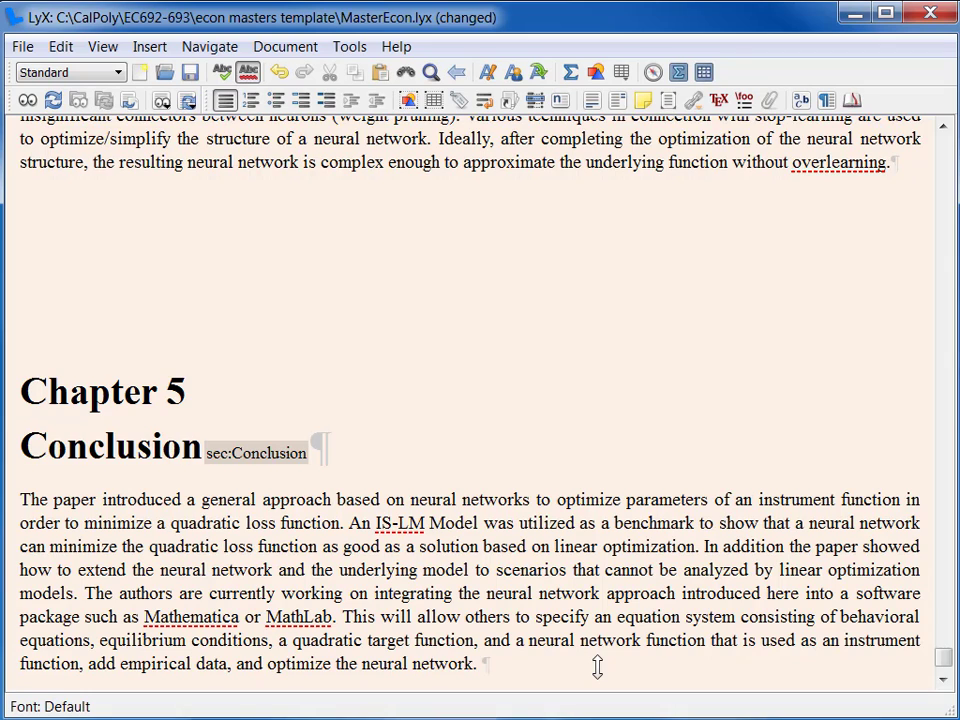
{"action": "key", "text": "Down"}
{"action": "key", "text": "Down"}
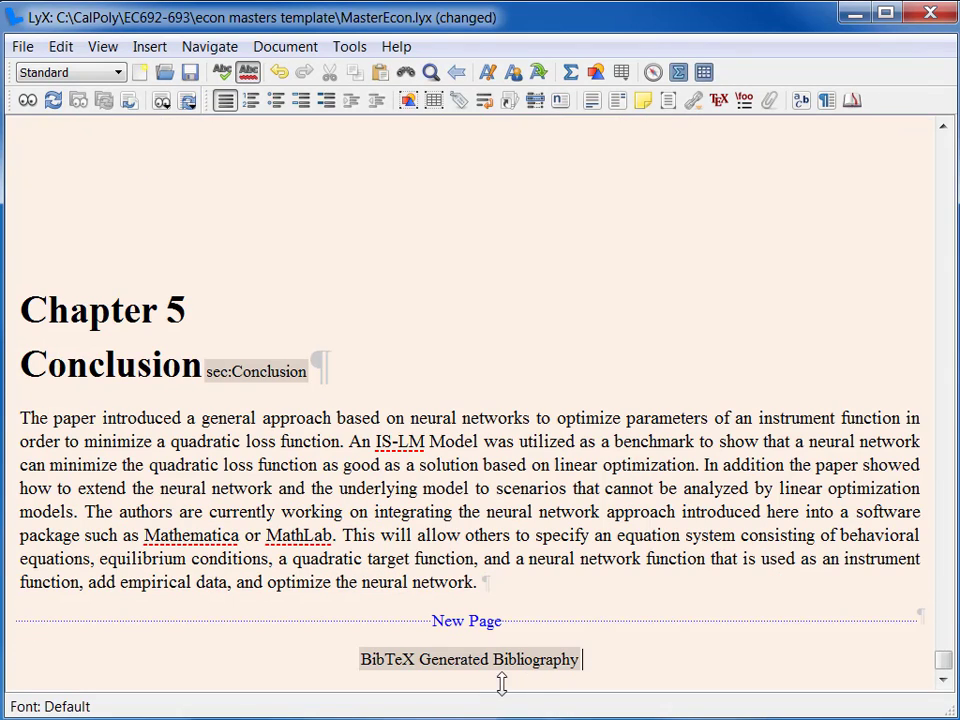
{"action": "left_click", "coordinate": [493, 668]}
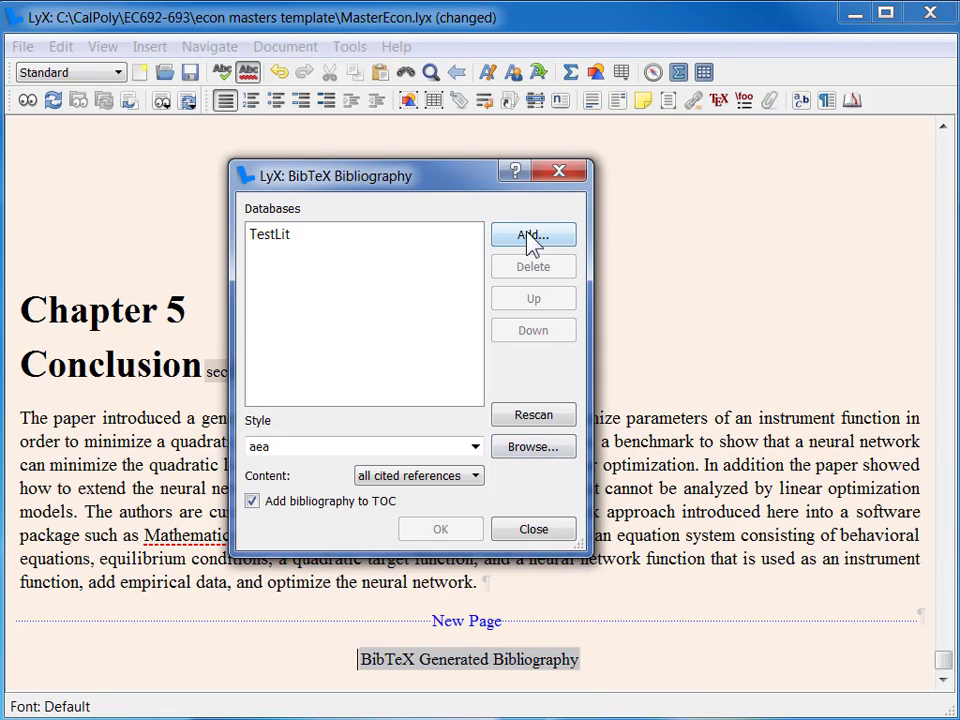
{"action": "left_click", "coordinate": [531, 238]}
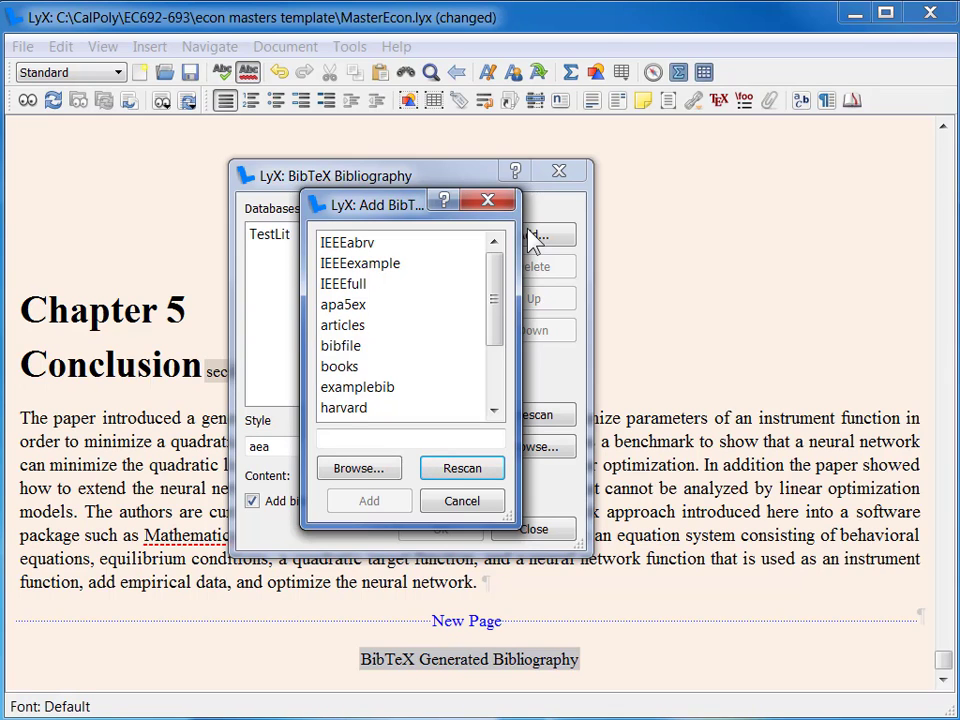
{"action": "left_click", "coordinate": [347, 472]}
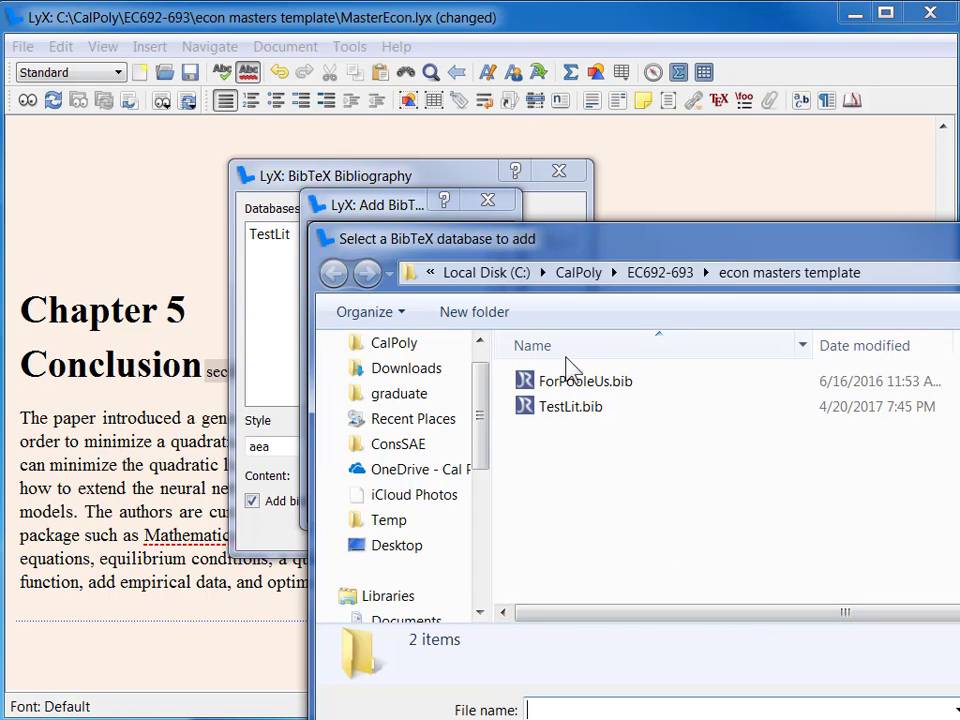
{"action": "left_click", "coordinate": [575, 386]}
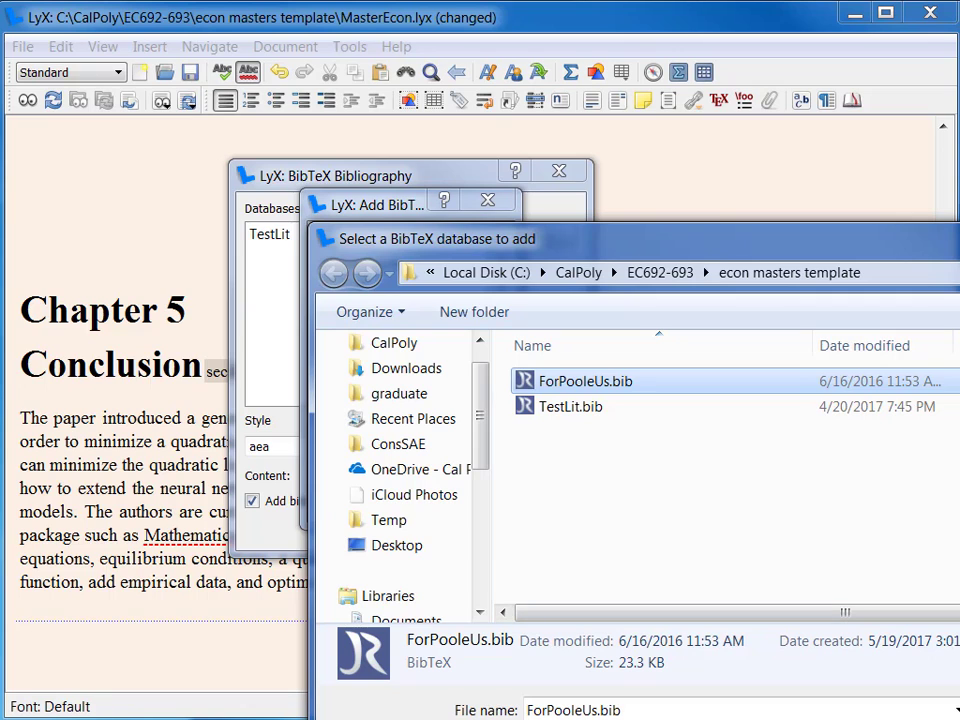
{"action": "key", "text": "Return"}
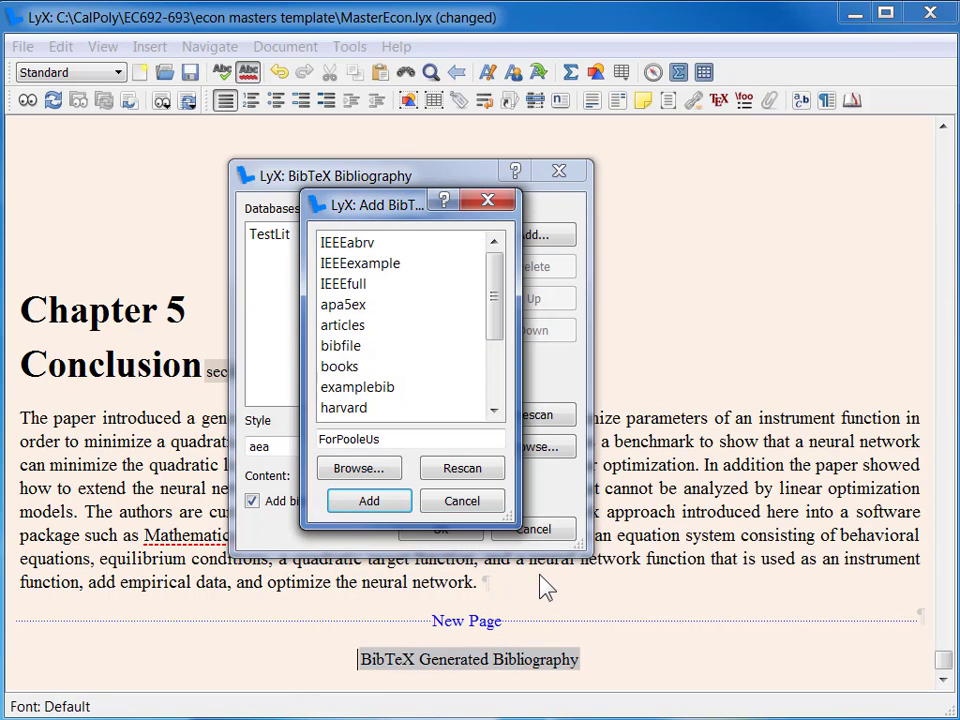
{"action": "left_click", "coordinate": [369, 502]}
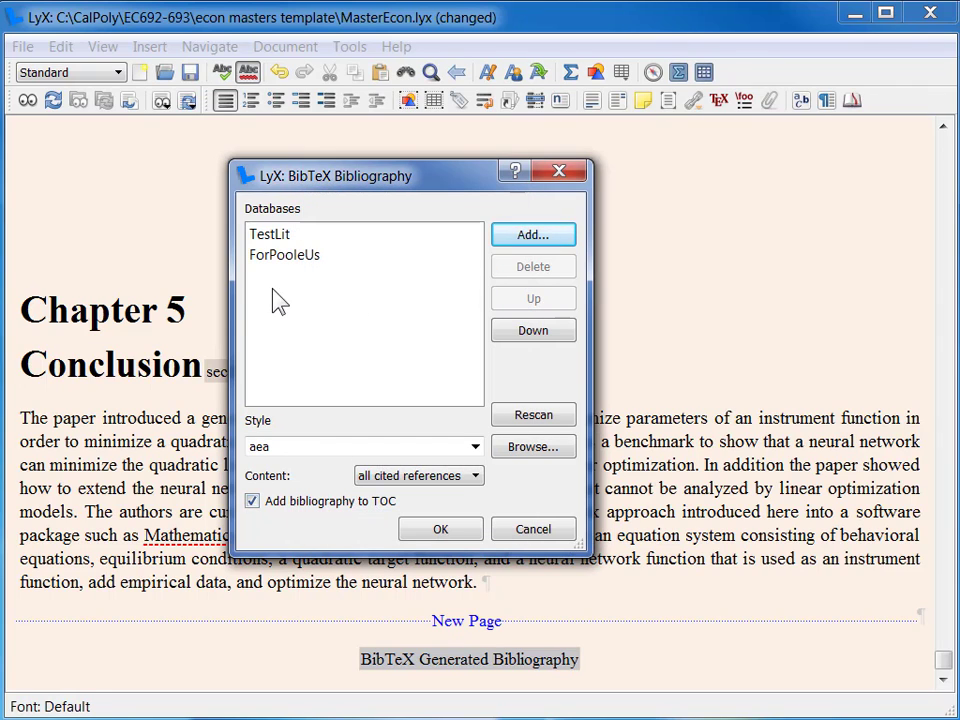
Remove the TestLit database from the BibTeX bibliography and apply the bibliography settings.
{"action": "left_click", "coordinate": [270, 236]}
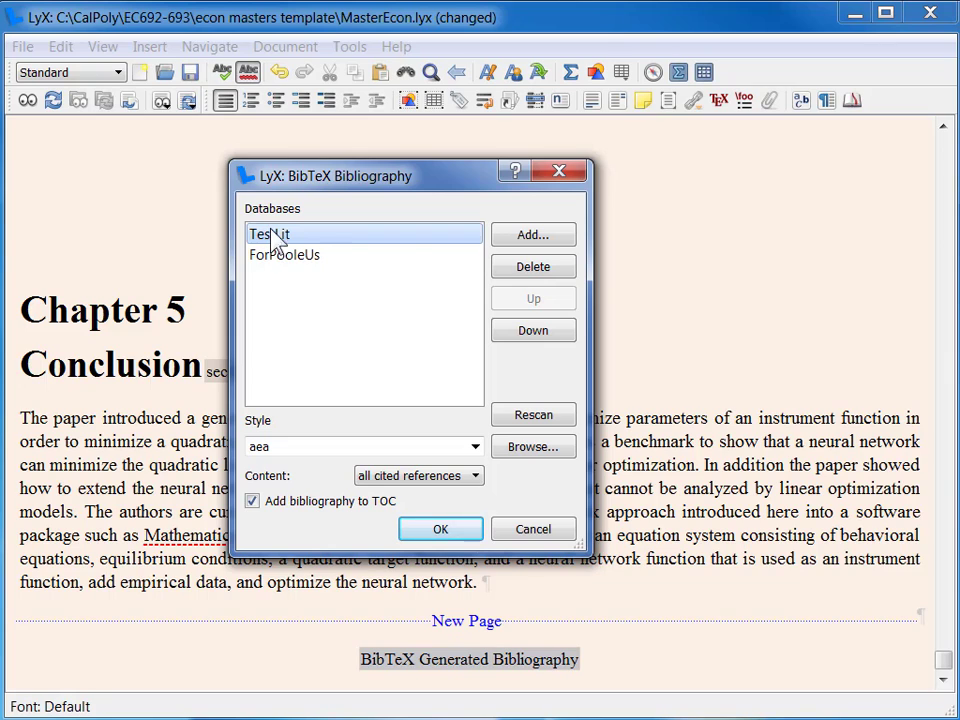
{"action": "left_click", "coordinate": [526, 269]}
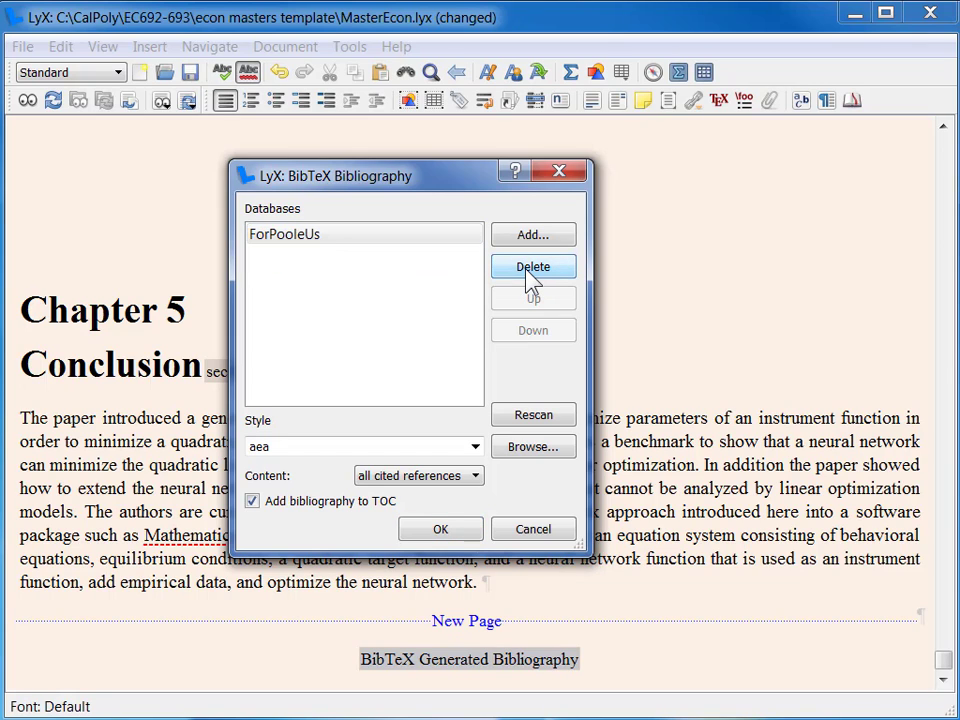
{"action": "left_click", "coordinate": [442, 534]}
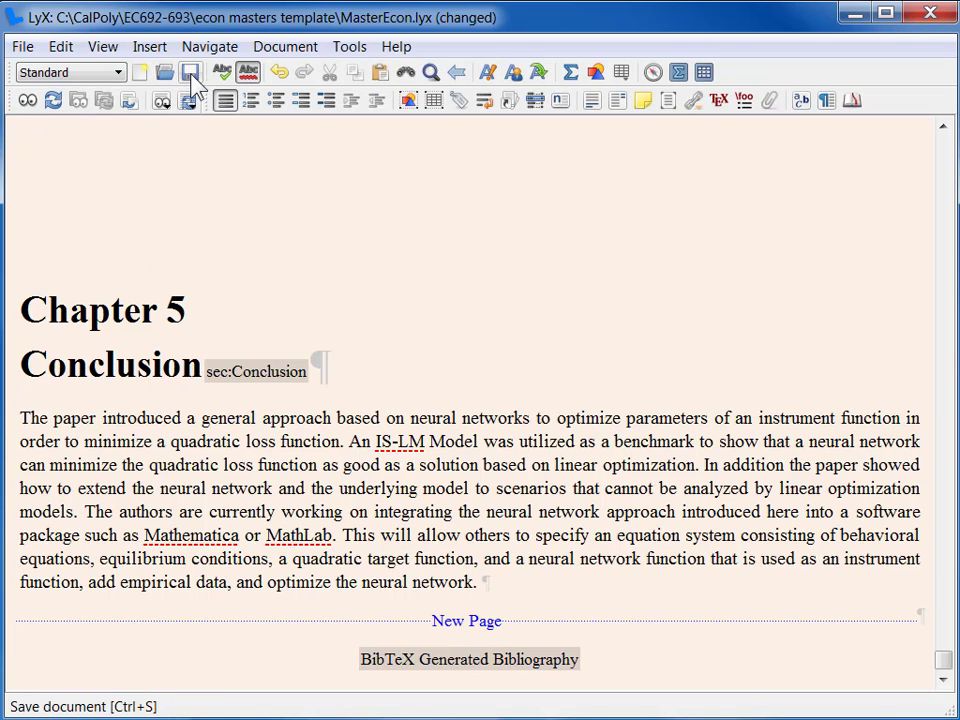
Generate the PDF preview of the document and review its title page, lists of figures and tables, chapters, footnotes and bibliography.
{"action": "left_click", "coordinate": [29, 105]}
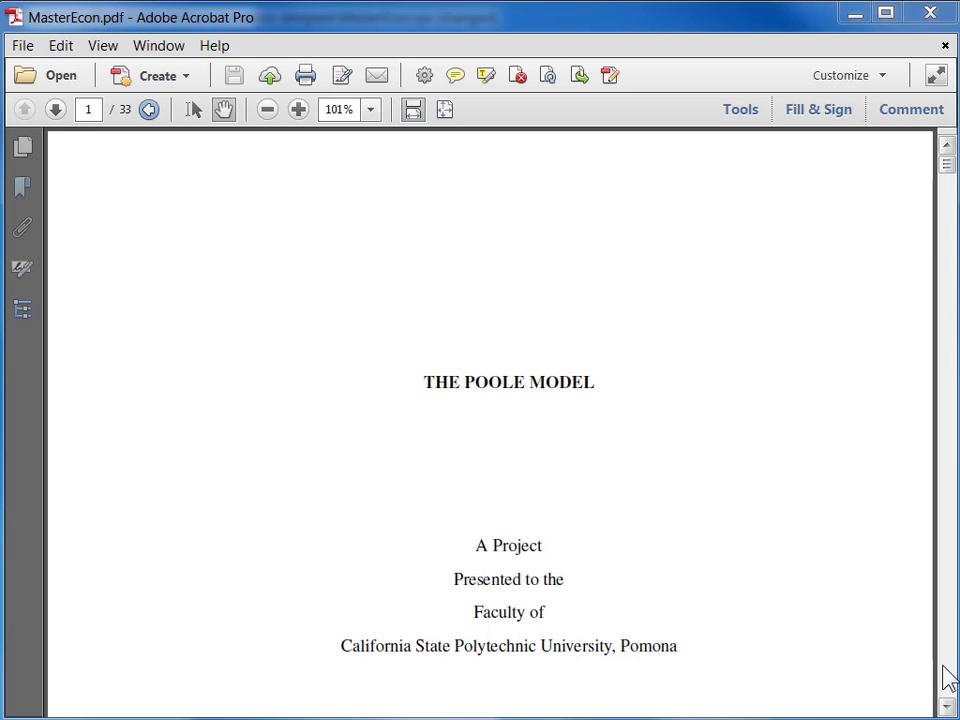
{"action": "scroll", "coordinate": [948, 678], "scroll_direction": "down", "scroll_amount": 20}
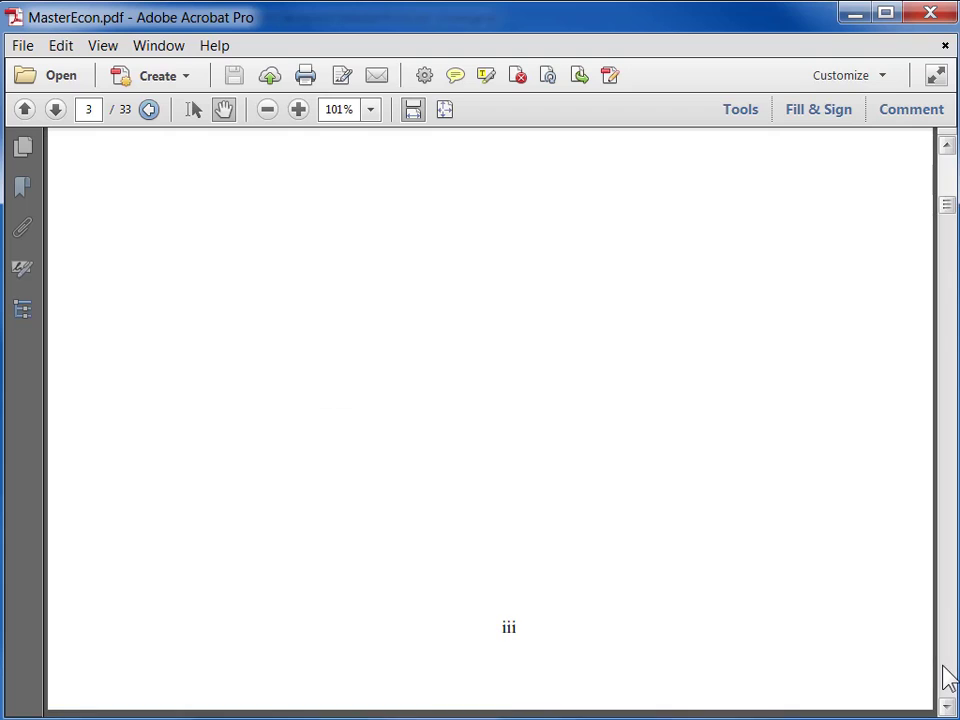
{"action": "scroll", "coordinate": [948, 678], "scroll_direction": "down", "scroll_amount": 20}
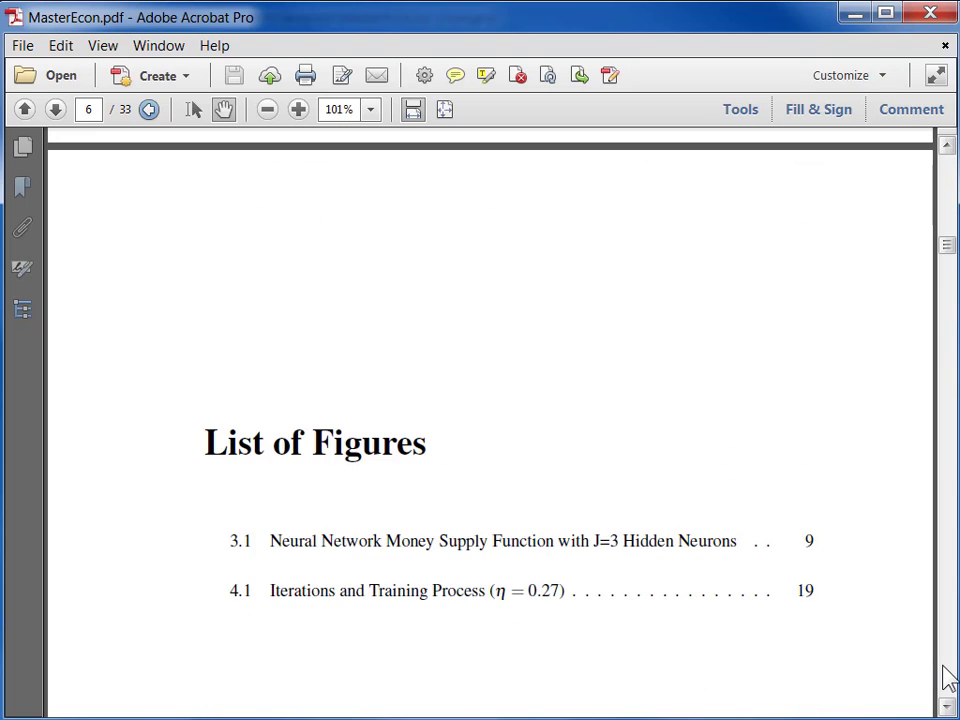
{"action": "scroll", "coordinate": [948, 678], "scroll_direction": "down", "scroll_amount": 10}
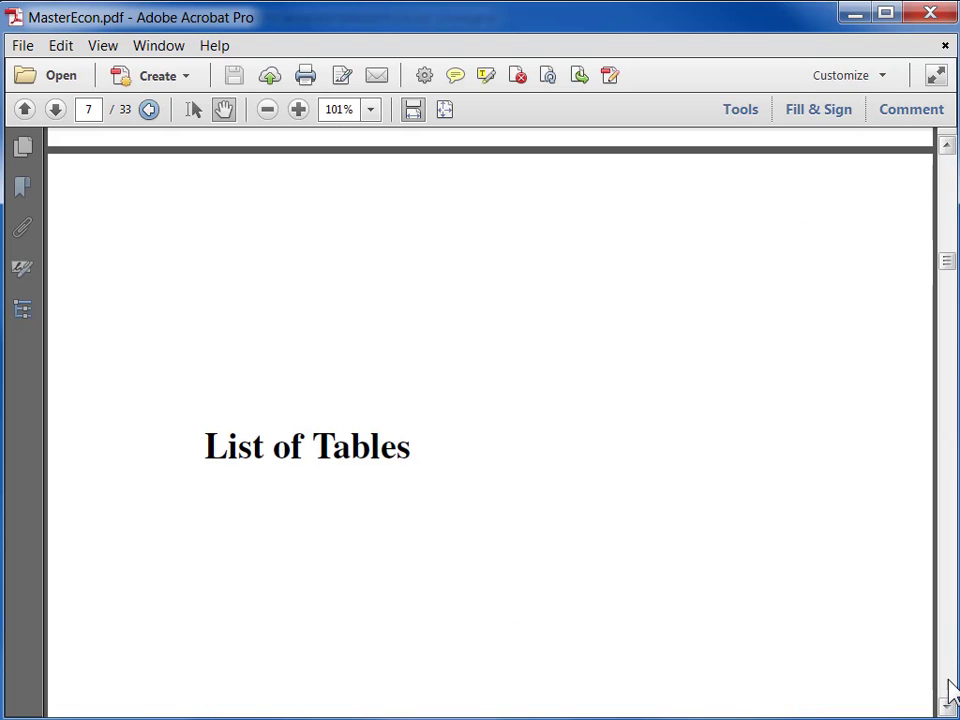
{"action": "left_click", "coordinate": [948, 707]}
{"action": "left_click", "coordinate": [948, 708]}
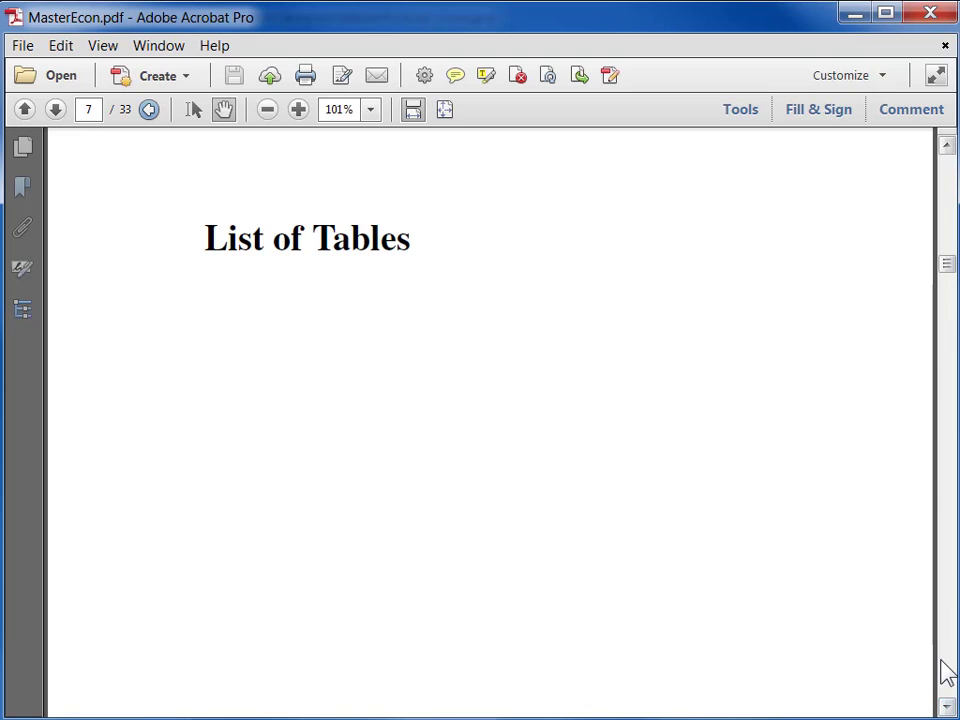
{"action": "scroll", "coordinate": [946, 673], "scroll_direction": "down", "scroll_amount": 10}
{"action": "scroll", "coordinate": [946, 673], "scroll_direction": "down", "scroll_amount": 15}
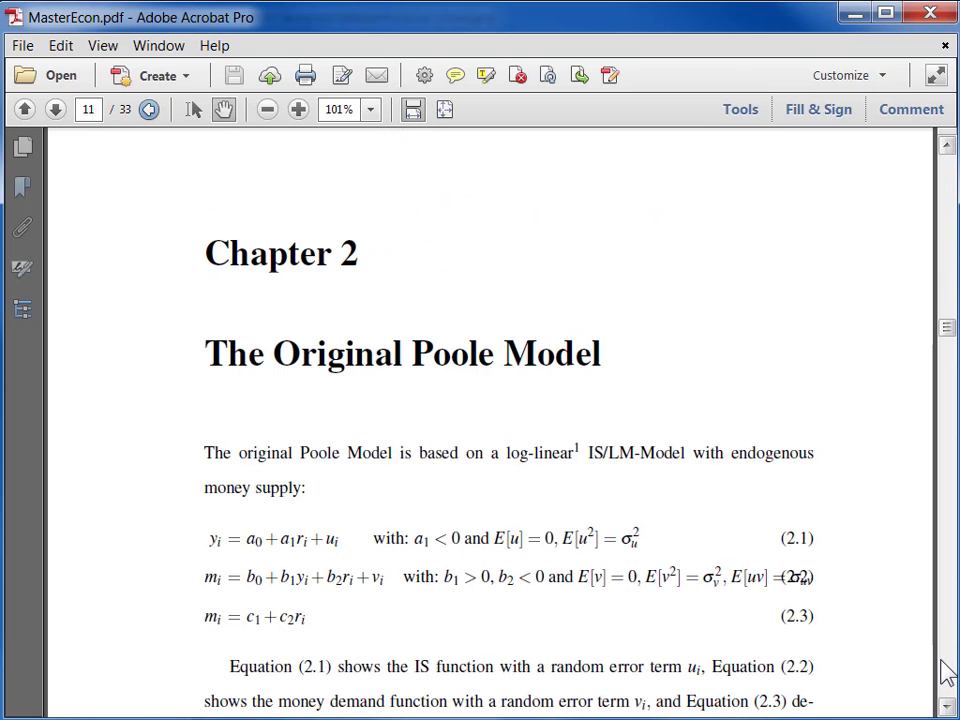
{"action": "scroll", "coordinate": [946, 673], "scroll_direction": "down", "scroll_amount": 10}
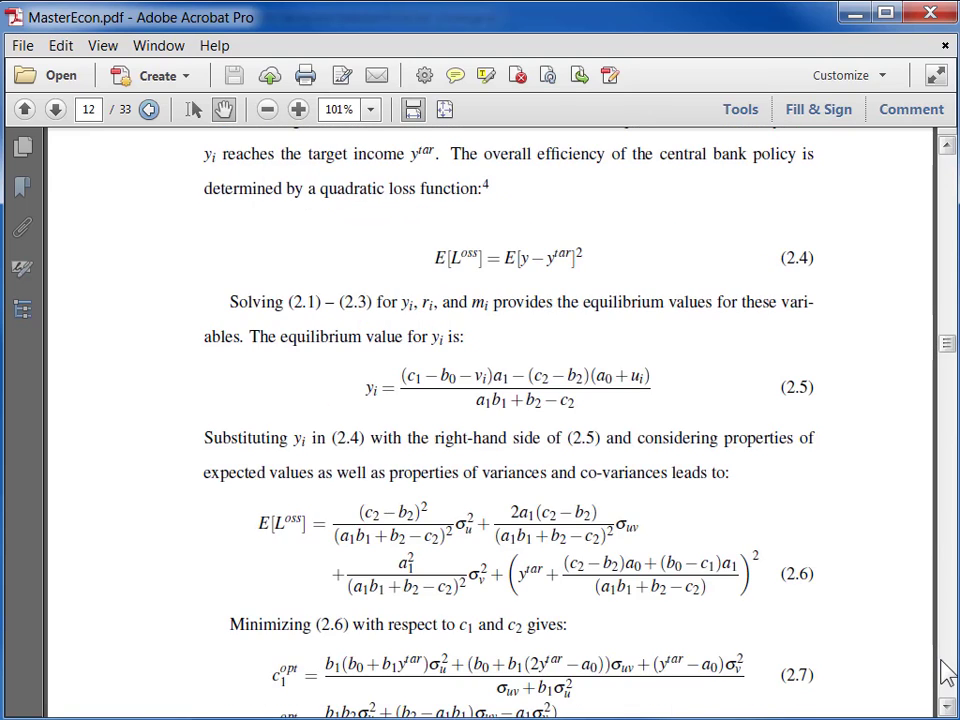
{"action": "scroll", "coordinate": [946, 673], "scroll_direction": "down", "scroll_amount": 8}
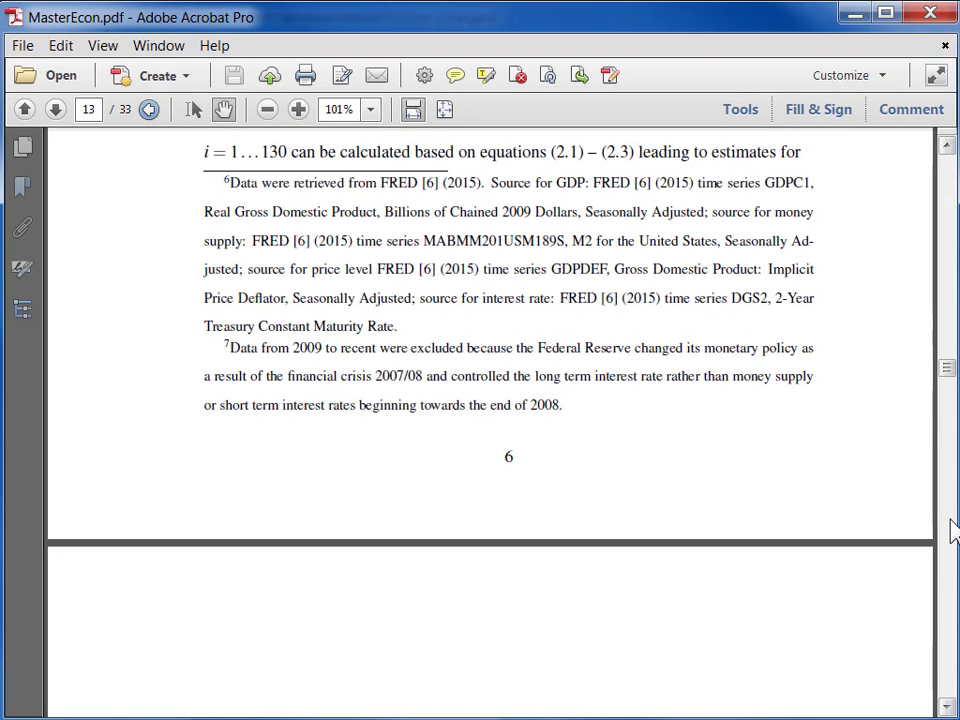
{"action": "left_click_drag", "start_coordinate": [946, 365], "coordinate": [946, 655]}
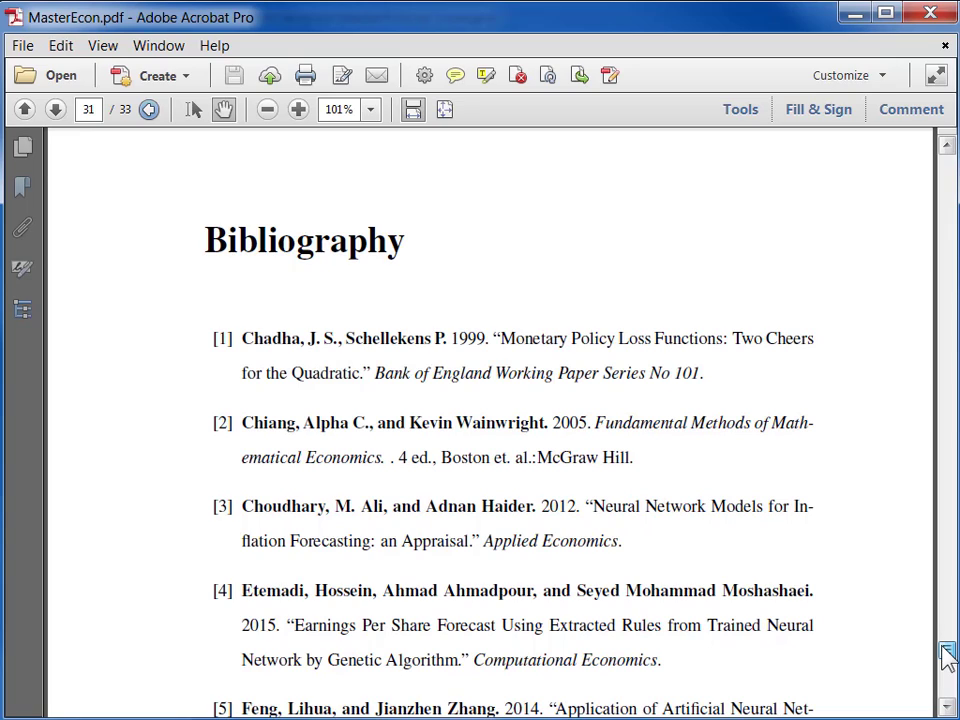